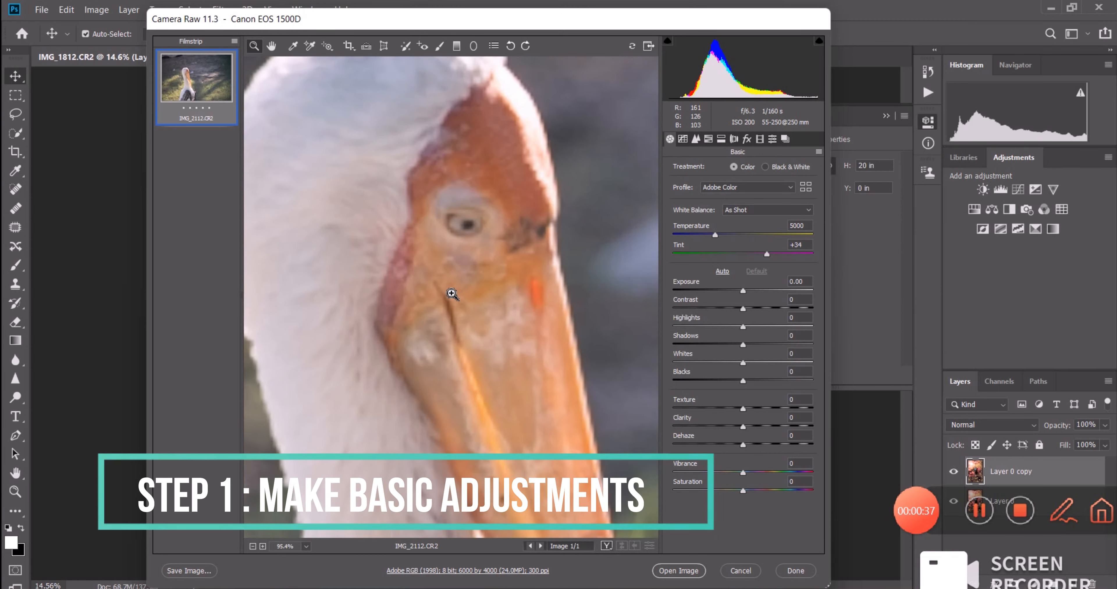
Step: Set the raw photo's exposure to -0.50 and its colour temperature to 5350
{"action": "scroll", "coordinate": [426, 292], "scroll_direction": "down", "scroll_amount": 10}
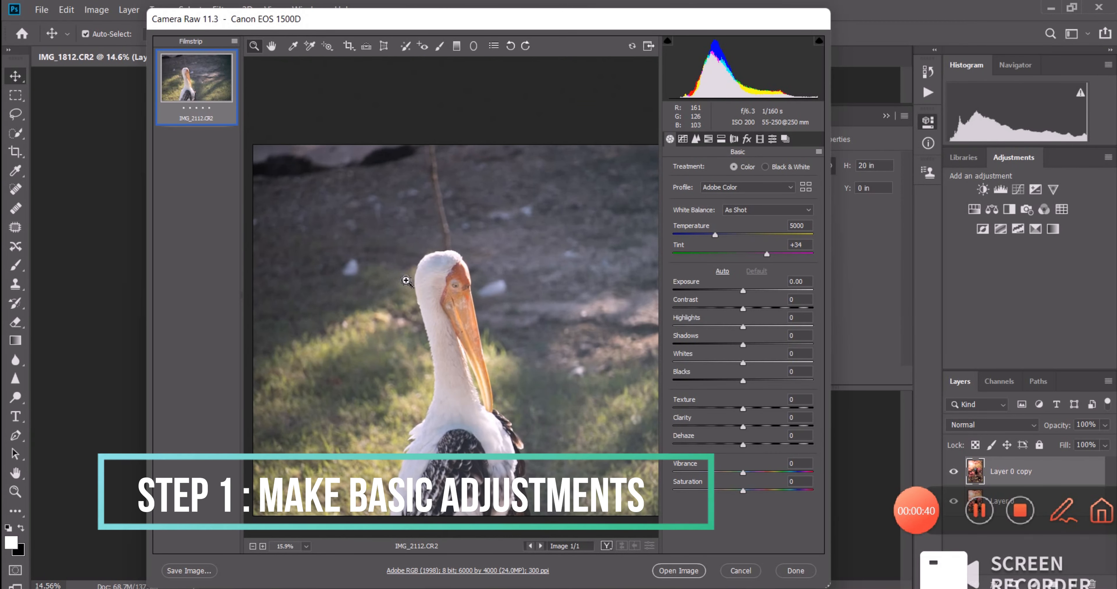
{"action": "scroll", "coordinate": [581, 246], "scroll_direction": "down", "scroll_amount": 2}
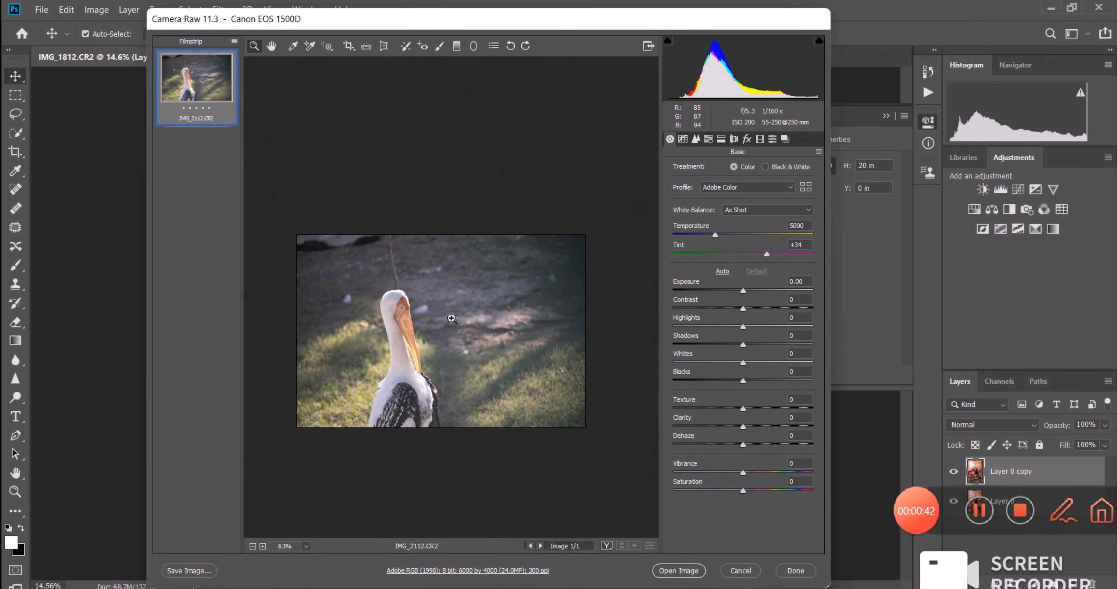
{"action": "scroll", "coordinate": [451, 319], "scroll_direction": "up", "scroll_amount": 3}
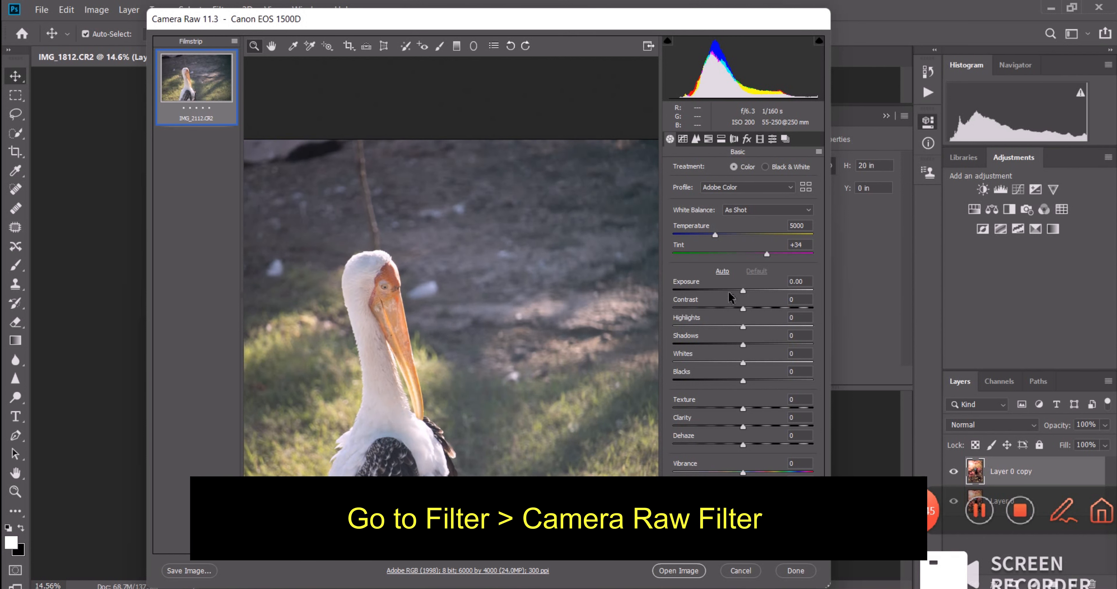
{"action": "left_click", "coordinate": [732, 290]}
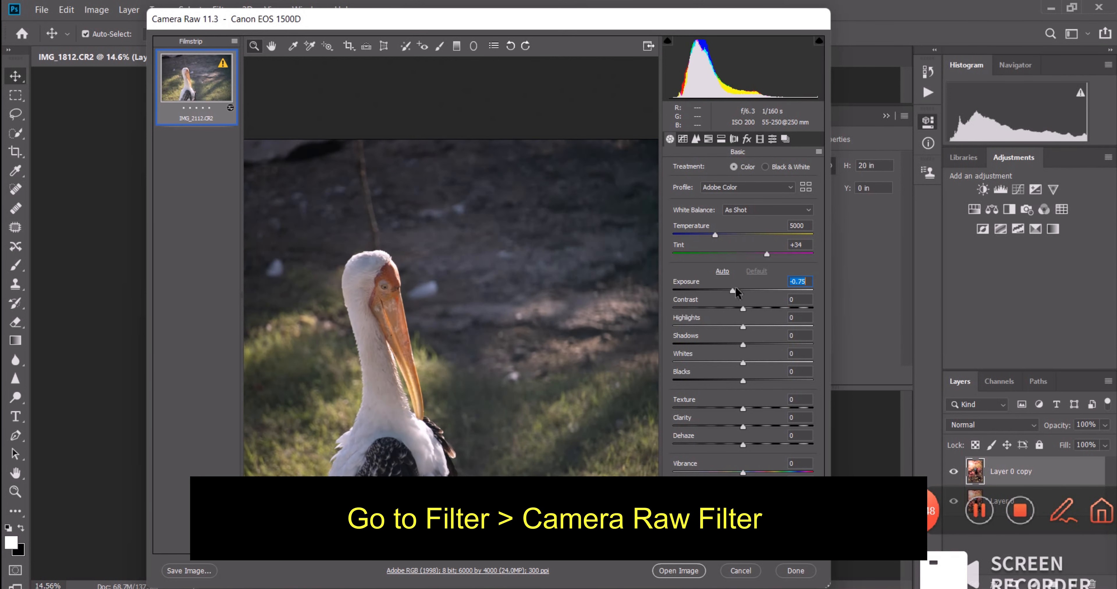
{"action": "left_click", "coordinate": [735, 289]}
{"action": "left_click_drag", "start_coordinate": [733, 234], "coordinate": [719, 234]}
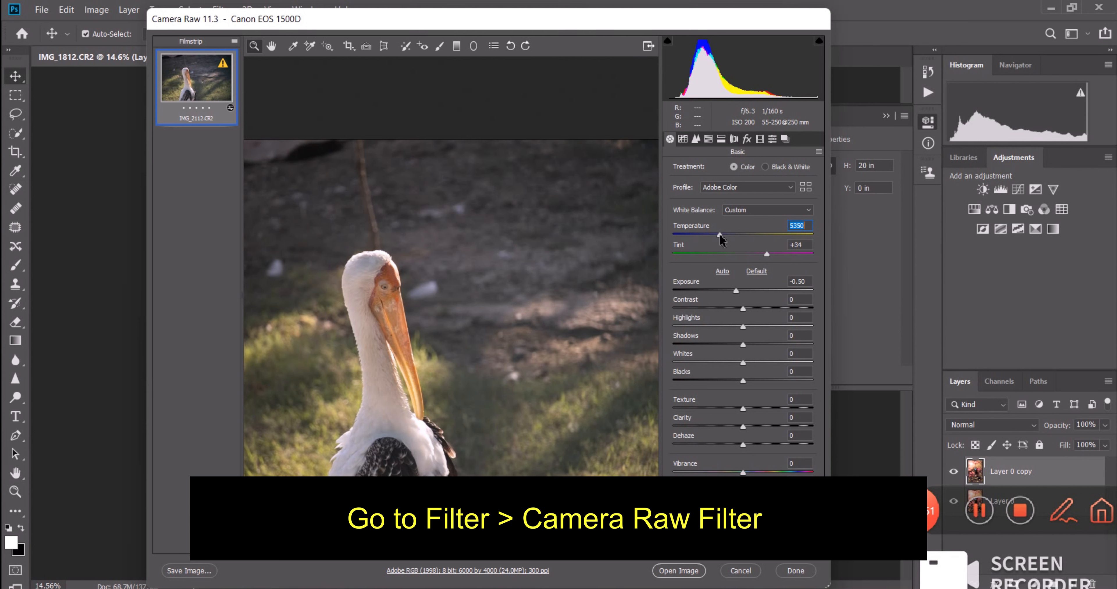
Step: Set contrast to +15, shadows to +28, clarity to +18 and whites to -14, and raise the vibrance slightly
{"action": "left_click", "coordinate": [752, 306]}
{"action": "left_click", "coordinate": [762, 344]}
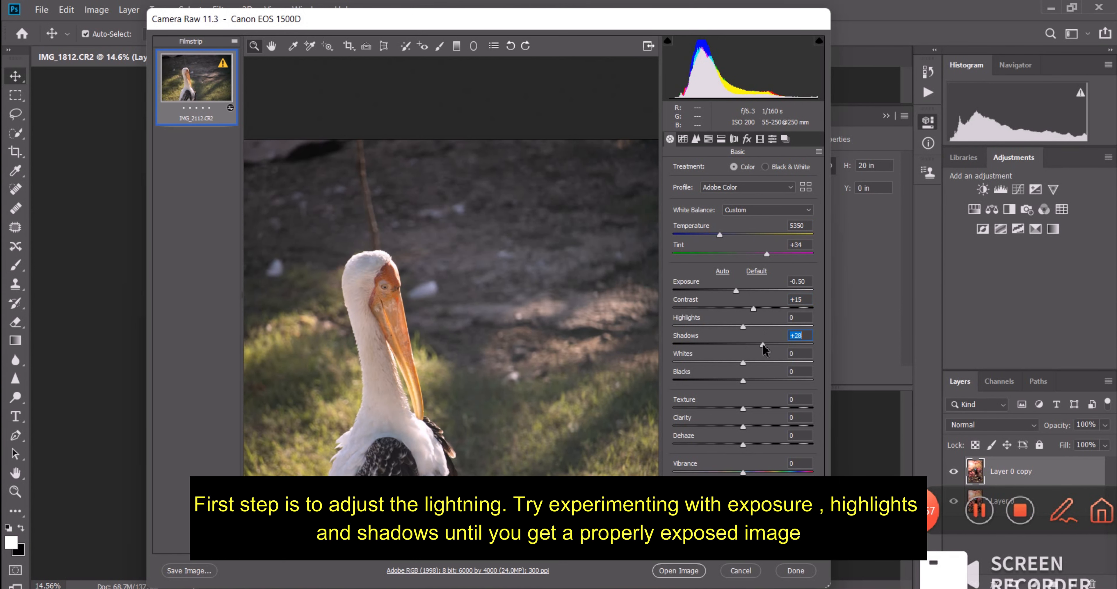
{"action": "left_click", "coordinate": [755, 427]}
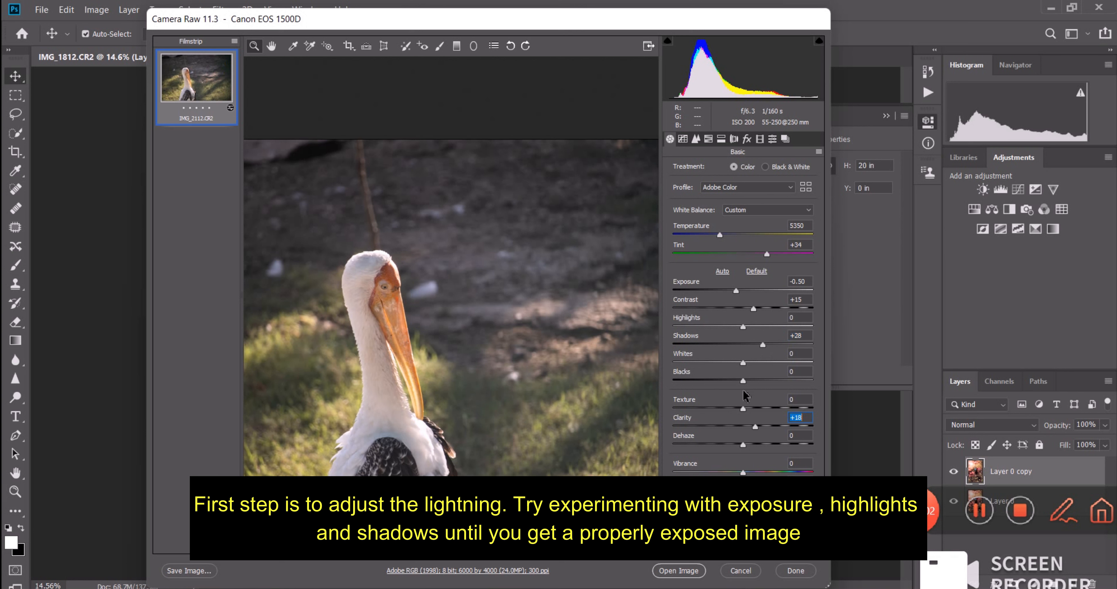
{"action": "left_click_drag", "start_coordinate": [746, 360], "coordinate": [734, 371]}
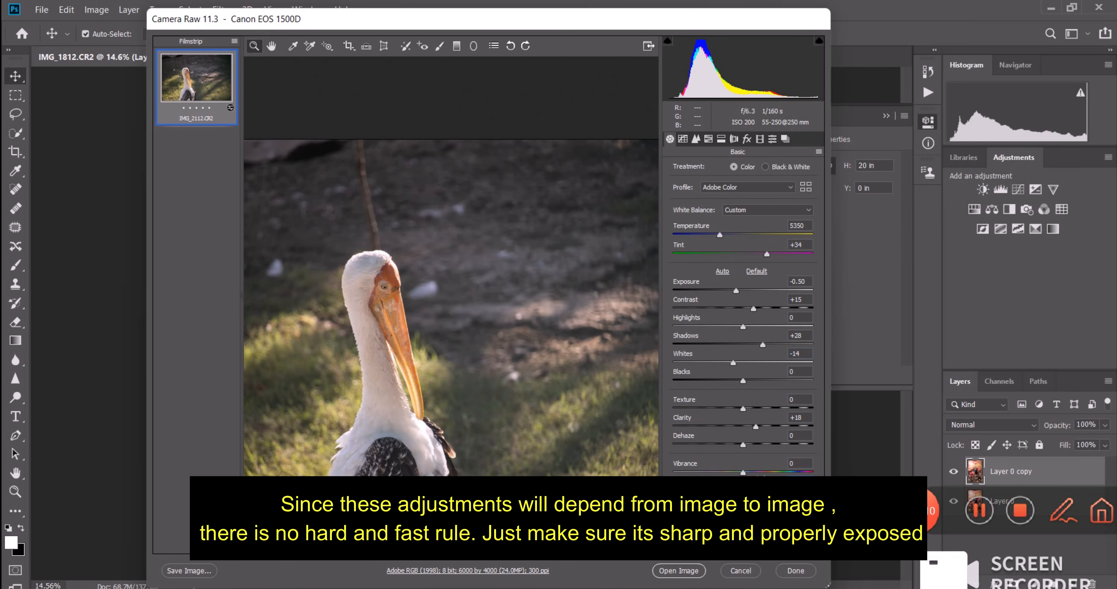
{"action": "left_click", "coordinate": [755, 474]}
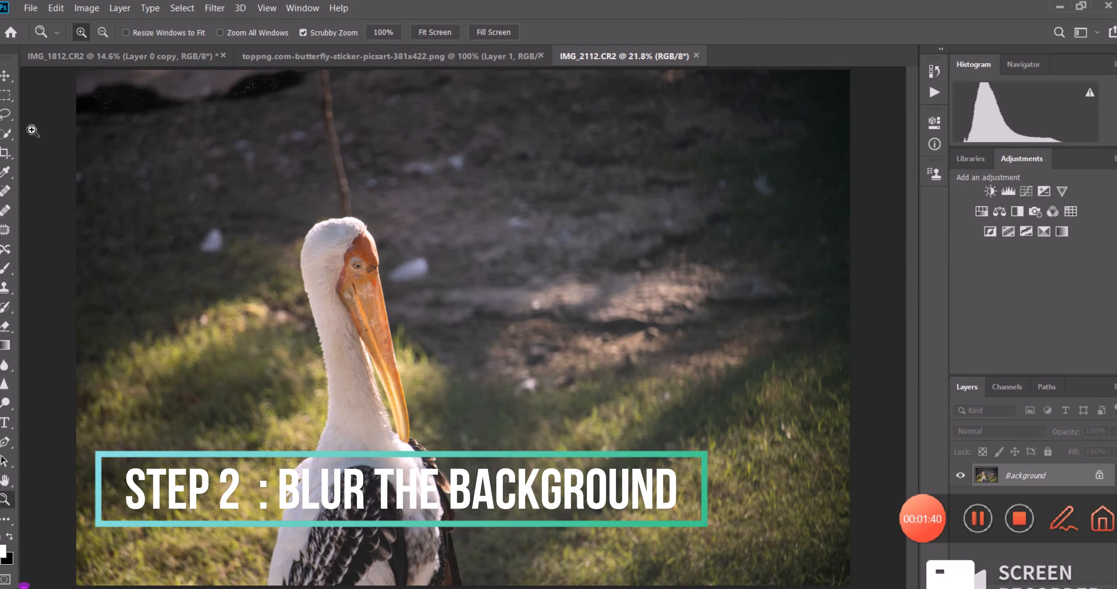
Step: Activate the Quick Selection tool, unlock the Background layer and duplicate it
{"action": "left_click", "coordinate": [6, 134]}
{"action": "left_click", "coordinate": [73, 126]}
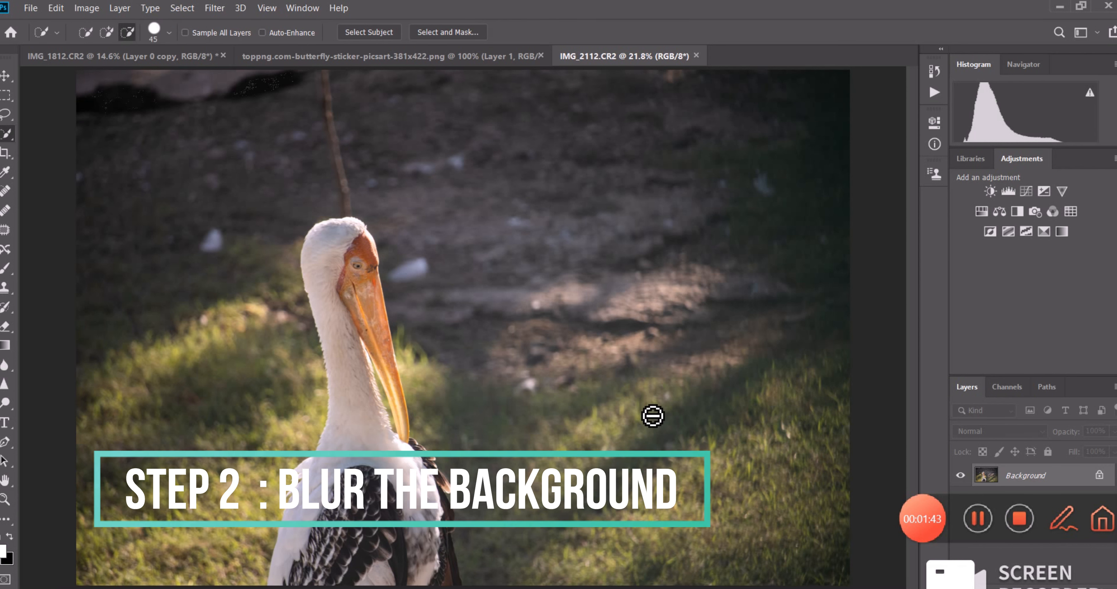
{"action": "left_click", "coordinate": [1099, 475]}
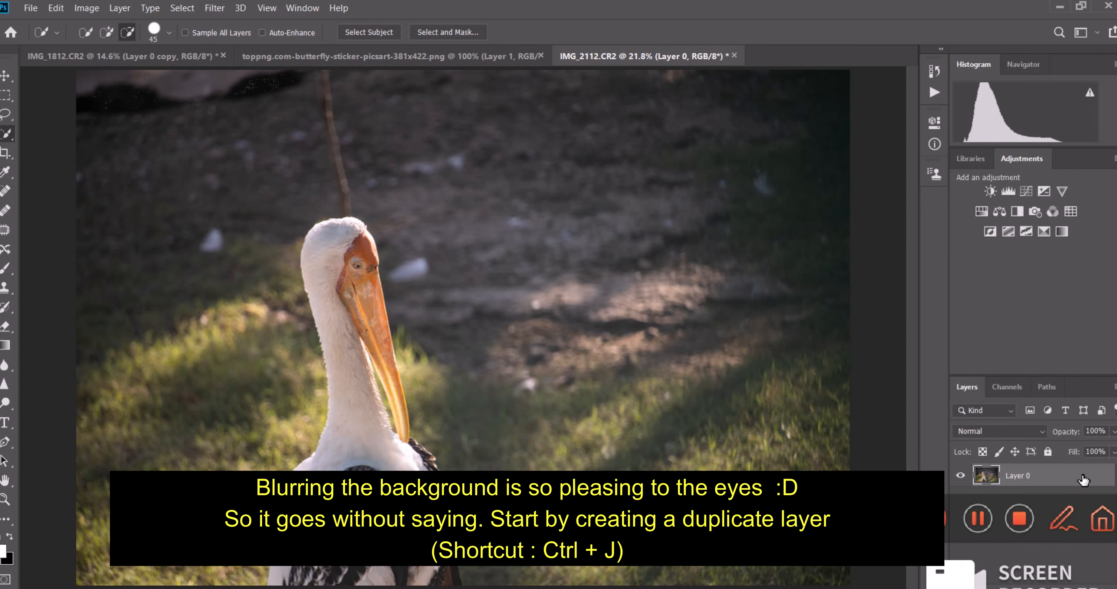
{"action": "key", "text": "ctrl+j"}
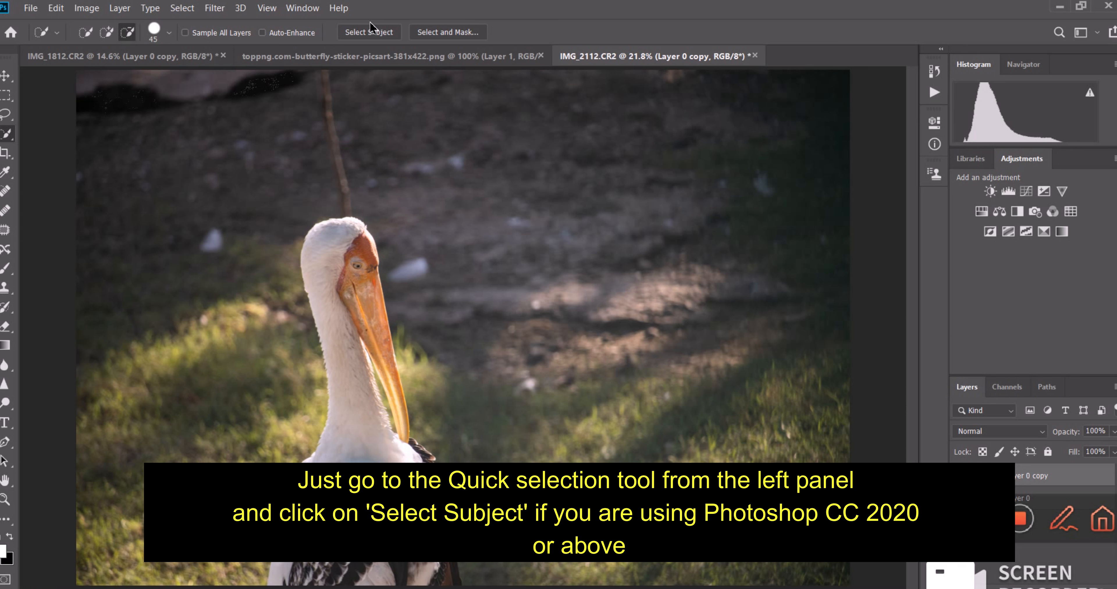
Step: Select the bird with Select Subject and refine its edge beside the beak in Select and Mask, using the Refine Edge Brush at size 200
{"action": "left_click", "coordinate": [371, 37]}
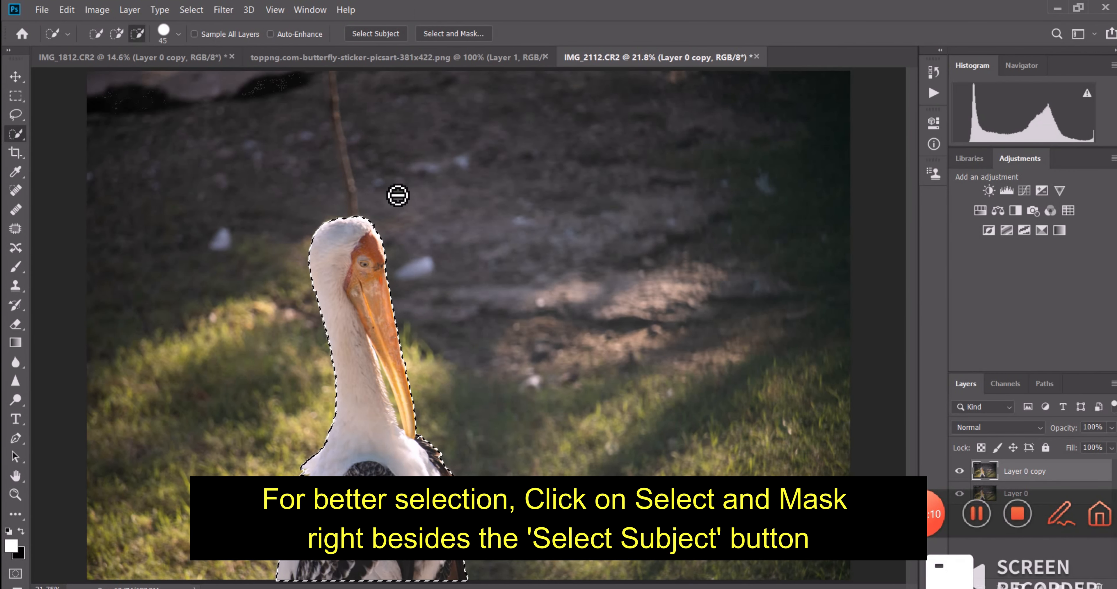
{"action": "left_click", "coordinate": [445, 35]}
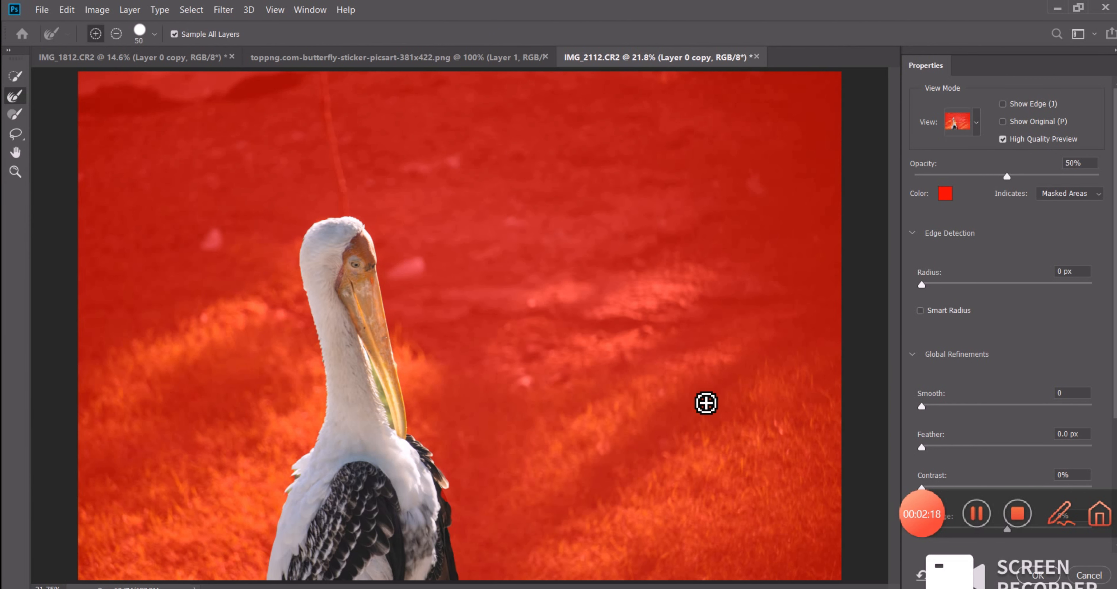
{"action": "key", "text": "bracketright"}
{"action": "key", "text": "bracketright"}
{"action": "key", "text": "bracketright"}
{"action": "key", "text": "bracketright"}
{"action": "key", "text": "bracketright"}
{"action": "key", "text": "bracketright"}
{"action": "key", "text": "bracketright"}
{"action": "key", "text": "bracketright"}
{"action": "key", "text": "bracketright"}
{"action": "key", "text": "bracketright"}
{"action": "key", "text": "bracketright"}
{"action": "key", "text": "bracketright"}
{"action": "key", "text": "bracketright"}
{"action": "key", "text": "bracketright"}
{"action": "key", "text": "bracketright"}
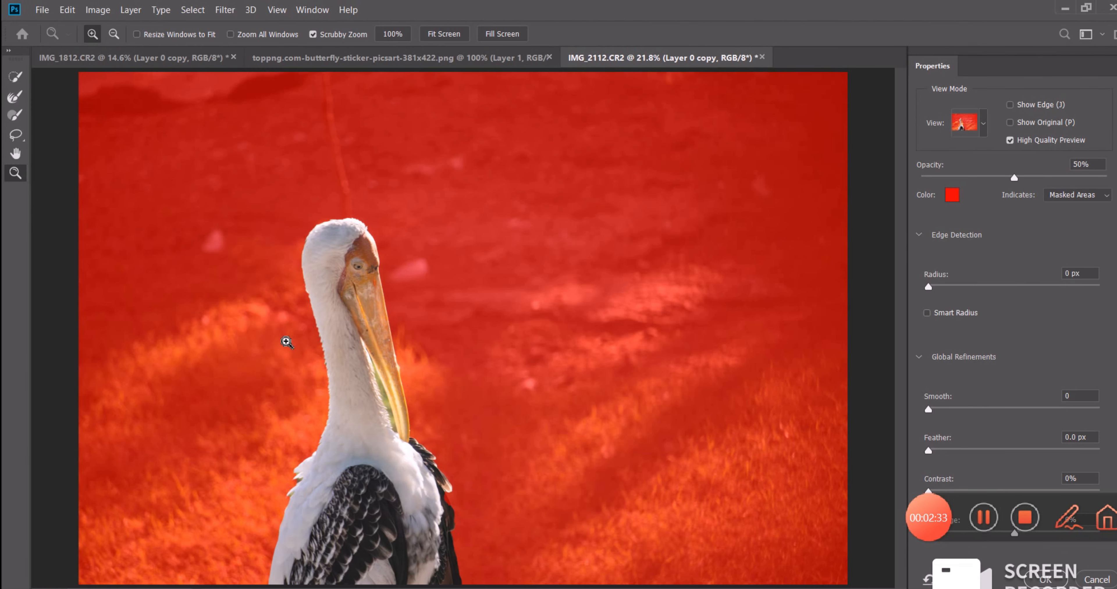
{"action": "left_click", "coordinate": [15, 97]}
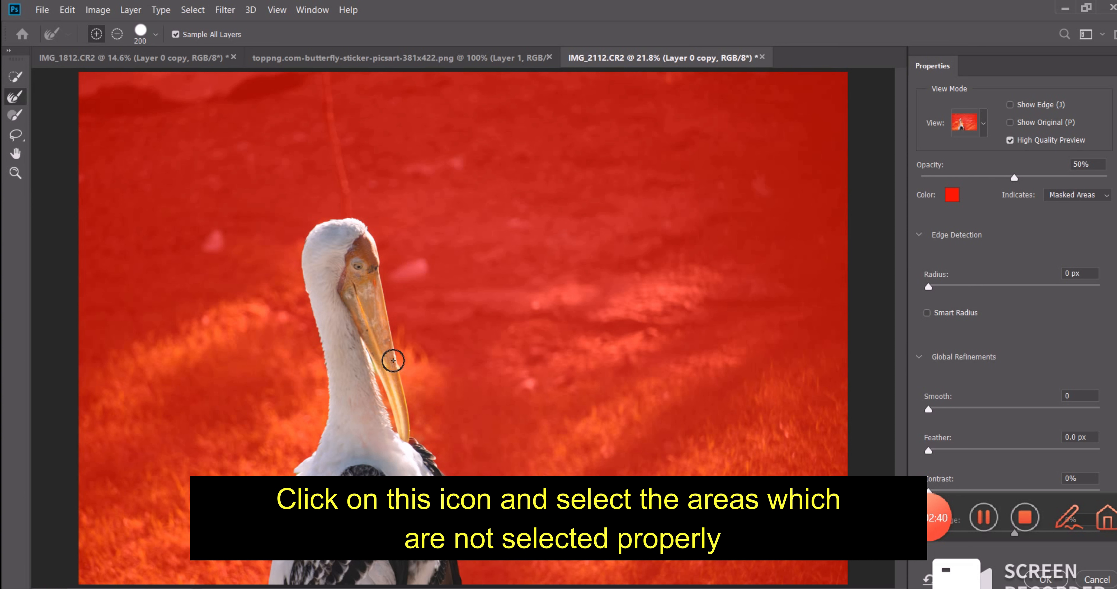
{"action": "left_click_drag", "start_coordinate": [393, 360], "coordinate": [386, 377]}
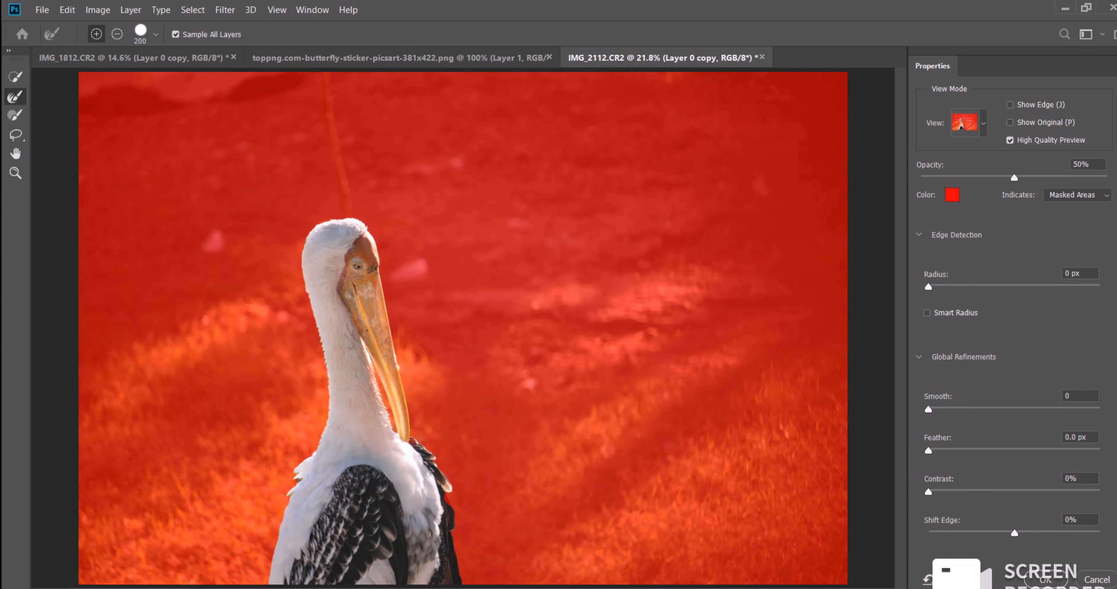
Step: Output the refined bird selection as a New Layer with Layer Mask
{"action": "scroll", "coordinate": [1107, 515], "scroll_direction": "down", "scroll_amount": 5}
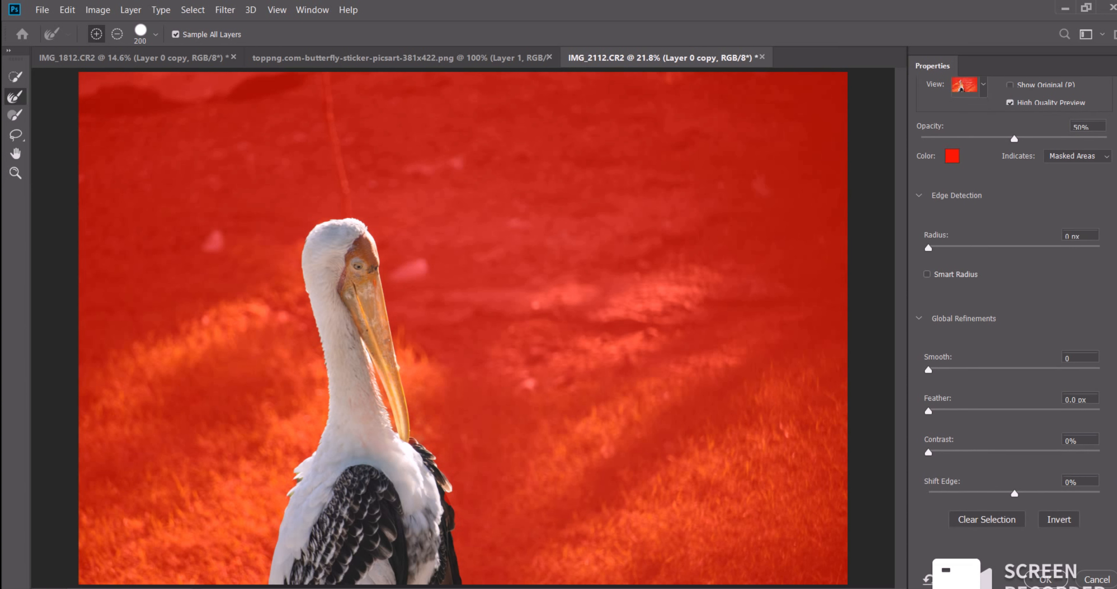
{"action": "scroll", "coordinate": [1107, 515], "scroll_direction": "down", "scroll_amount": 2}
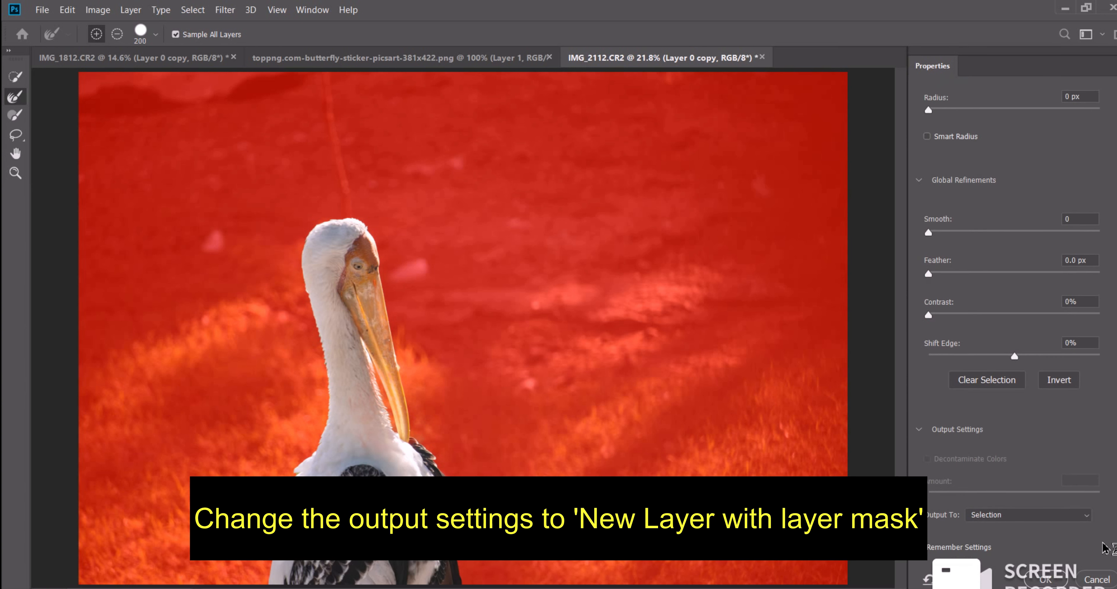
{"action": "left_click", "coordinate": [1082, 515]}
{"action": "left_click", "coordinate": [1059, 561]}
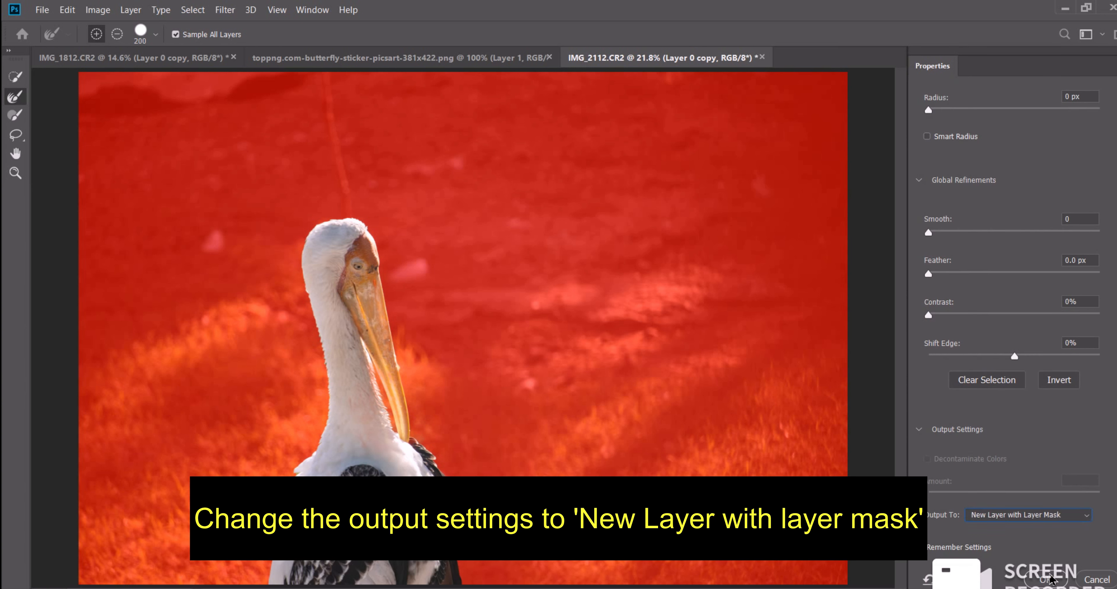
{"action": "left_click", "coordinate": [1045, 579]}
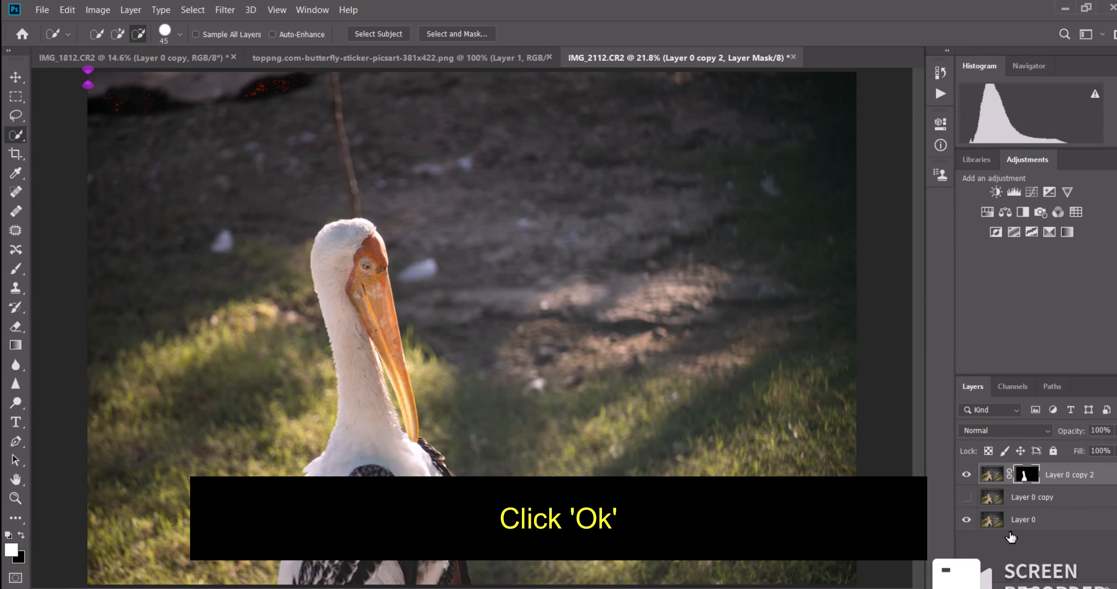
Step: Show Layer 0 copy, lasso loosely around the bird on it, replace the area with a Content-Aware fill and deselect
{"action": "left_click", "coordinate": [992, 502]}
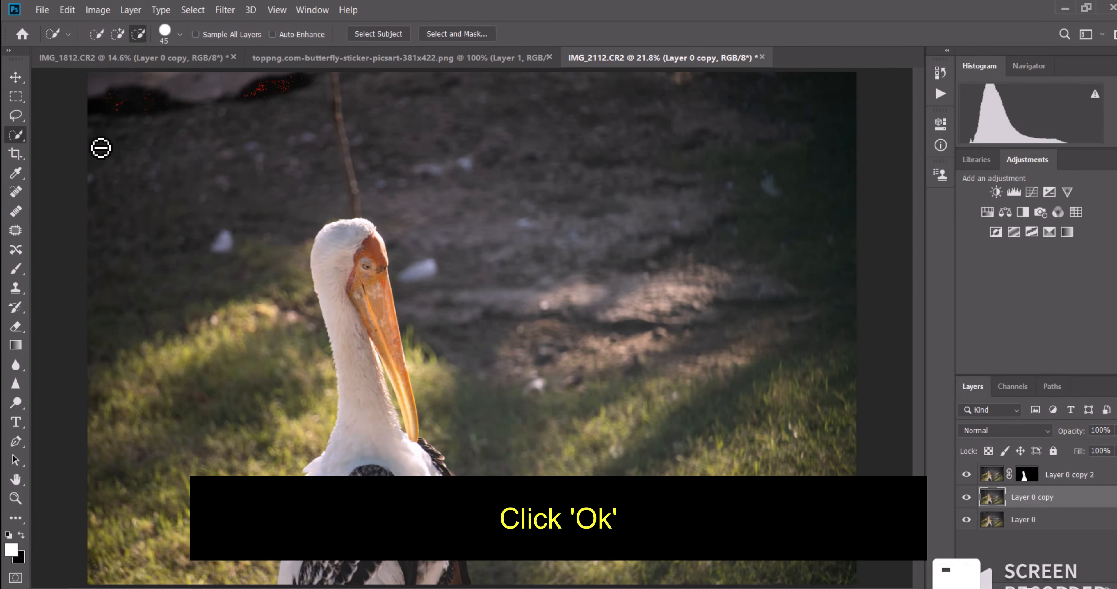
{"action": "right_click", "coordinate": [16, 115]}
{"action": "left_click", "coordinate": [99, 115]}
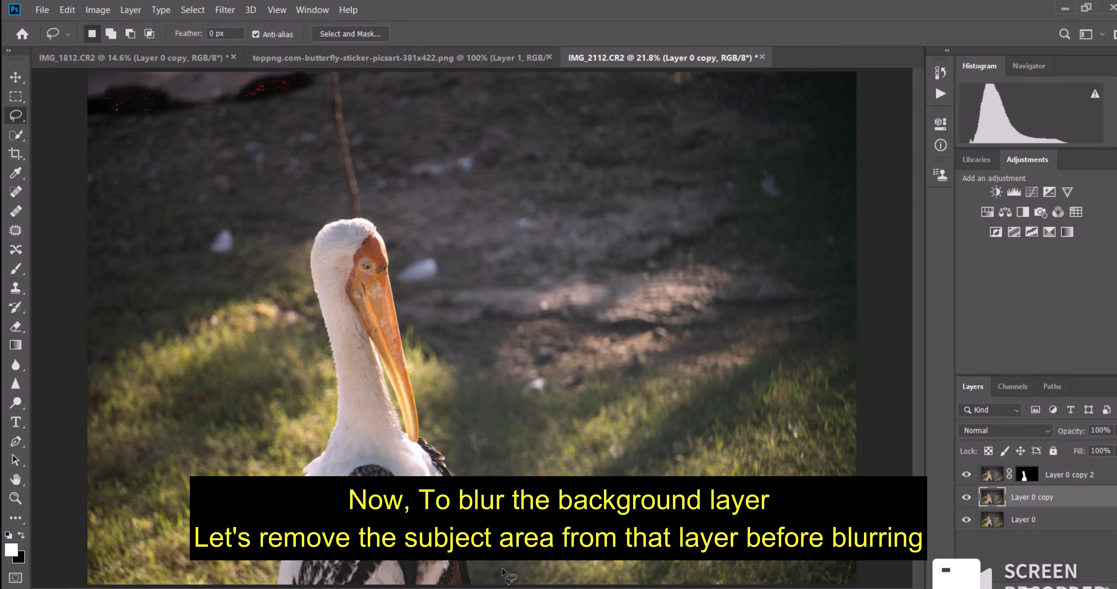
{"action": "mouse_move", "coordinate": [487, 481]}
{"action": "left_mouse_down"}
{"action": "mouse_move", "coordinate": [399, 236]}
{"action": "mouse_move", "coordinate": [323, 200]}
{"action": "mouse_move", "coordinate": [254, 585]}
{"action": "mouse_move", "coordinate": [501, 578]}
{"action": "left_mouse_up"}
{"action": "left_click", "coordinate": [66, 9]}
{"action": "left_click", "coordinate": [78, 228]}
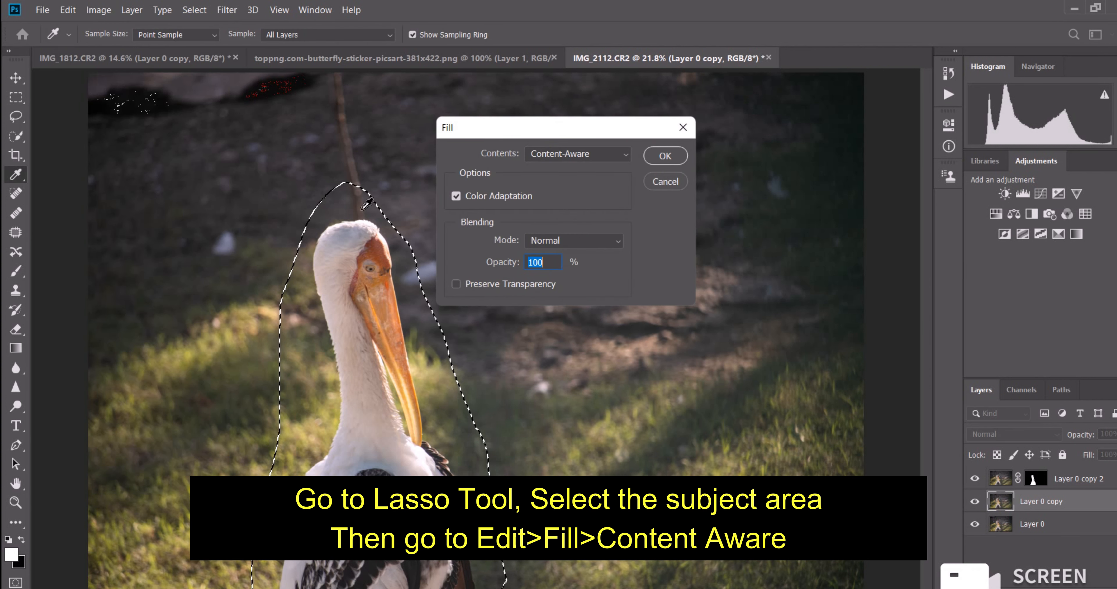
{"action": "left_click", "coordinate": [684, 156]}
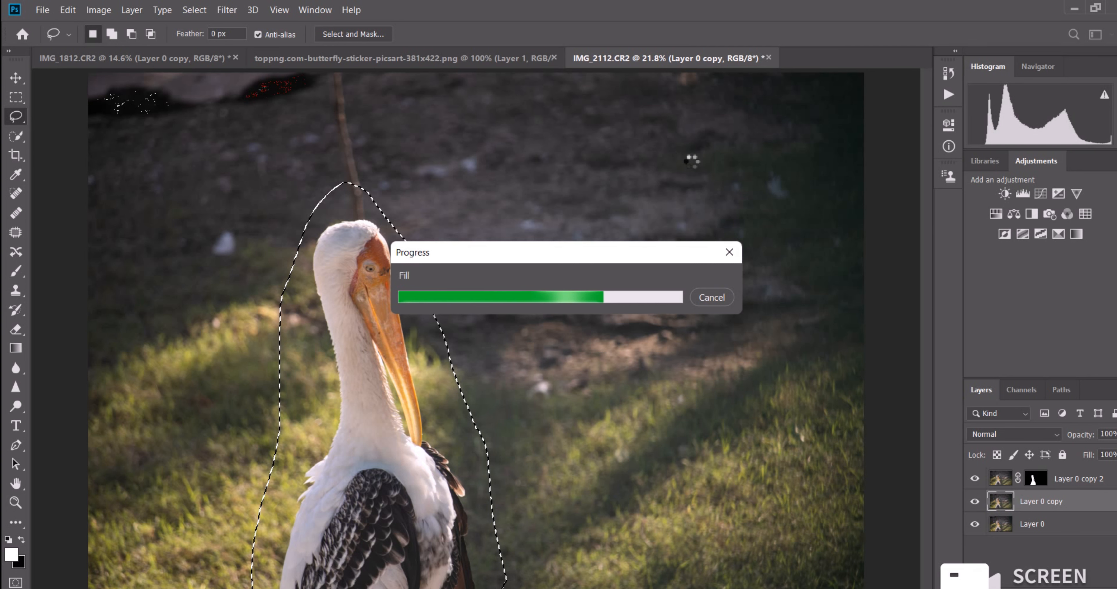
{"action": "key", "text": "ctrl+d"}
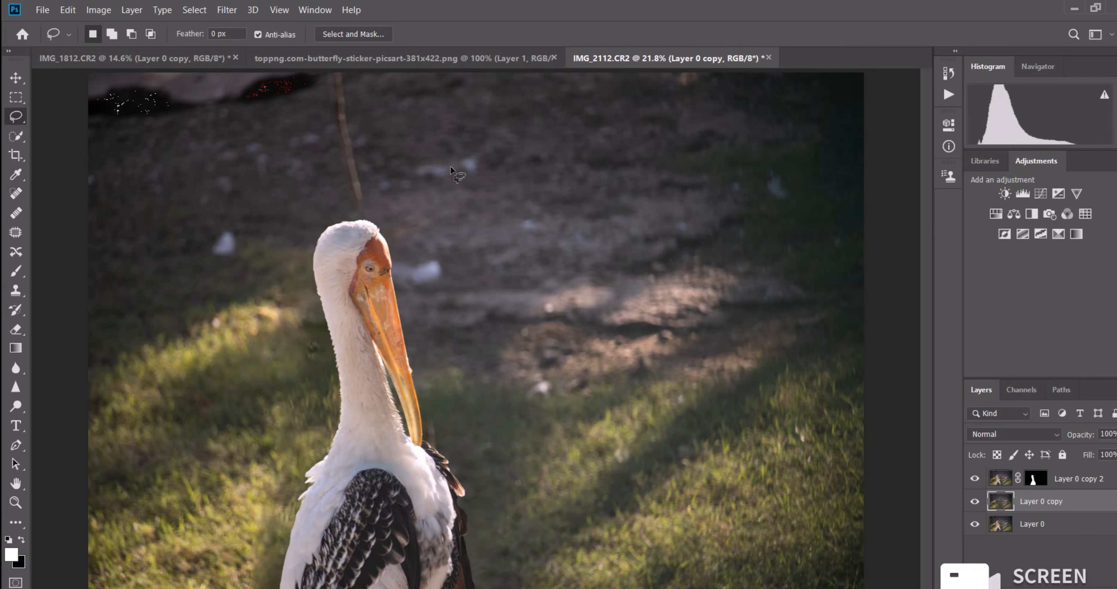
Step: Apply a Gaussian Blur with a radius of 182 pixels to the background on Layer 0 copy
{"action": "left_click", "coordinate": [221, 1]}
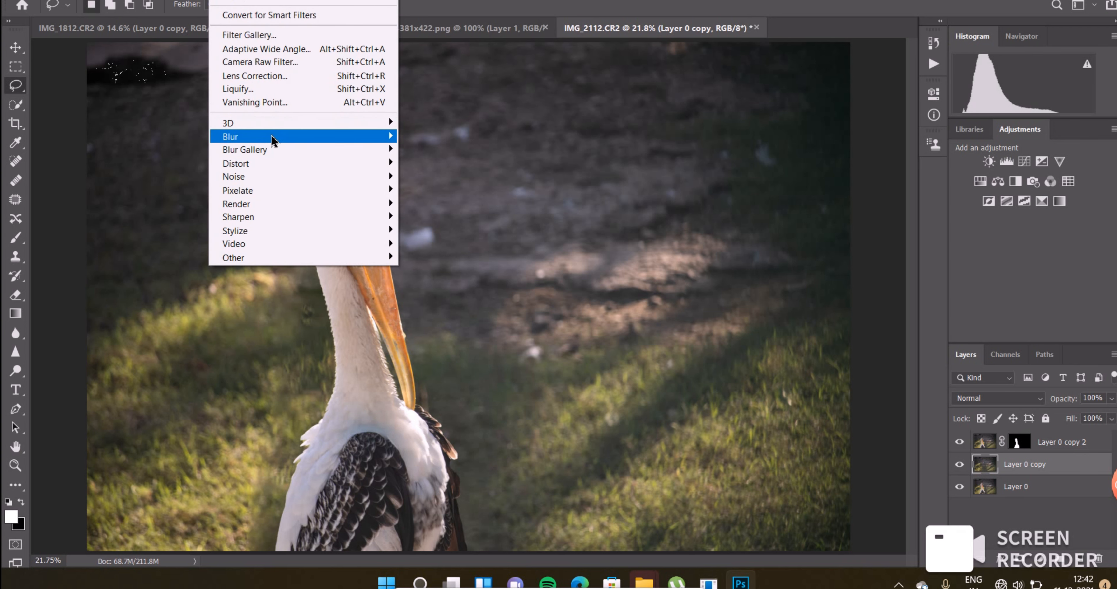
{"action": "mouse_move", "coordinate": [273, 138]}
{"action": "left_click", "coordinate": [415, 191]}
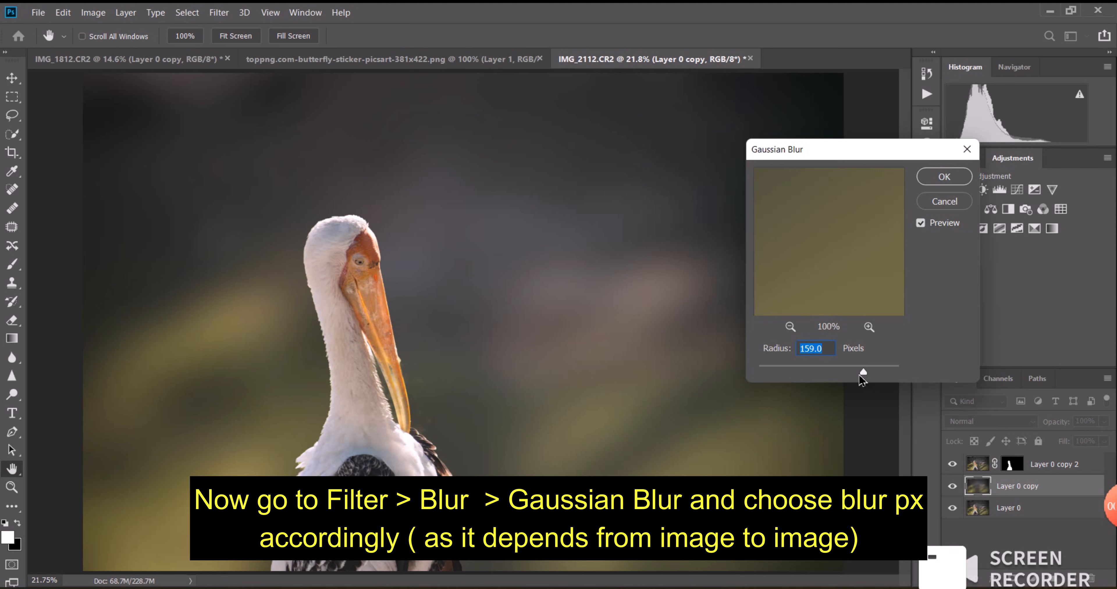
{"action": "left_click_drag", "start_coordinate": [859, 374], "coordinate": [871, 373]}
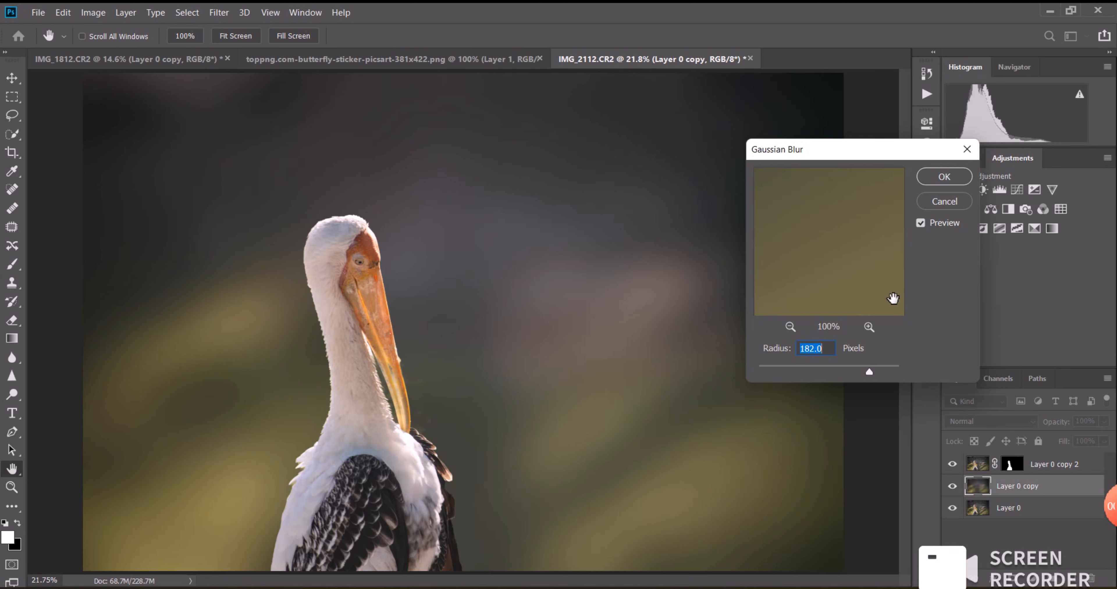
{"action": "left_click", "coordinate": [944, 178]}
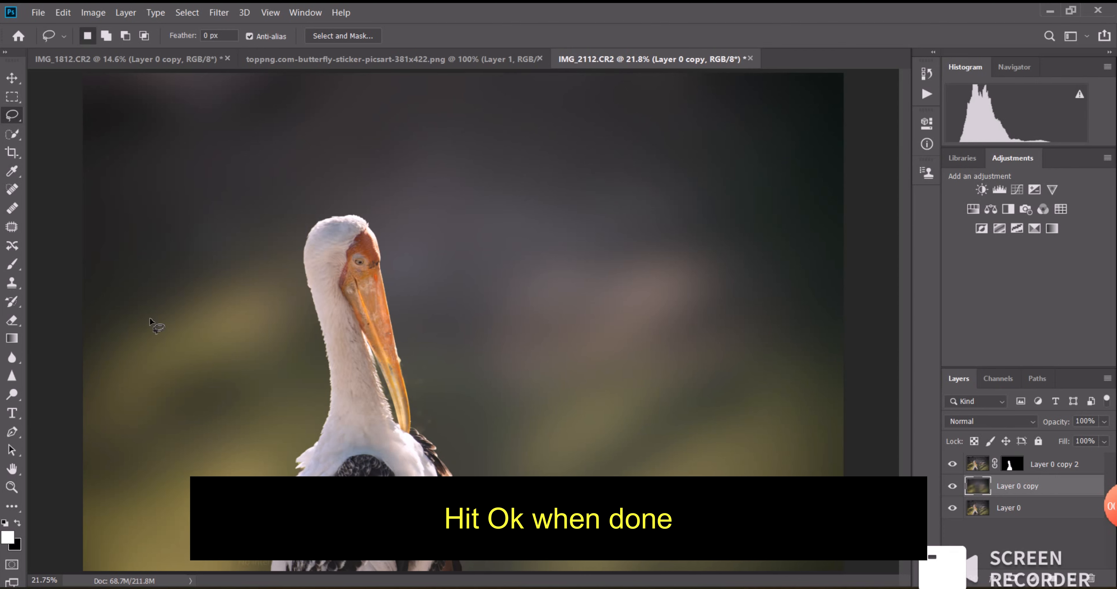
Step: Flatten the image into a single layer, unlock that layer and duplicate it
{"action": "left_click", "coordinate": [13, 357]}
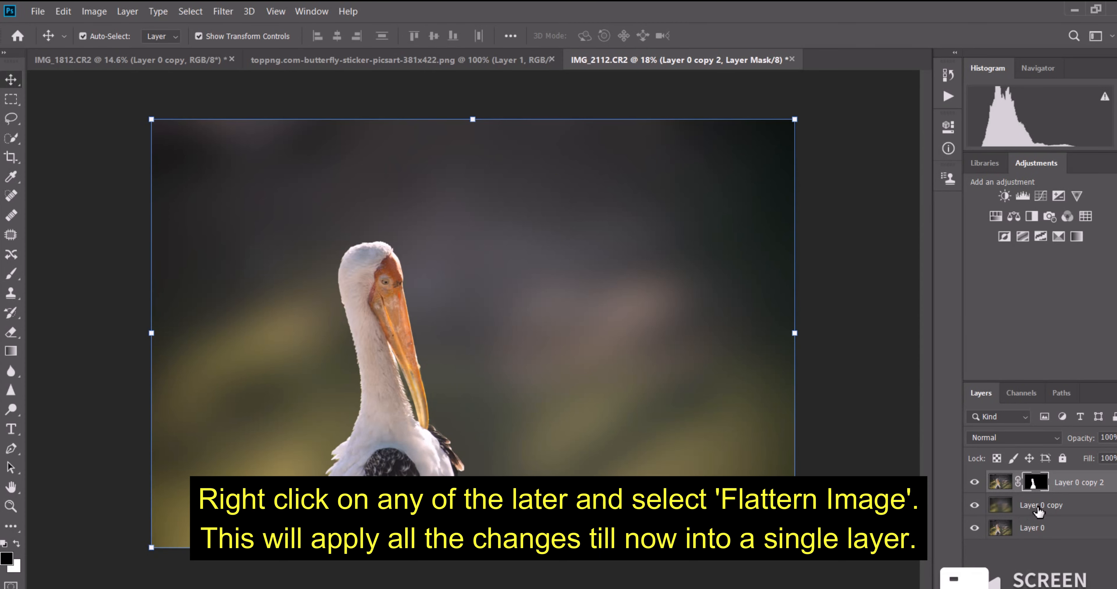
{"action": "right_click", "coordinate": [1038, 510]}
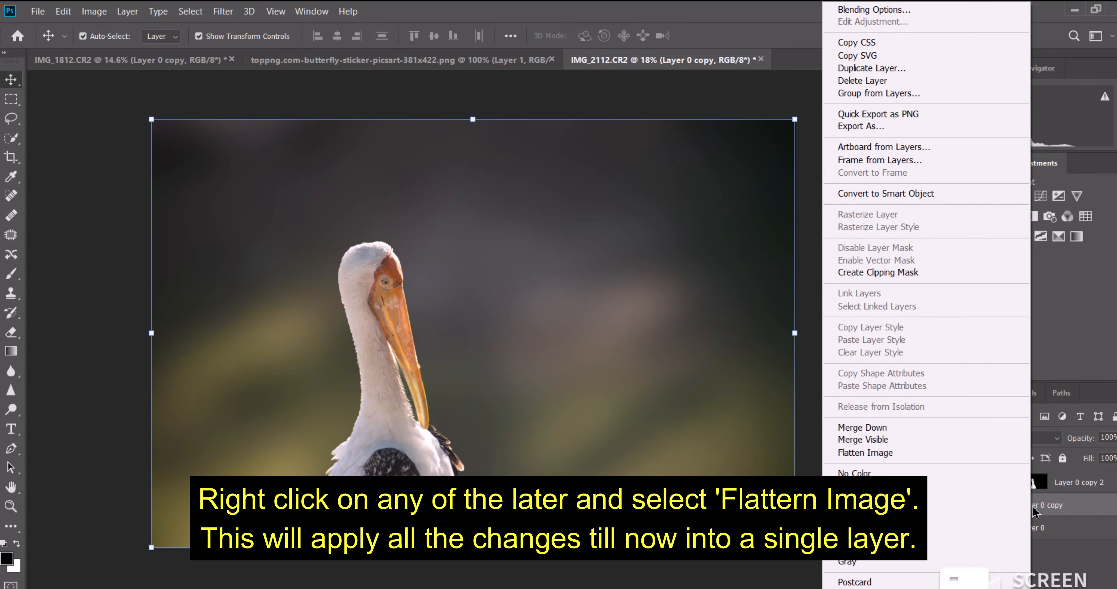
{"action": "left_click", "coordinate": [938, 455]}
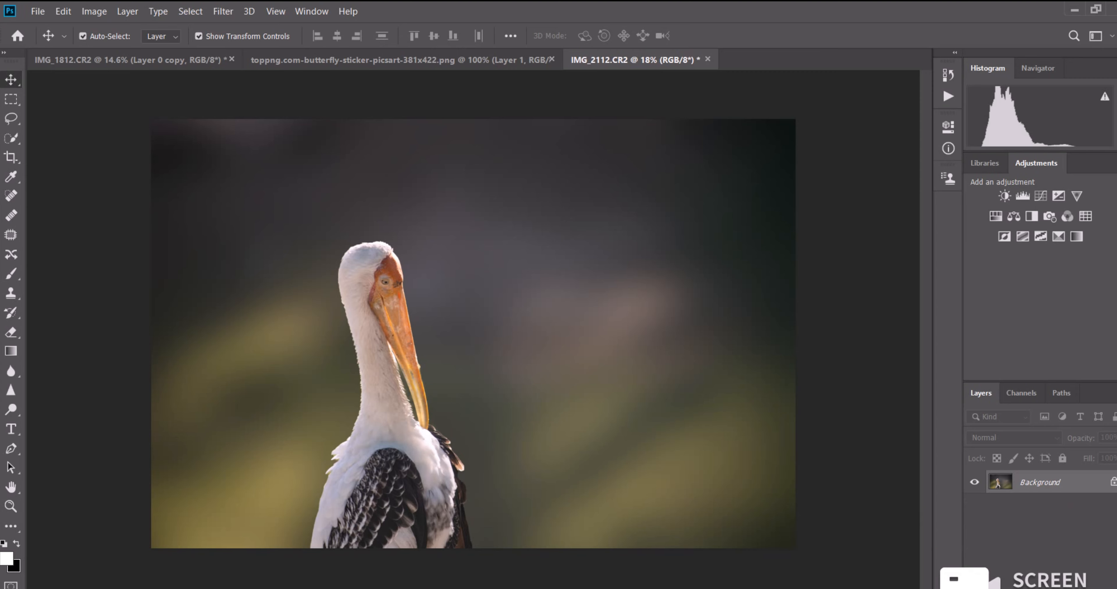
{"action": "key", "text": "ctrl+z"}
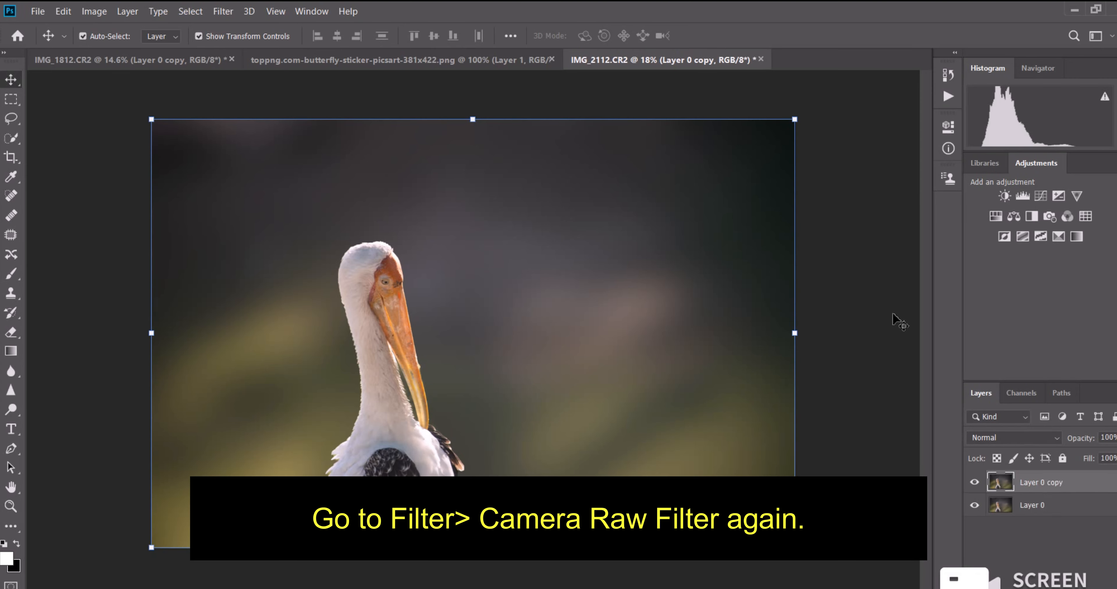
Step: Open the duplicated layer in the Camera Raw Filter and set Shadows to -100, Whites to +14 and Contrast to +14
{"action": "left_click", "coordinate": [223, 12]}
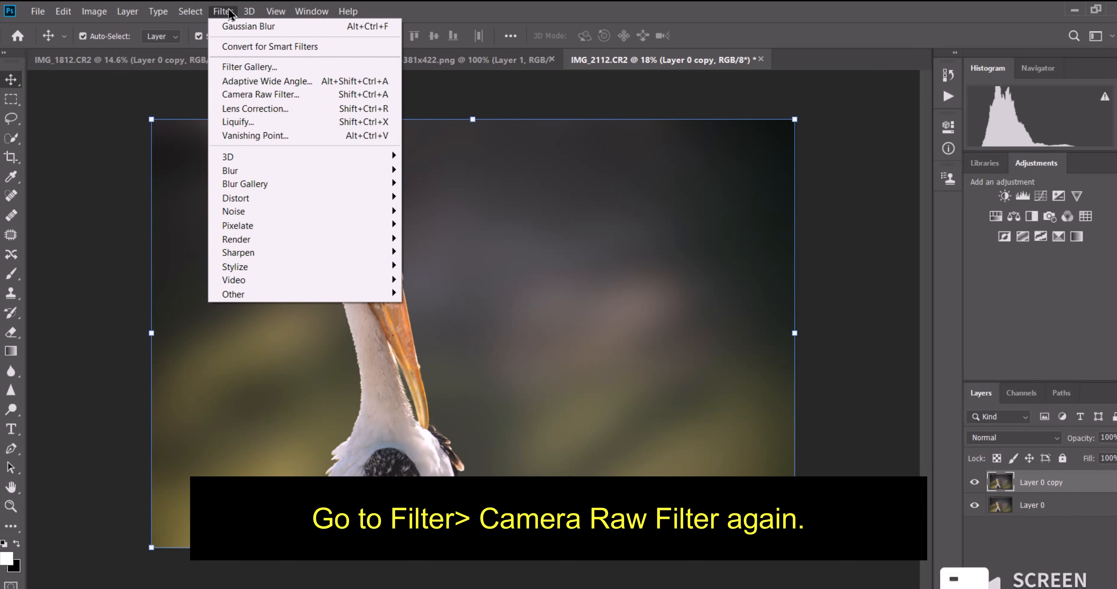
{"action": "left_click", "coordinate": [265, 95]}
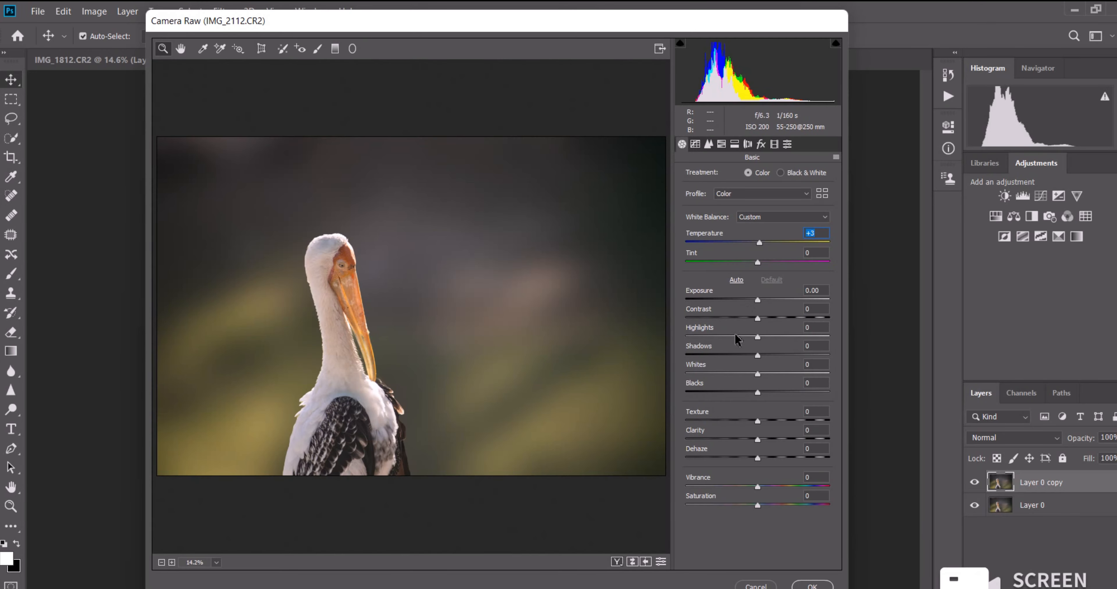
{"action": "left_click_drag", "start_coordinate": [735, 356], "coordinate": [668, 369]}
{"action": "mouse_move", "coordinate": [758, 374]}
{"action": "left_mouse_down"}
{"action": "mouse_move", "coordinate": [777, 373]}
{"action": "mouse_move", "coordinate": [767, 373]}
{"action": "left_mouse_up"}
{"action": "left_click_drag", "start_coordinate": [759, 319], "coordinate": [778, 320]}
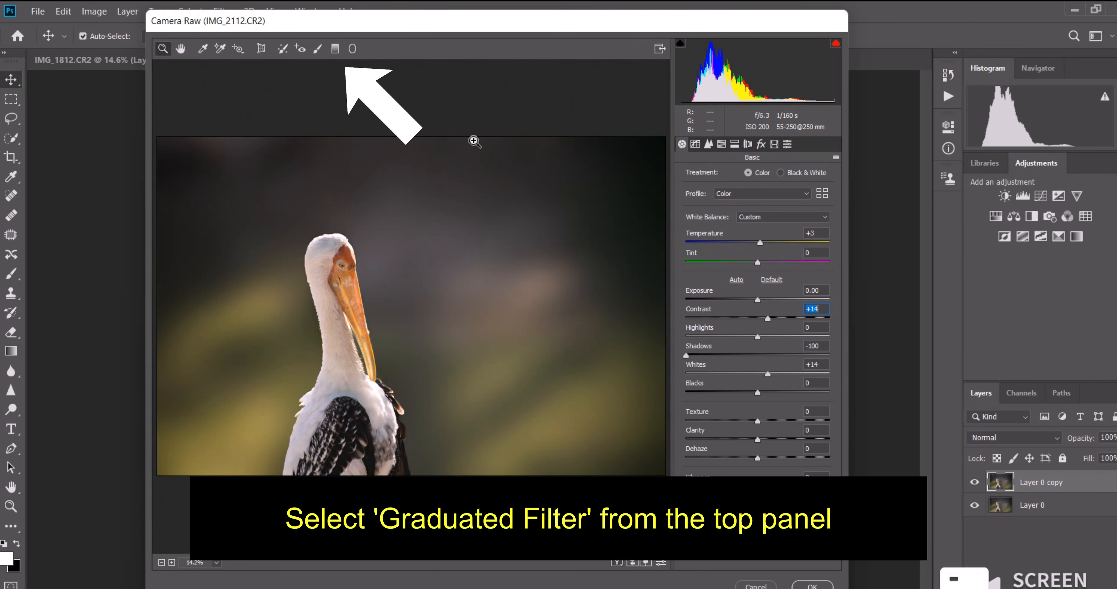
Step: Add a Graduated Filter diagonally from the photo's upper-right corner to beside the bird's body, with Temperature +100 and Dehaze -73
{"action": "left_click", "coordinate": [335, 48]}
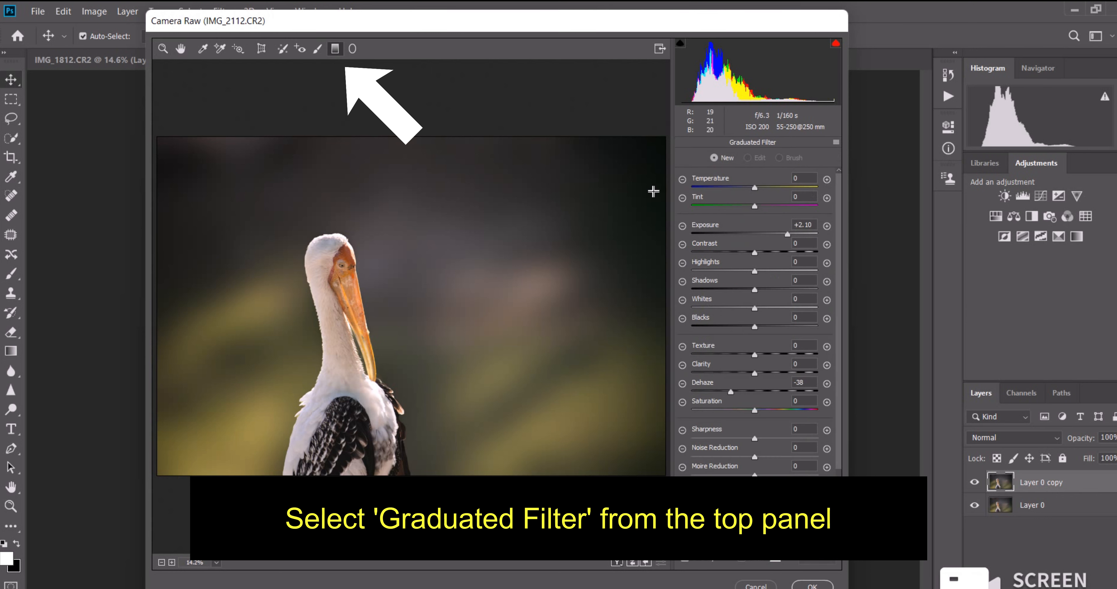
{"action": "left_click_drag", "start_coordinate": [662, 164], "coordinate": [427, 441]}
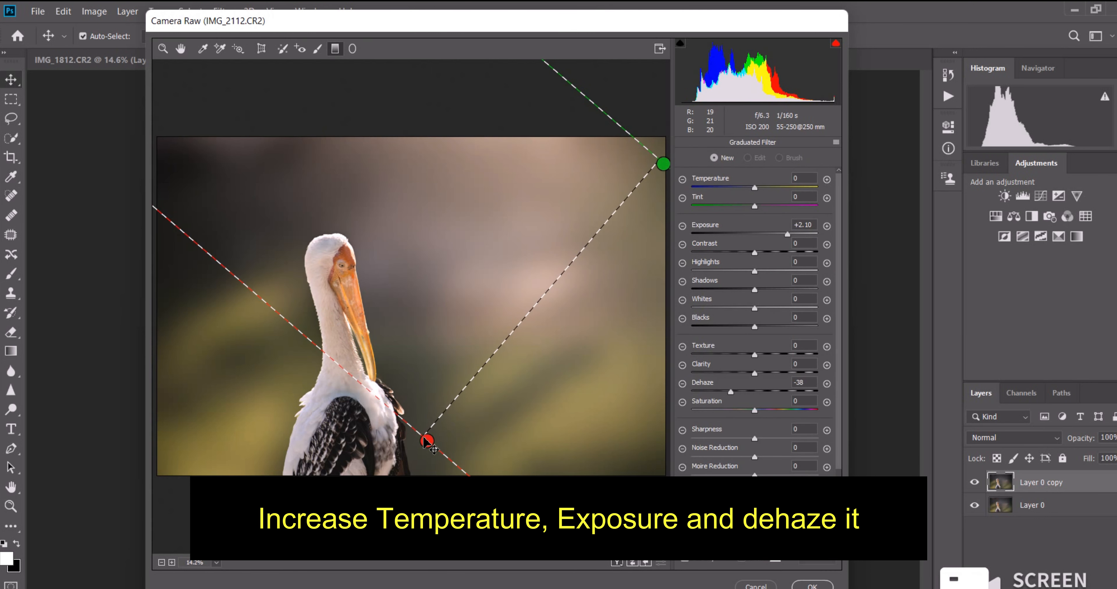
{"action": "left_click", "coordinate": [785, 188]}
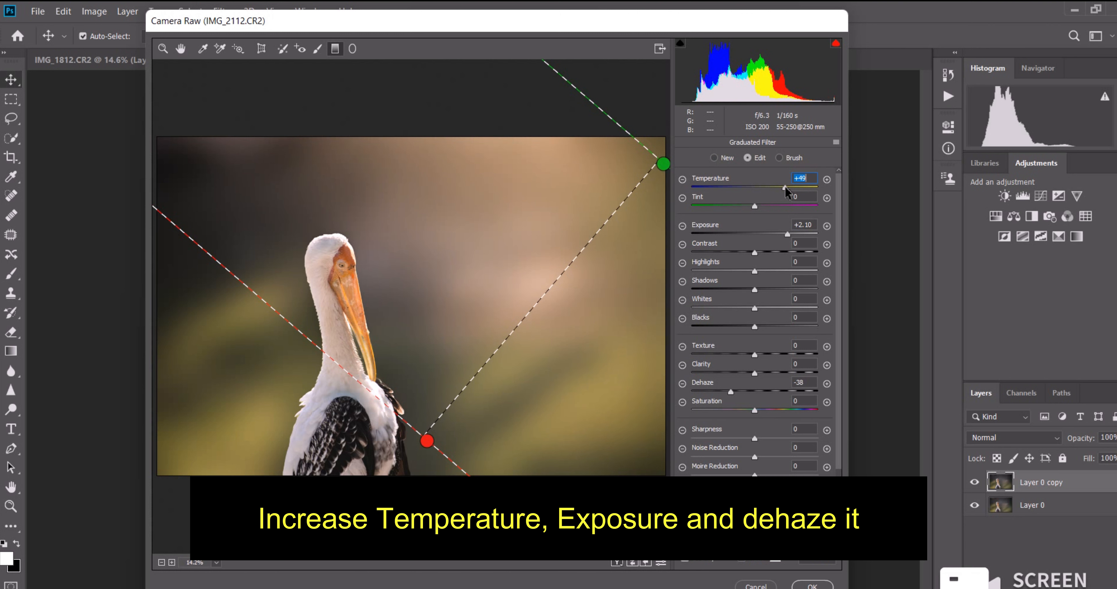
{"action": "left_click_drag", "start_coordinate": [785, 188], "coordinate": [817, 188]}
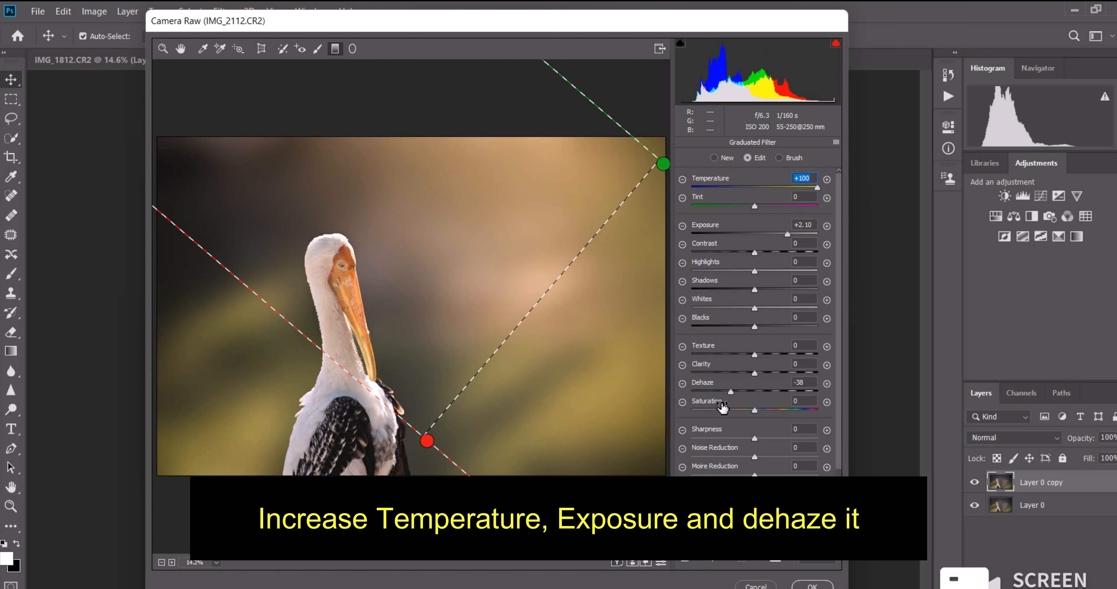
{"action": "left_click_drag", "start_coordinate": [722, 407], "coordinate": [710, 398]}
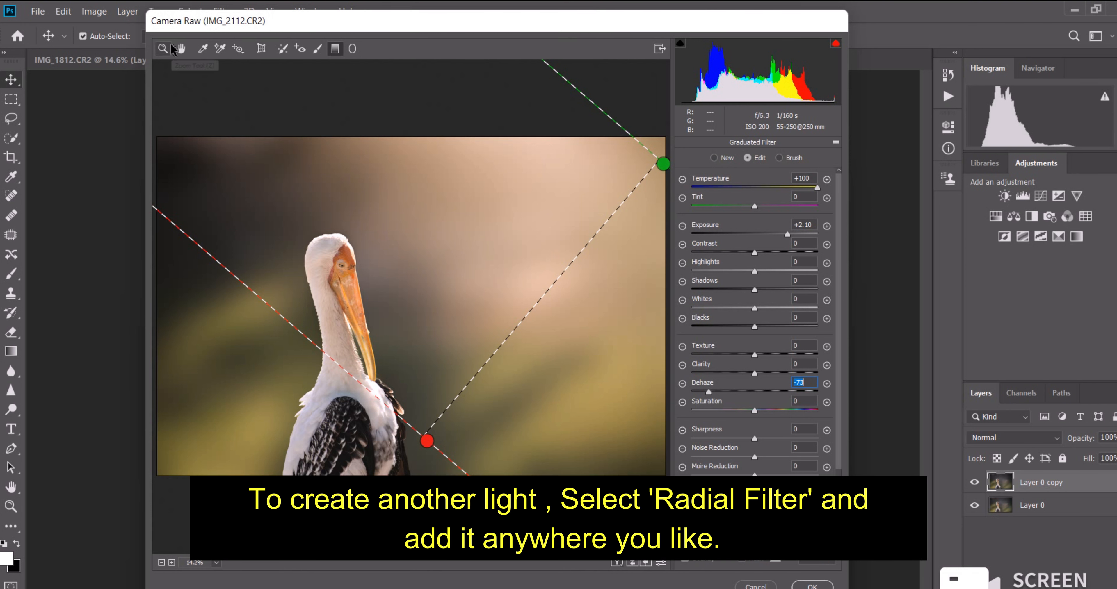
Step: Reset the local correction settings of the Radial Filter and draw a circular one over the background's bright upper-right area
{"action": "left_click", "coordinate": [163, 48]}
{"action": "scroll", "coordinate": [385, 367], "scroll_direction": "up", "scroll_amount": 5}
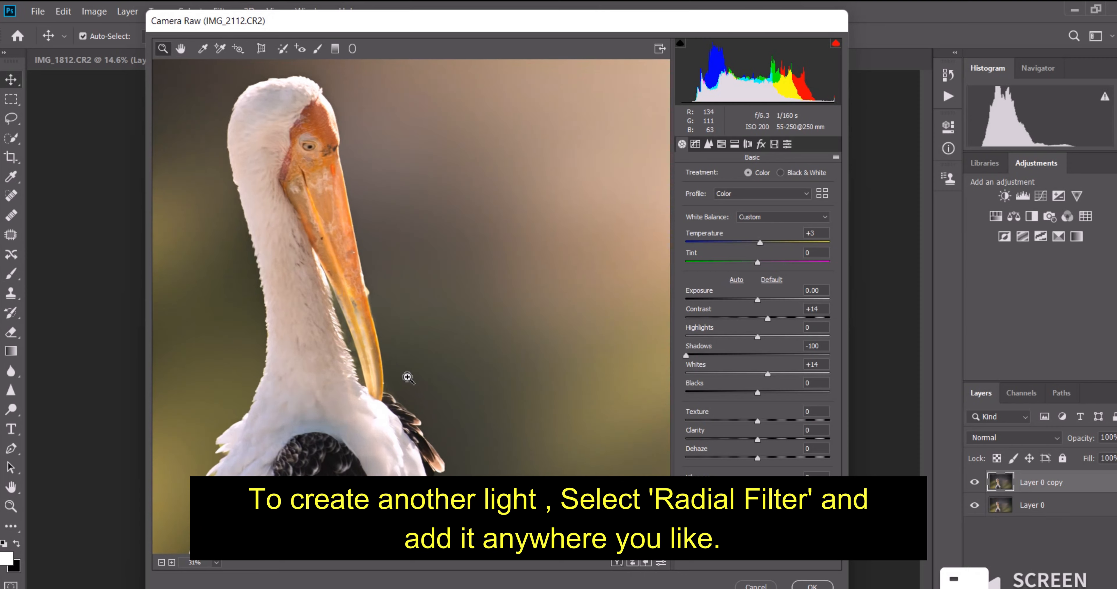
{"action": "scroll", "coordinate": [403, 377], "scroll_direction": "down", "scroll_amount": 8}
{"action": "scroll", "coordinate": [369, 372], "scroll_direction": "up", "scroll_amount": 3}
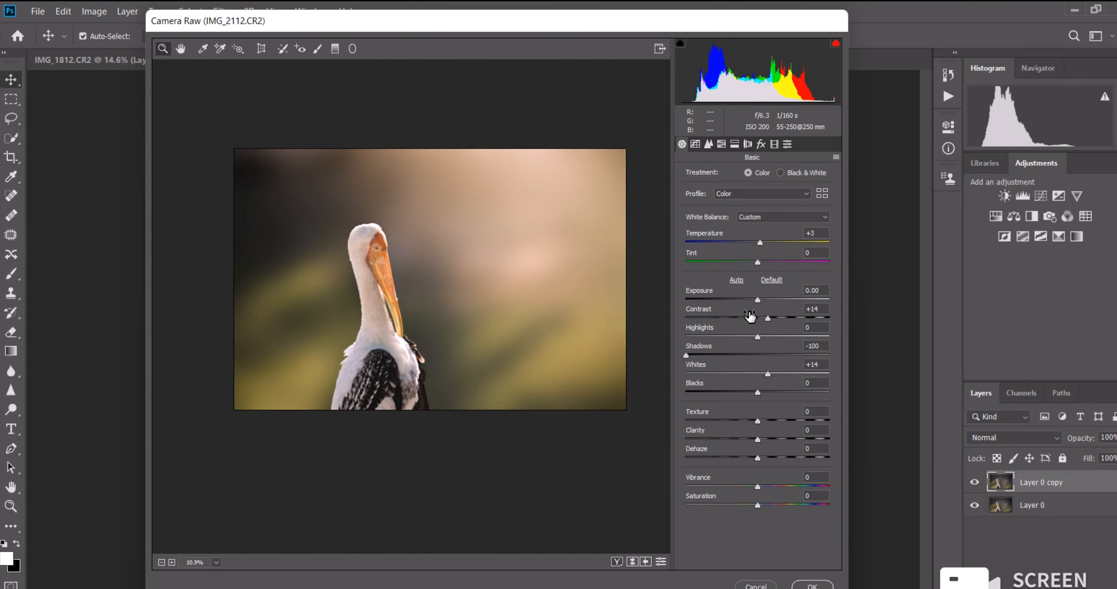
{"action": "left_click", "coordinate": [352, 48]}
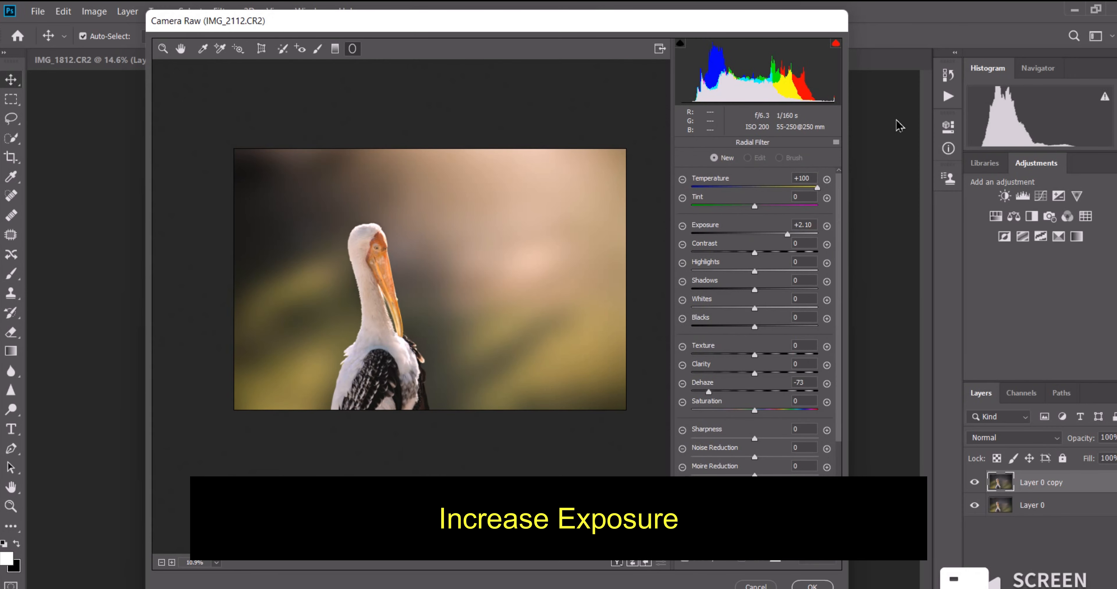
{"action": "left_click", "coordinate": [835, 143]}
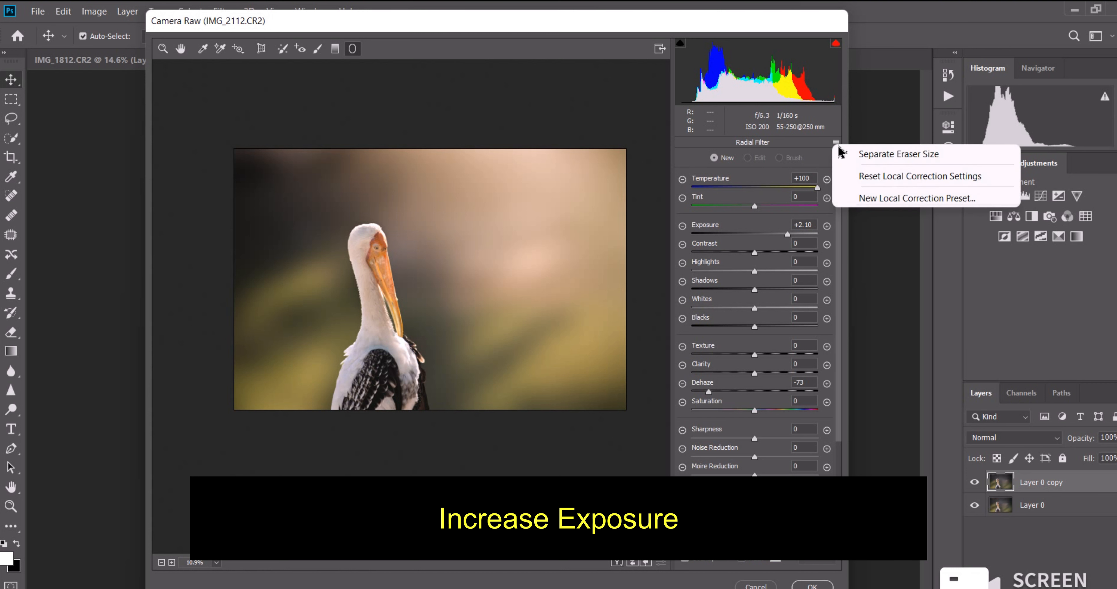
{"action": "left_click", "coordinate": [856, 178]}
{"action": "left_click_drag", "start_coordinate": [534, 188], "coordinate": [598, 252]}
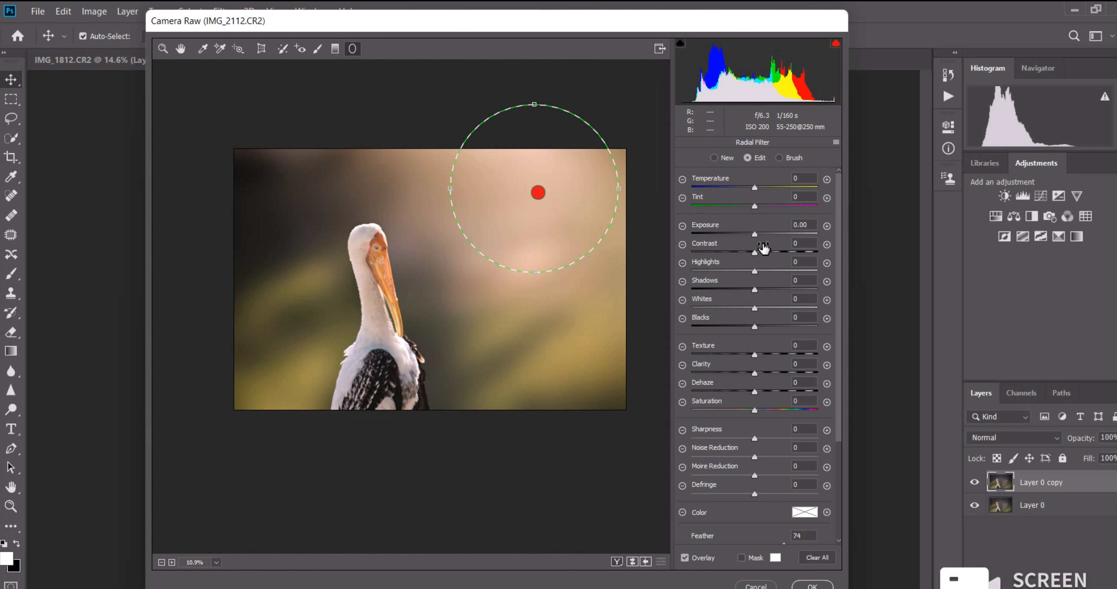
Step: Limit the radial filter's effect to Inside and set its Temperature to +100, Exposure to +1.20 and Contrast to +2
{"action": "mouse_move", "coordinate": [764, 248]}
{"action": "left_mouse_down"}
{"action": "mouse_move", "coordinate": [769, 236]}
{"action": "mouse_move", "coordinate": [742, 242]}
{"action": "mouse_move", "coordinate": [765, 238]}
{"action": "left_mouse_up"}
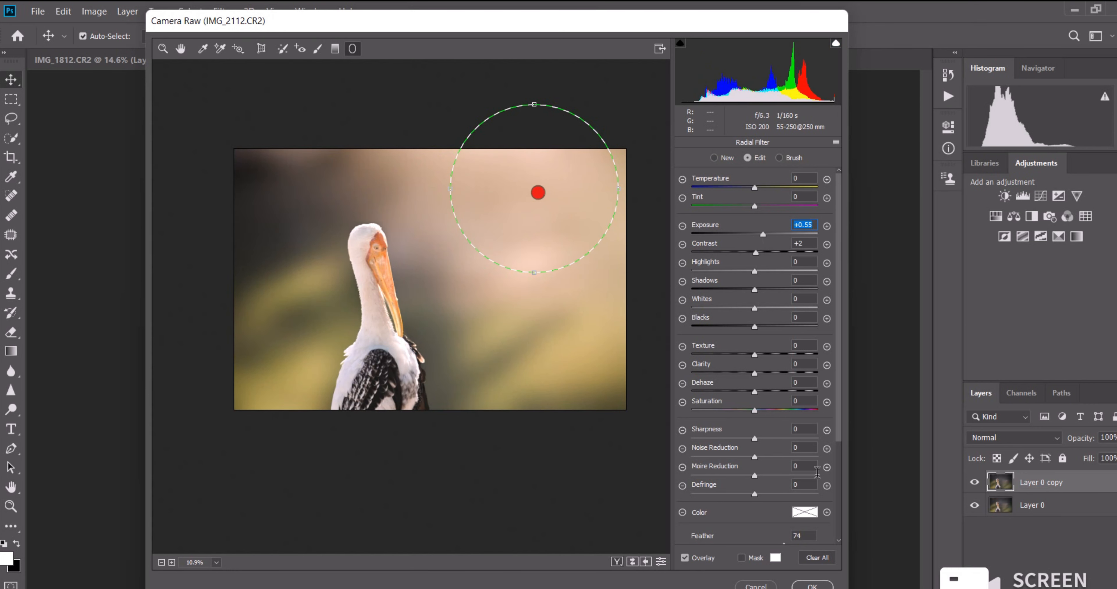
{"action": "left_click_drag", "start_coordinate": [842, 427], "coordinate": [835, 486]}
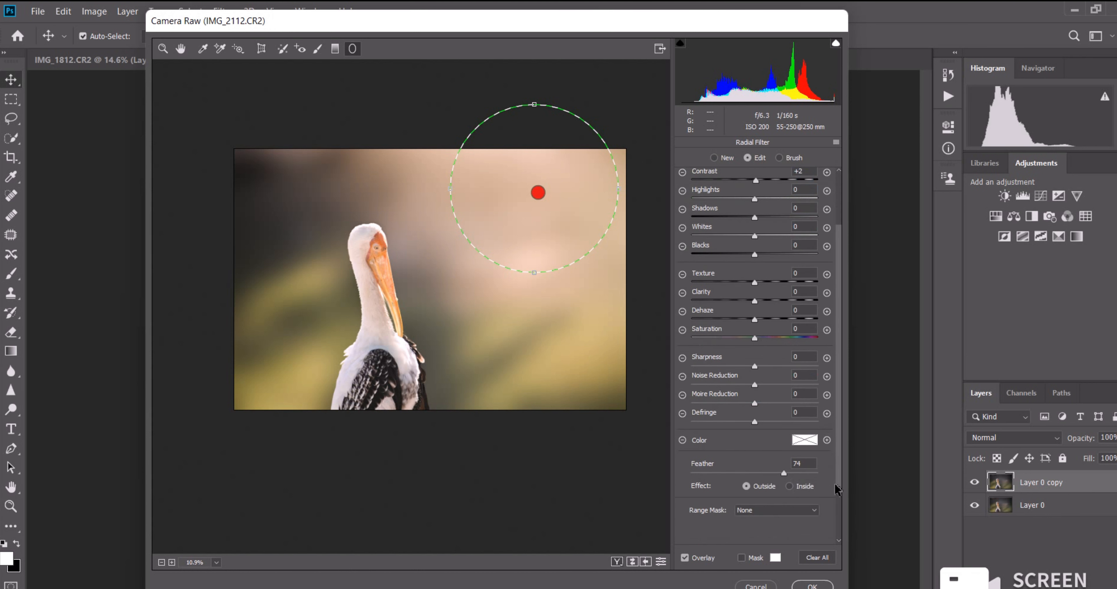
{"action": "left_click", "coordinate": [802, 488]}
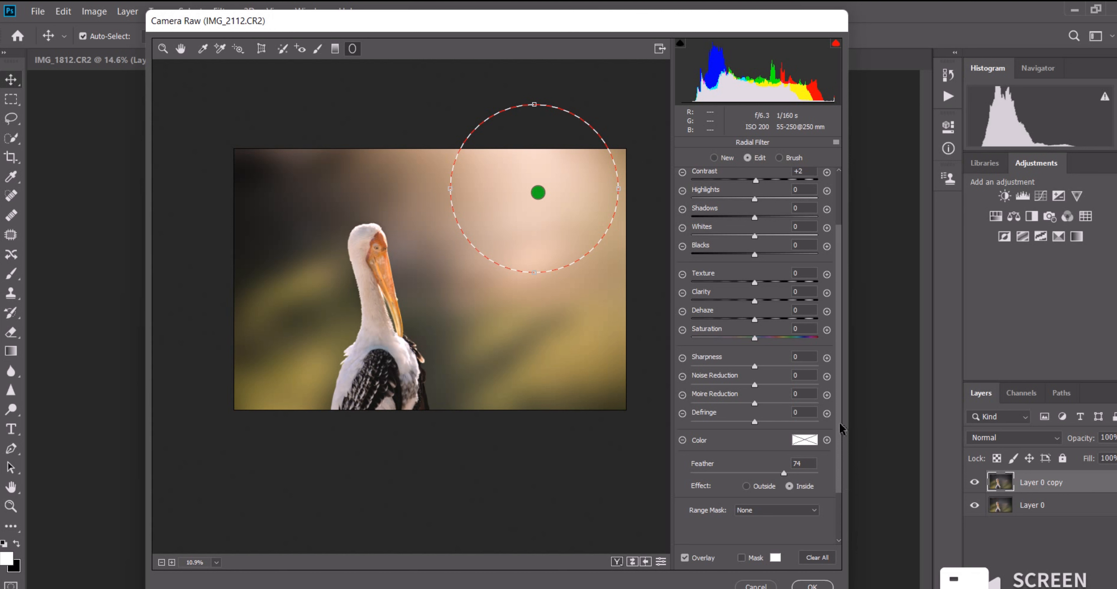
{"action": "scroll", "coordinate": [840, 304], "scroll_direction": "up", "scroll_amount": 3}
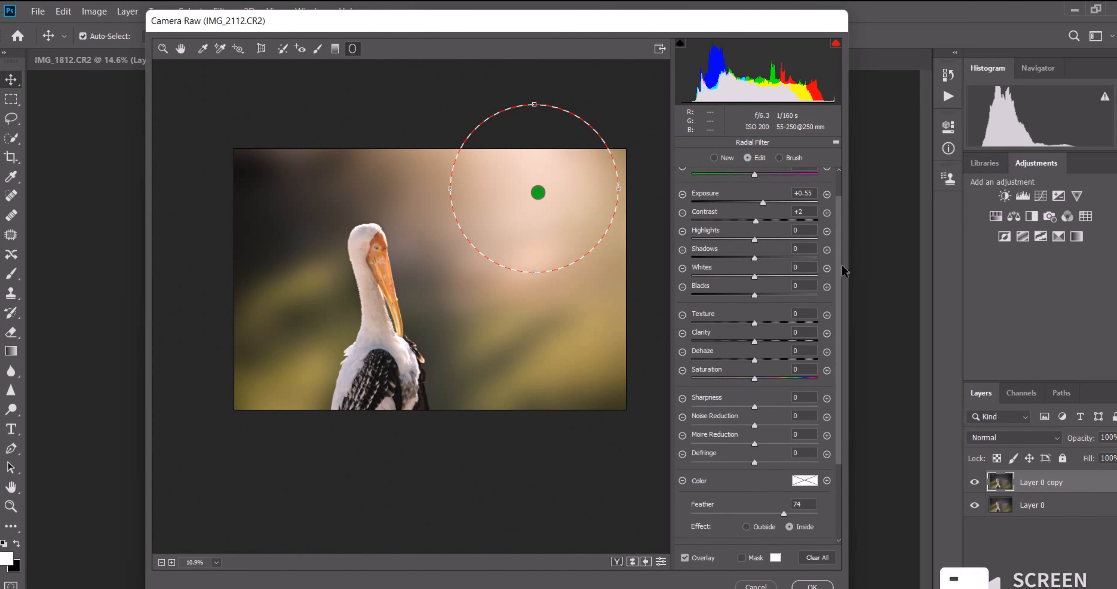
{"action": "left_click_drag", "start_coordinate": [790, 188], "coordinate": [842, 189]}
{"action": "left_click_drag", "start_coordinate": [762, 234], "coordinate": [773, 234]}
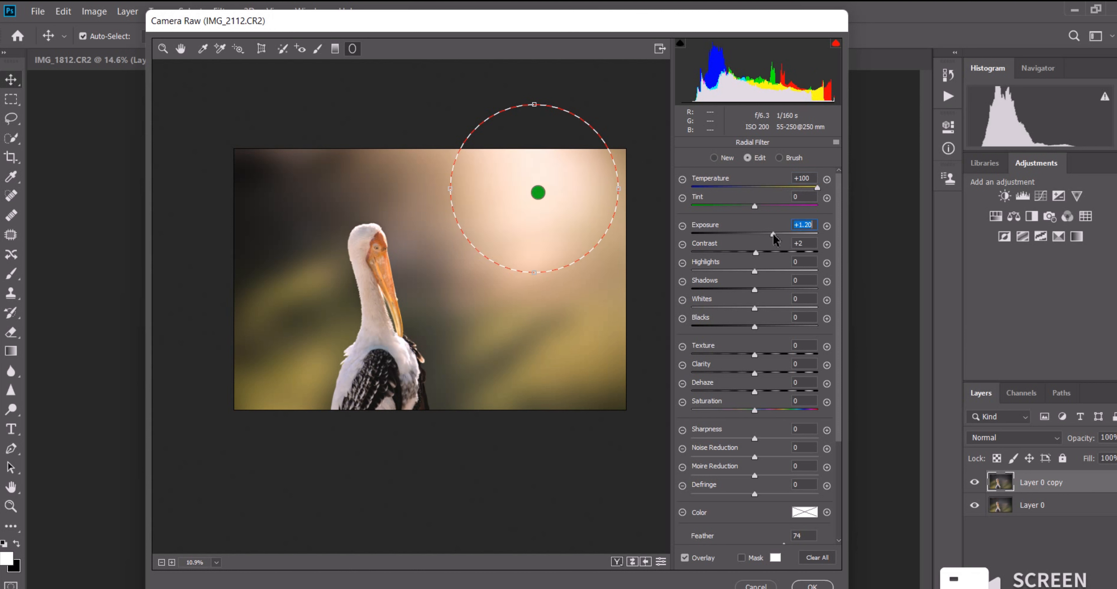
{"action": "mouse_move", "coordinate": [754, 392]}
{"action": "left_mouse_down"}
{"action": "mouse_move", "coordinate": [744, 393]}
{"action": "mouse_move", "coordinate": [754, 392]}
{"action": "left_mouse_up"}
Step: Paint the background beside the bird with a reset Adjustment Brush at Texture -100 and Clarity -100, and apply the Camera Raw edits
{"action": "left_click", "coordinate": [318, 49]}
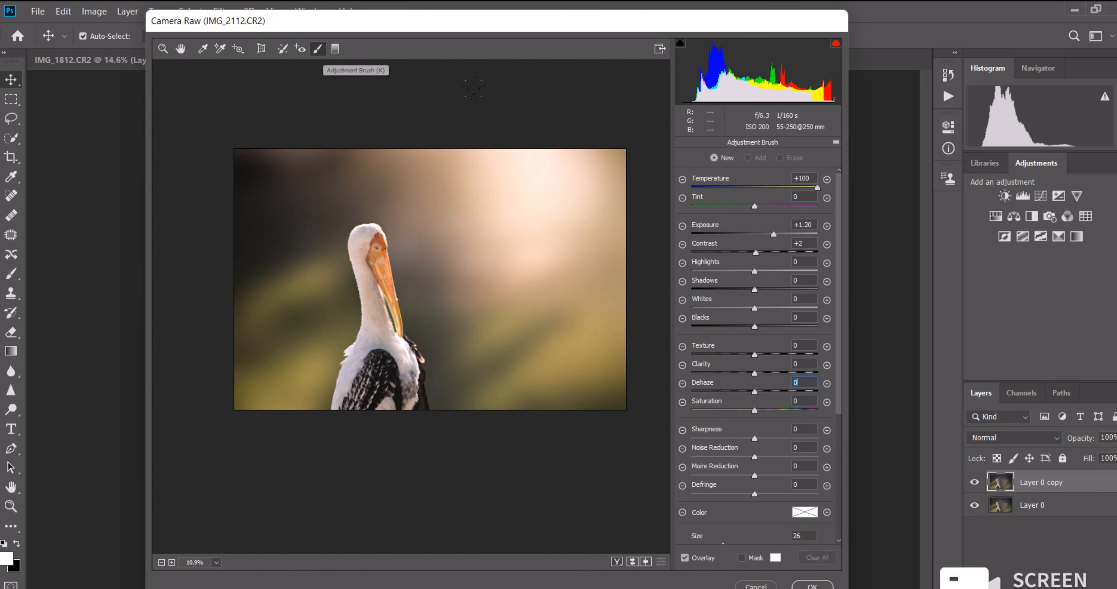
{"action": "left_click", "coordinate": [836, 143]}
{"action": "left_click", "coordinate": [843, 176]}
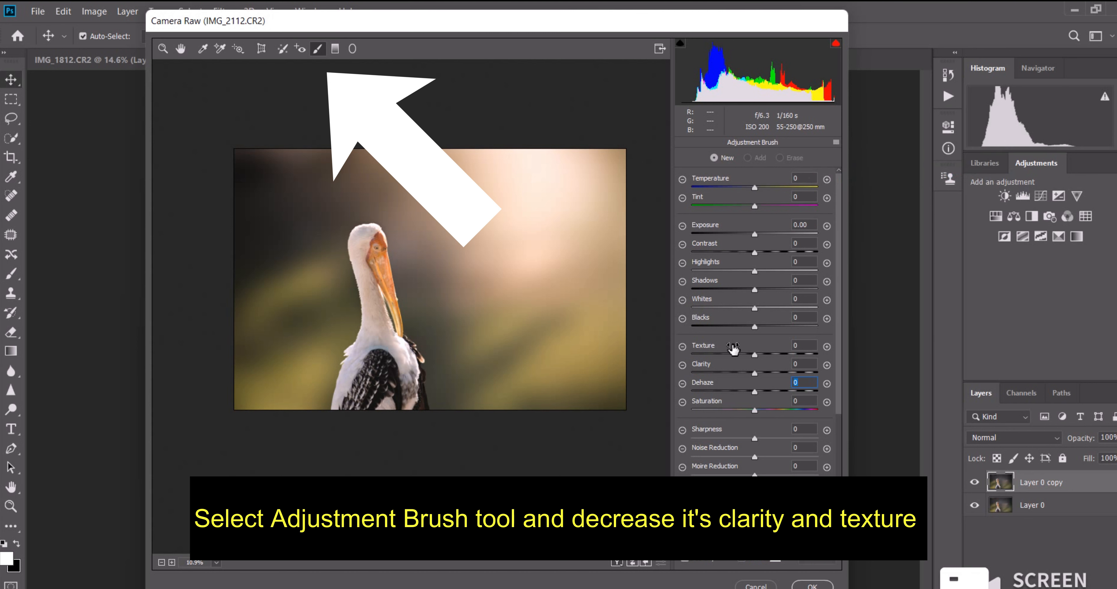
{"action": "left_click_drag", "start_coordinate": [694, 372], "coordinate": [689, 372]}
{"action": "left_click_drag", "start_coordinate": [574, 164], "coordinate": [611, 320]}
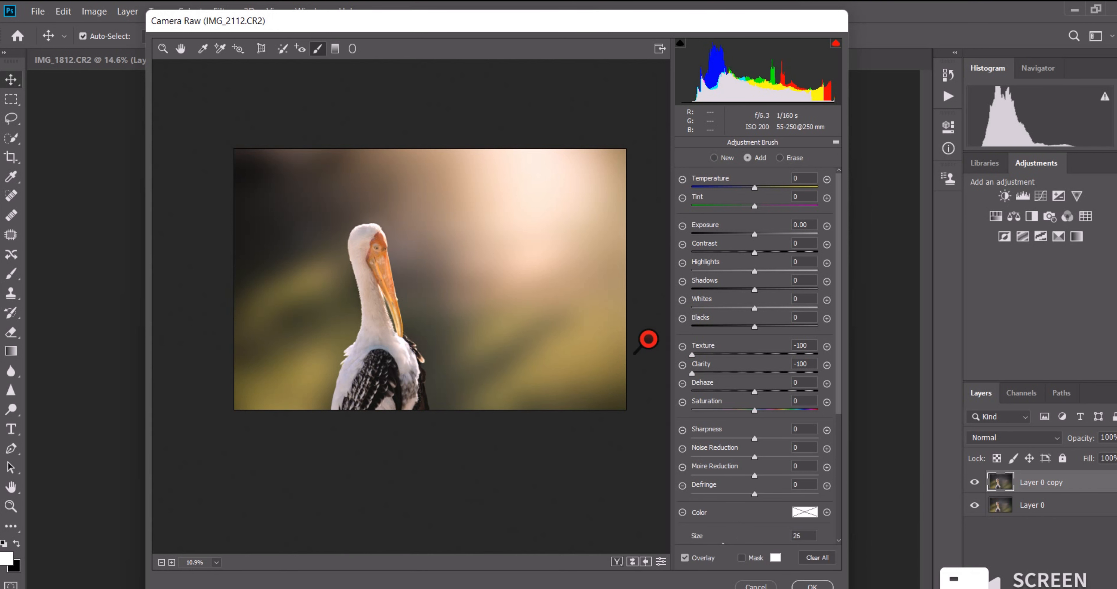
{"action": "key", "text": "Return"}
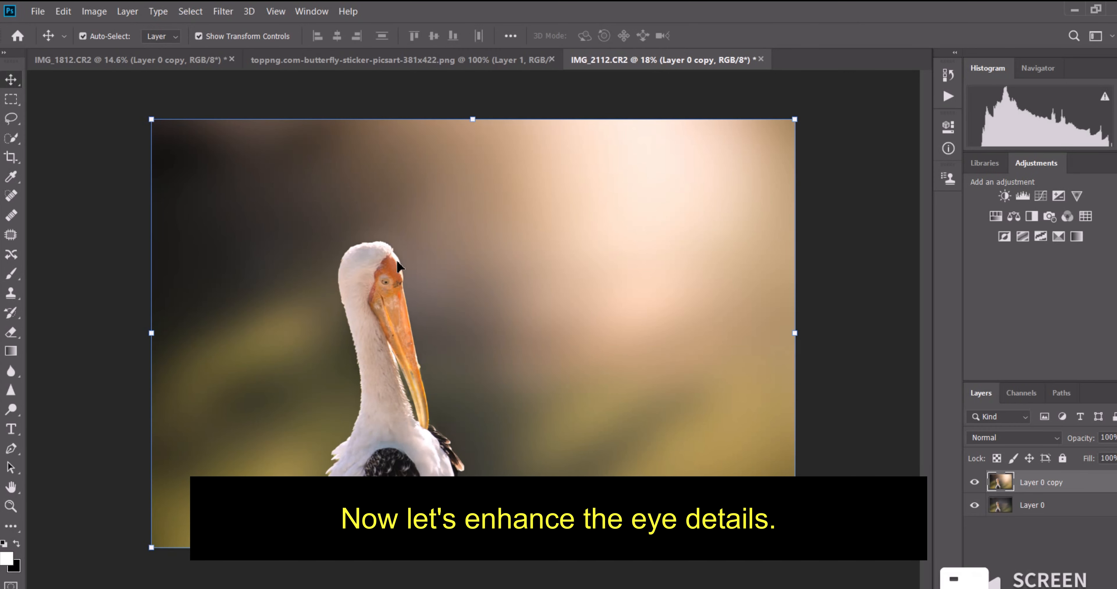
Step: In Camera Raw, set the post-crop vignetting amount to +16 and draw a Radial Filter with reset settings around the bird's eye
{"action": "key", "text": "z"}
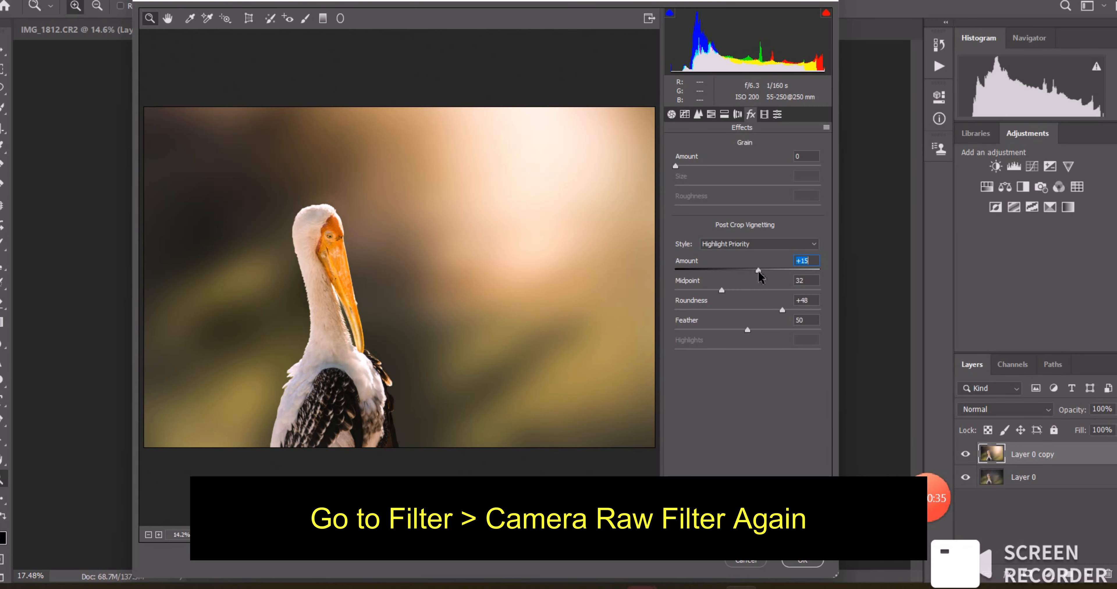
{"action": "left_click_drag", "start_coordinate": [759, 271], "coordinate": [759, 272]}
{"action": "left_click_drag", "start_coordinate": [328, 245], "coordinate": [398, 295]}
{"action": "left_click", "coordinate": [340, 19]}
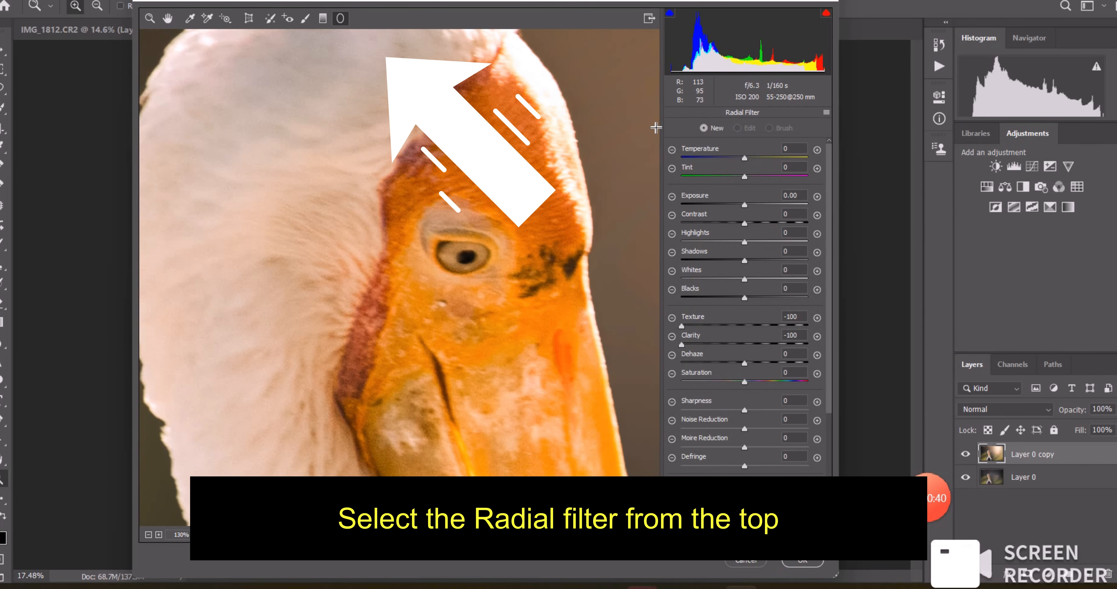
{"action": "left_click", "coordinate": [826, 113]}
{"action": "left_click", "coordinate": [871, 146]}
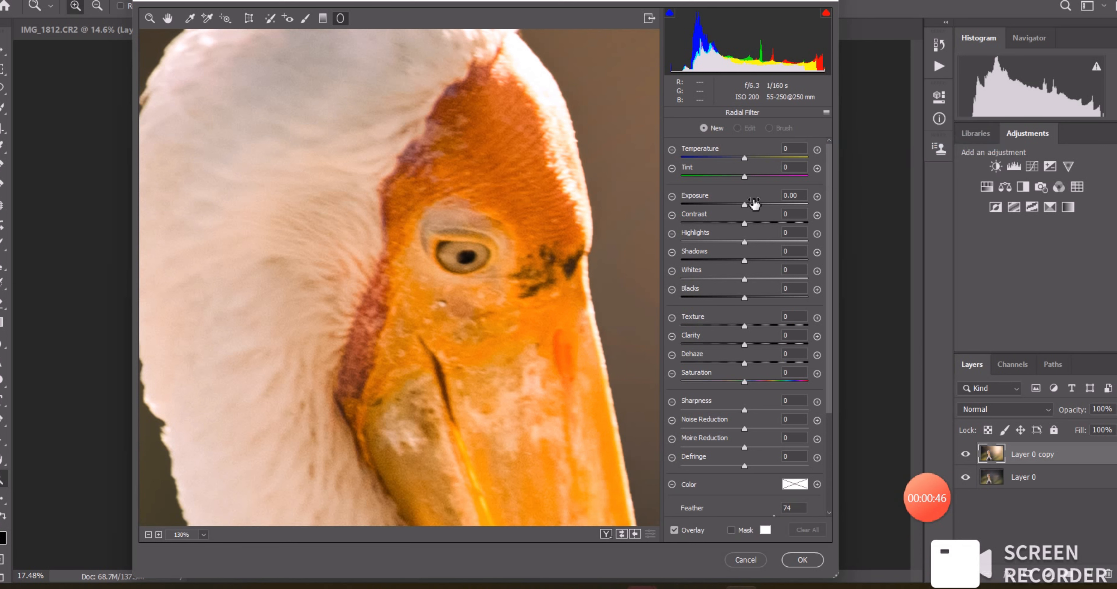
{"action": "left_click_drag", "start_coordinate": [456, 247], "coordinate": [480, 269]}
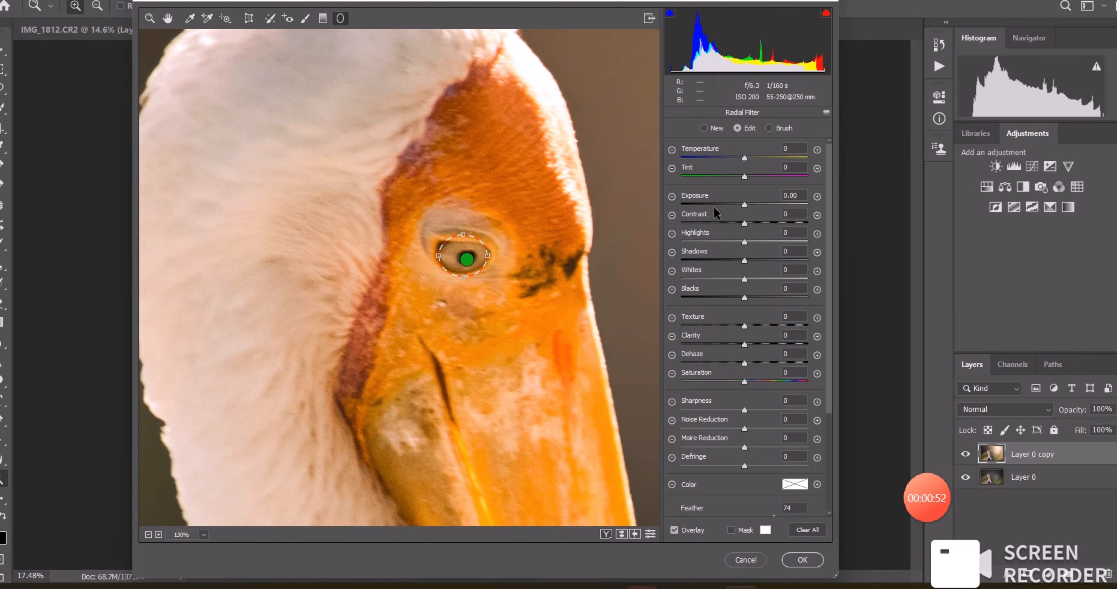
Step: Set the eye's radial filter to Exposure +0.65, Contrast +32, Shadows -12, Clarity +21 and Dehaze +8
{"action": "left_click_drag", "start_coordinate": [751, 207], "coordinate": [757, 210]}
{"action": "left_click", "coordinate": [765, 223]}
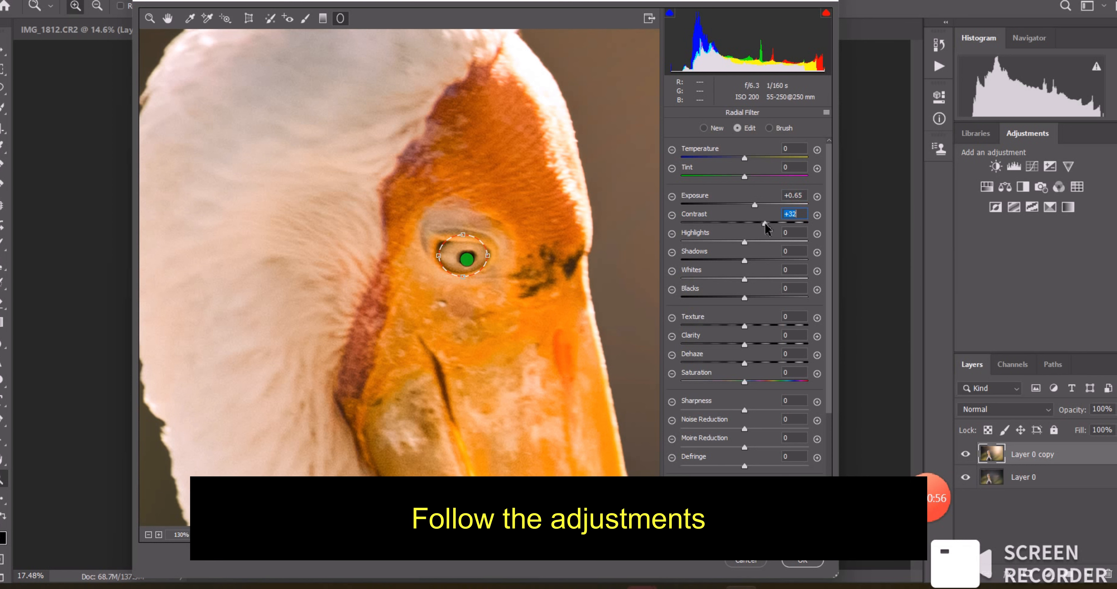
{"action": "left_click_drag", "start_coordinate": [746, 262], "coordinate": [737, 262]}
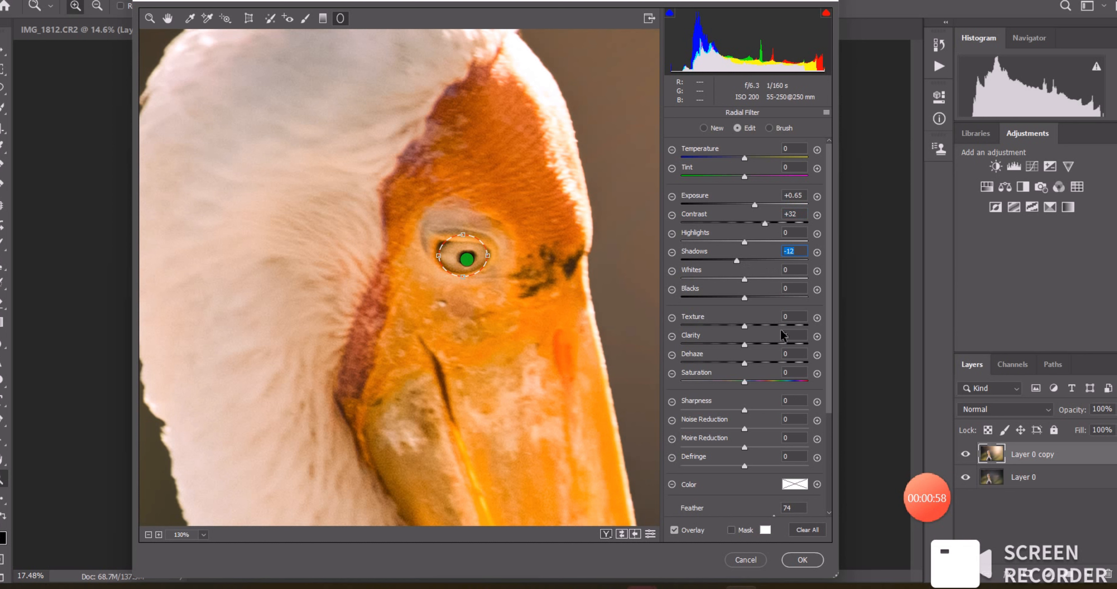
{"action": "left_click", "coordinate": [773, 362]}
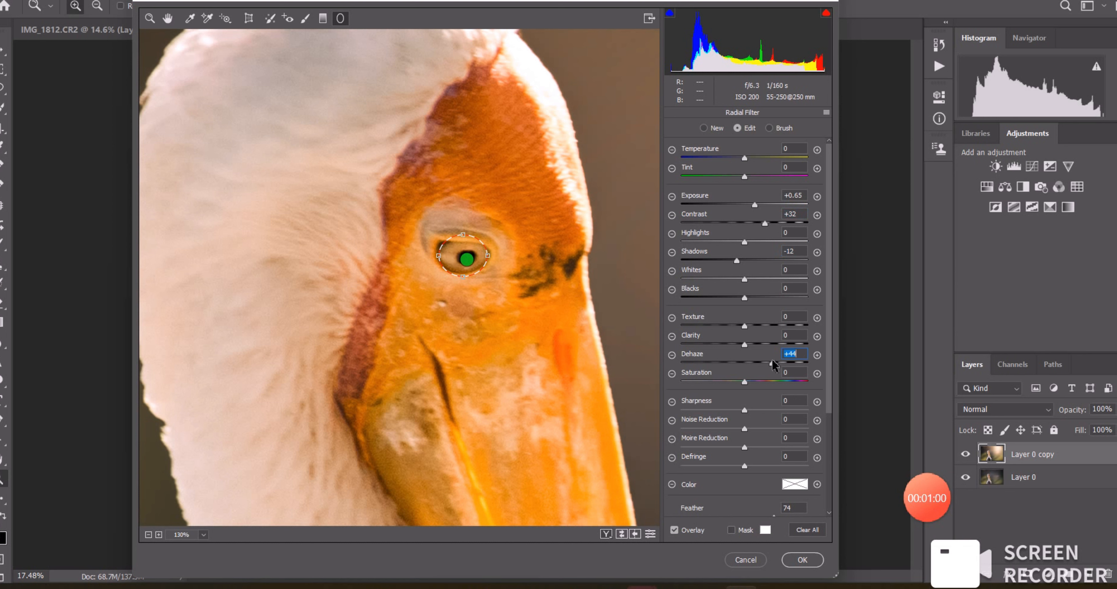
{"action": "mouse_move", "coordinate": [759, 365]}
{"action": "left_mouse_down"}
{"action": "mouse_move", "coordinate": [728, 364]}
{"action": "mouse_move", "coordinate": [751, 364]}
{"action": "left_mouse_up"}
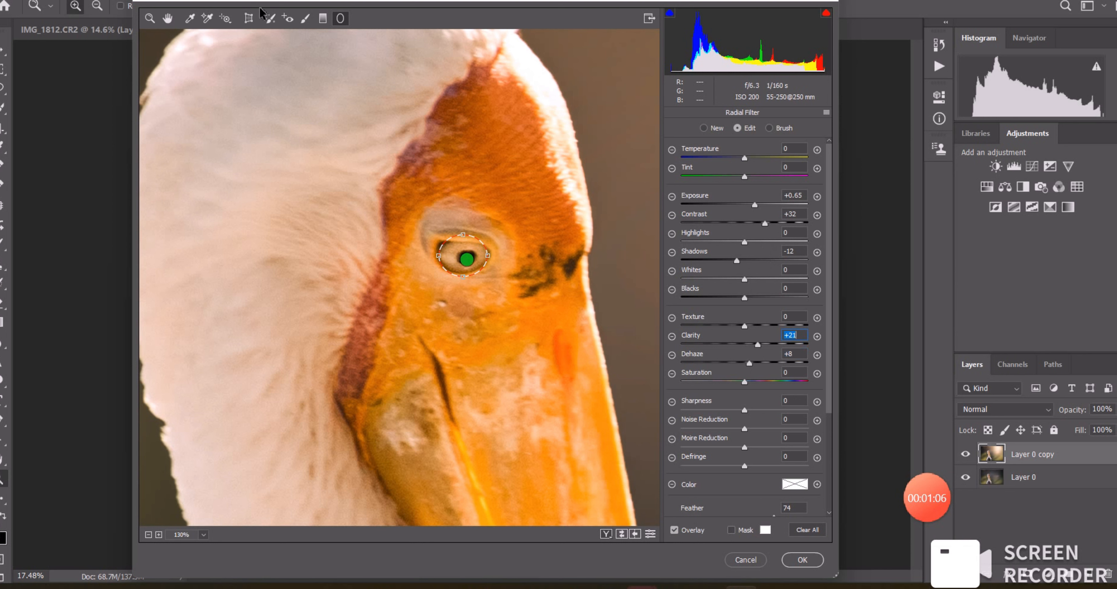
Step: Reselect the radial filter on the bird's eye and set its Temperature to +27
{"action": "left_click", "coordinate": [148, 22]}
{"action": "right_click", "coordinate": [275, 140]}
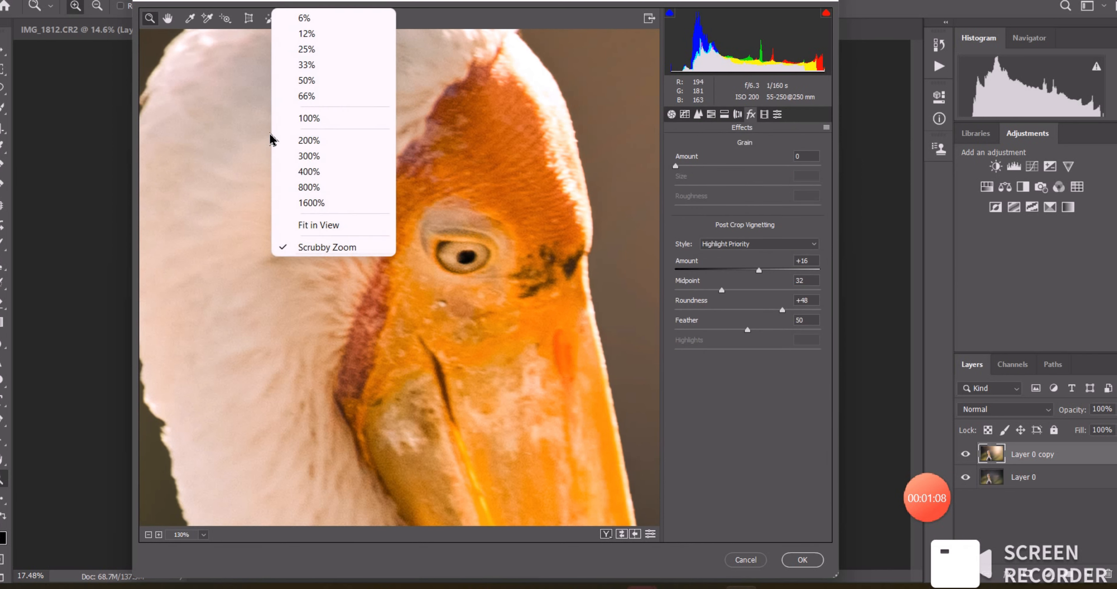
{"action": "left_click", "coordinate": [329, 225]}
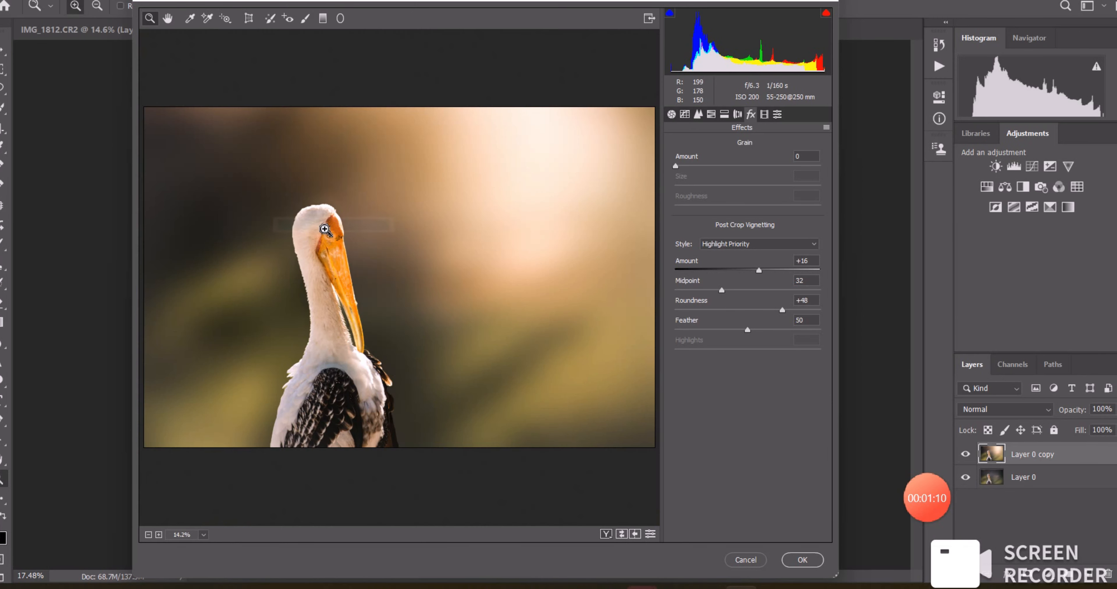
{"action": "left_click", "coordinate": [334, 237]}
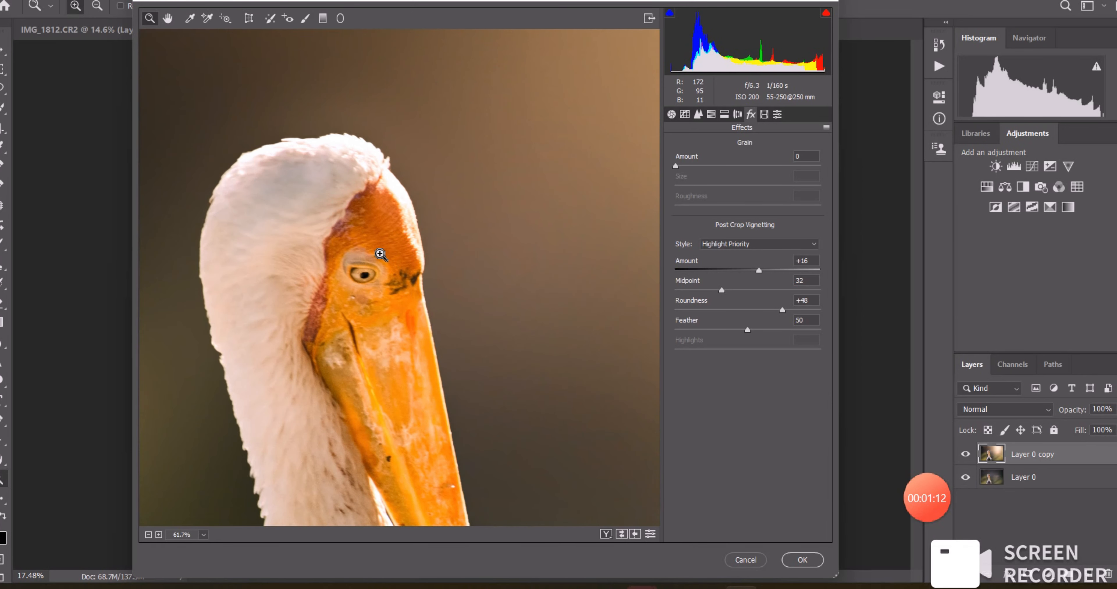
{"action": "left_click", "coordinate": [340, 19]}
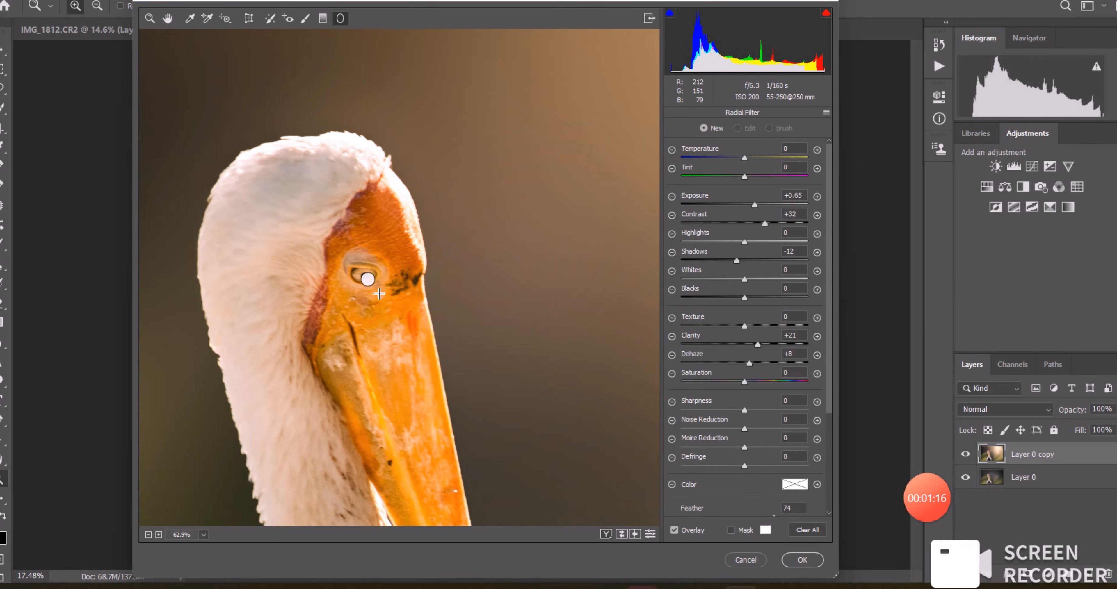
{"action": "left_click_drag", "start_coordinate": [364, 276], "coordinate": [375, 290]}
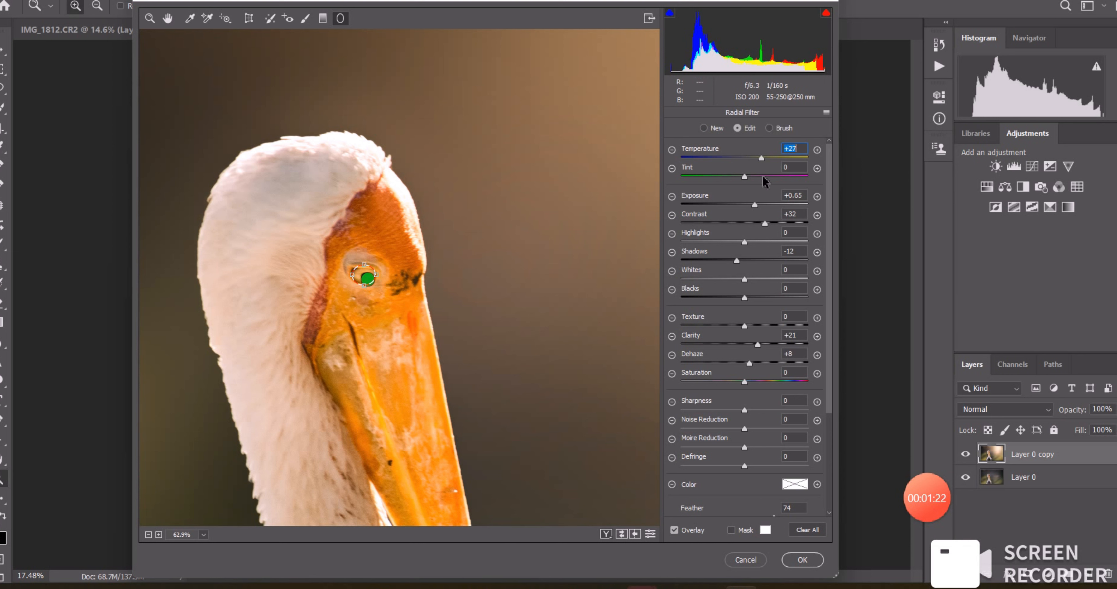
Step: Set the eye's radial filter to Exposure +1.40 and Blacks -37, and leave the filter
{"action": "left_click", "coordinate": [767, 203]}
{"action": "left_click", "coordinate": [728, 299]}
{"action": "left_click", "coordinate": [149, 18]}
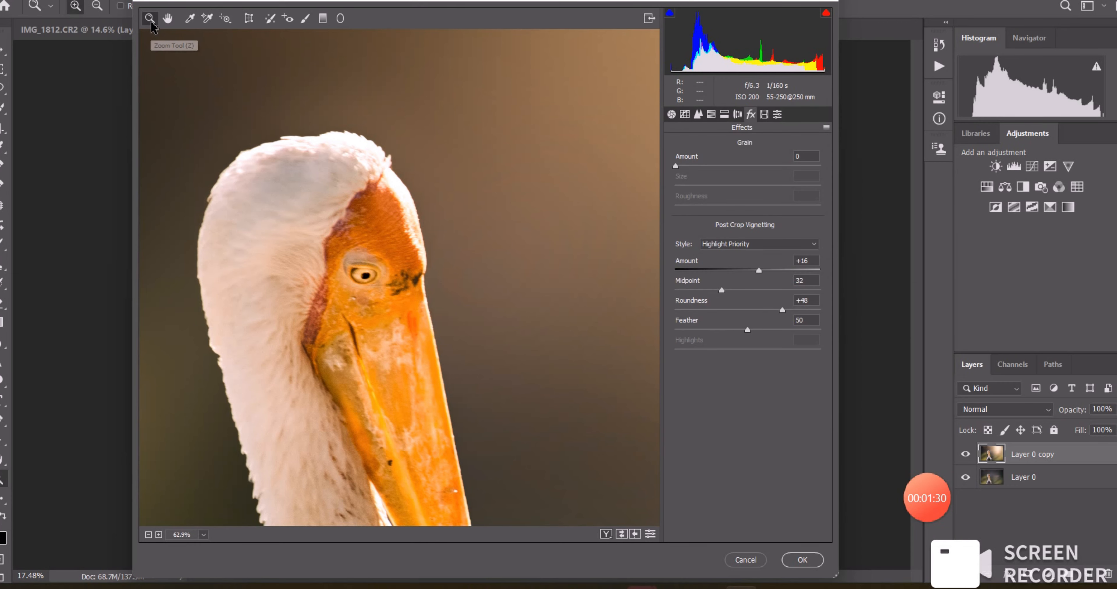
Step: Add a Graduated Filter from the photo's left edge to the bird's neck and set its Exposure to -0.30
{"action": "left_click", "coordinate": [350, 269]}
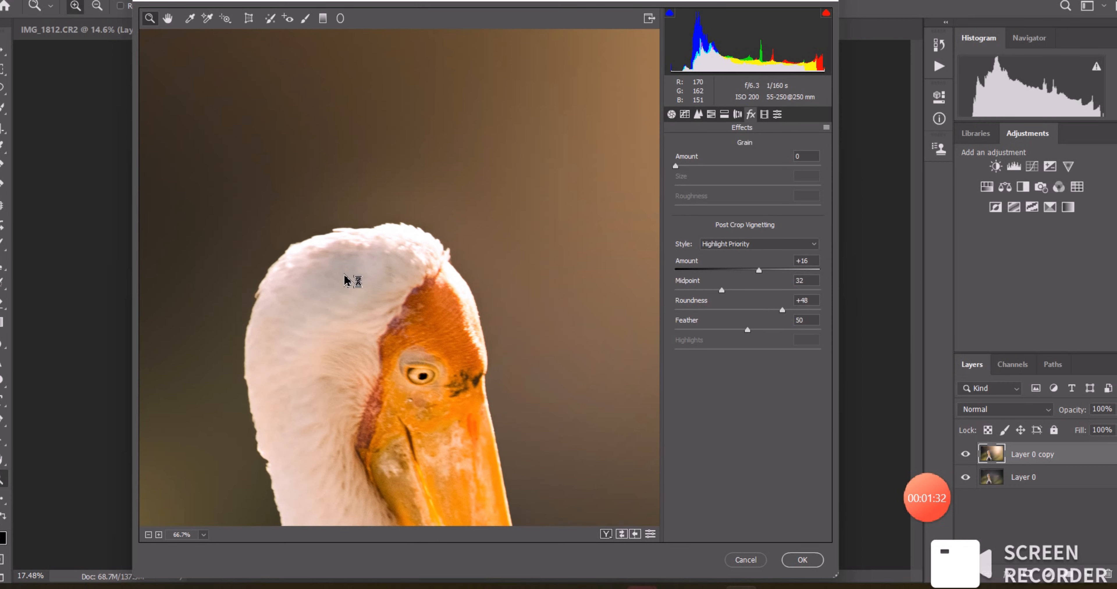
{"action": "right_click", "coordinate": [350, 280]}
{"action": "left_click", "coordinate": [378, 366]}
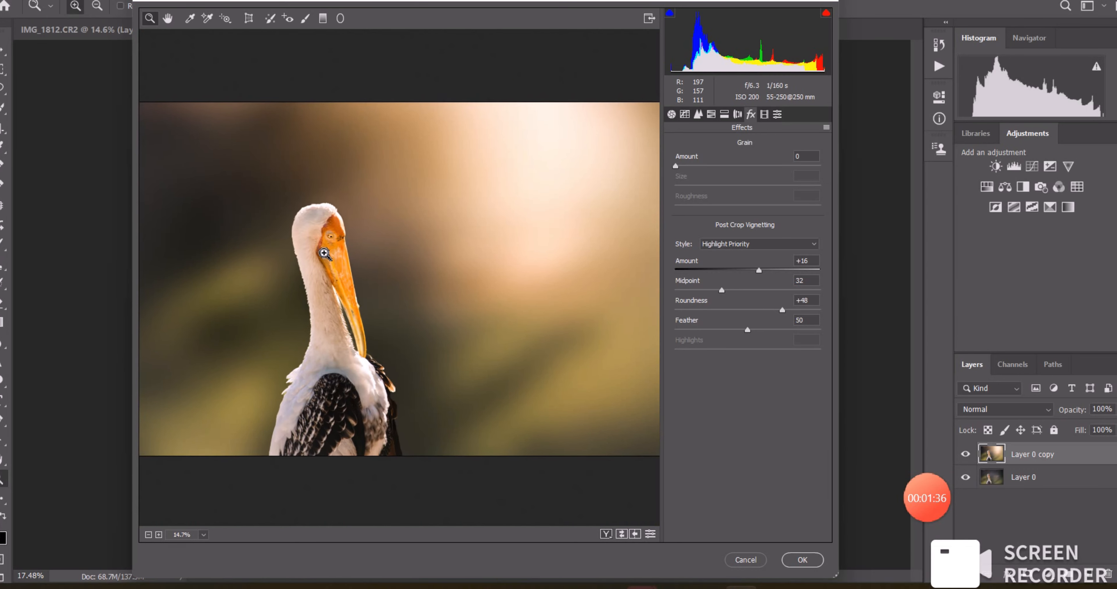
{"action": "left_click", "coordinate": [318, 250], "text": "alt"}
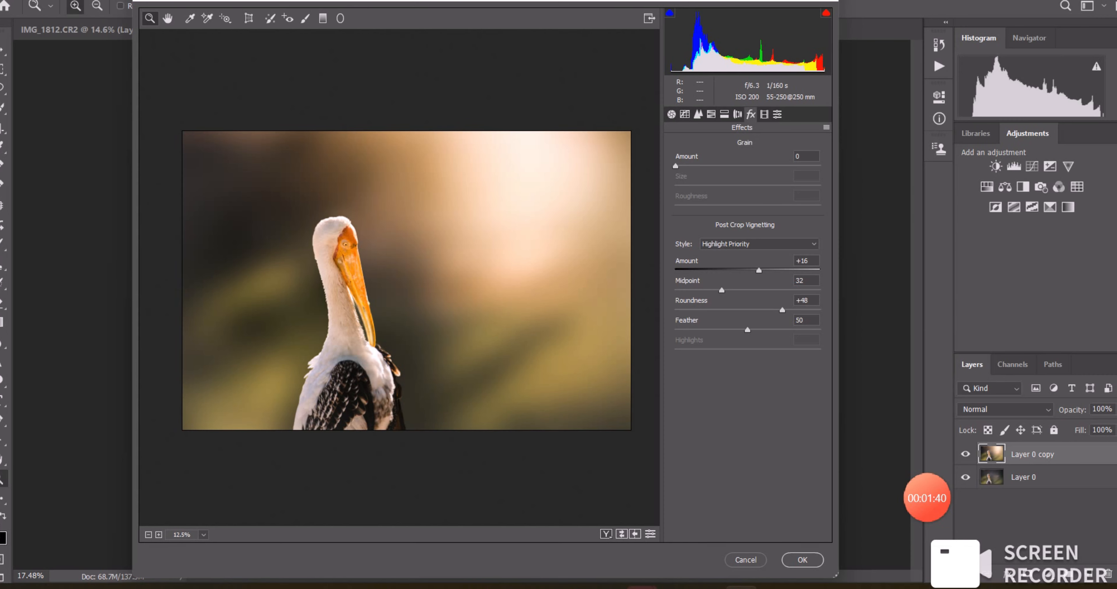
{"action": "left_click", "coordinate": [323, 18]}
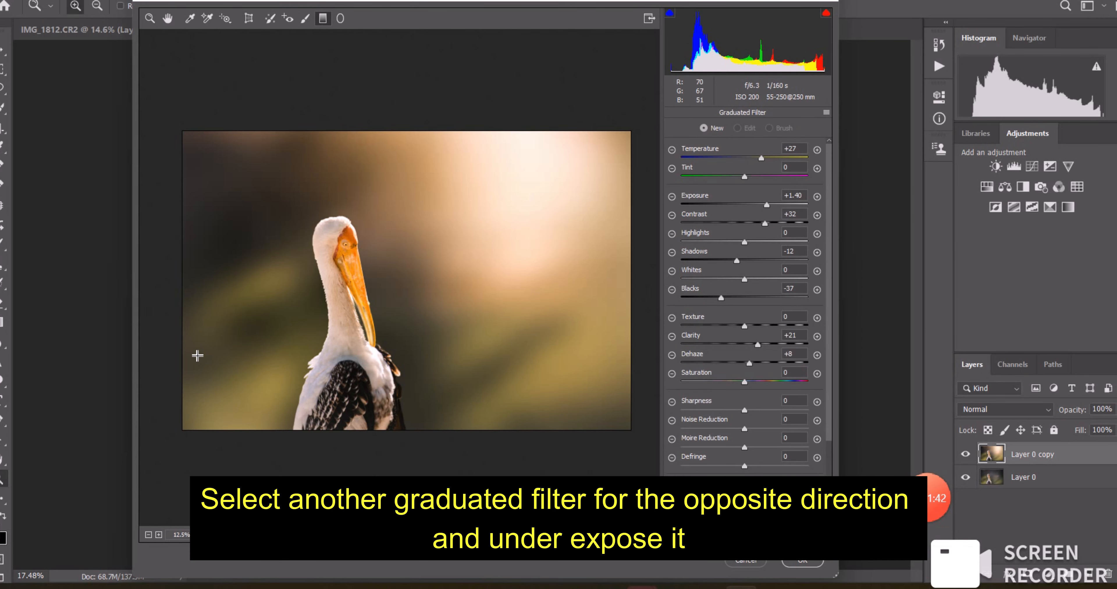
{"action": "left_click_drag", "start_coordinate": [197, 356], "coordinate": [338, 306]}
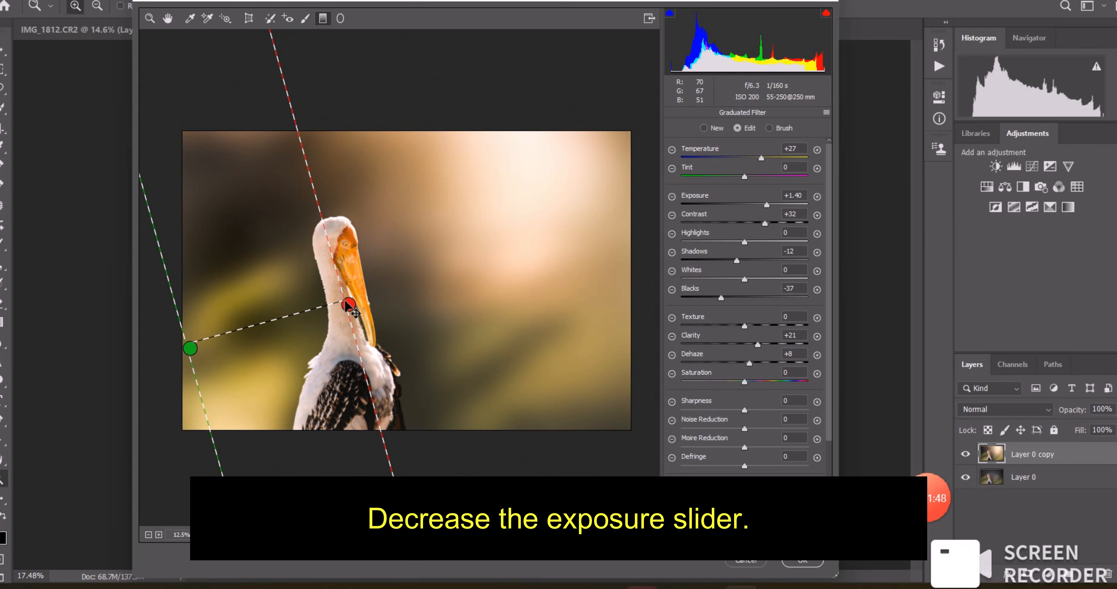
{"action": "left_click", "coordinate": [751, 204]}
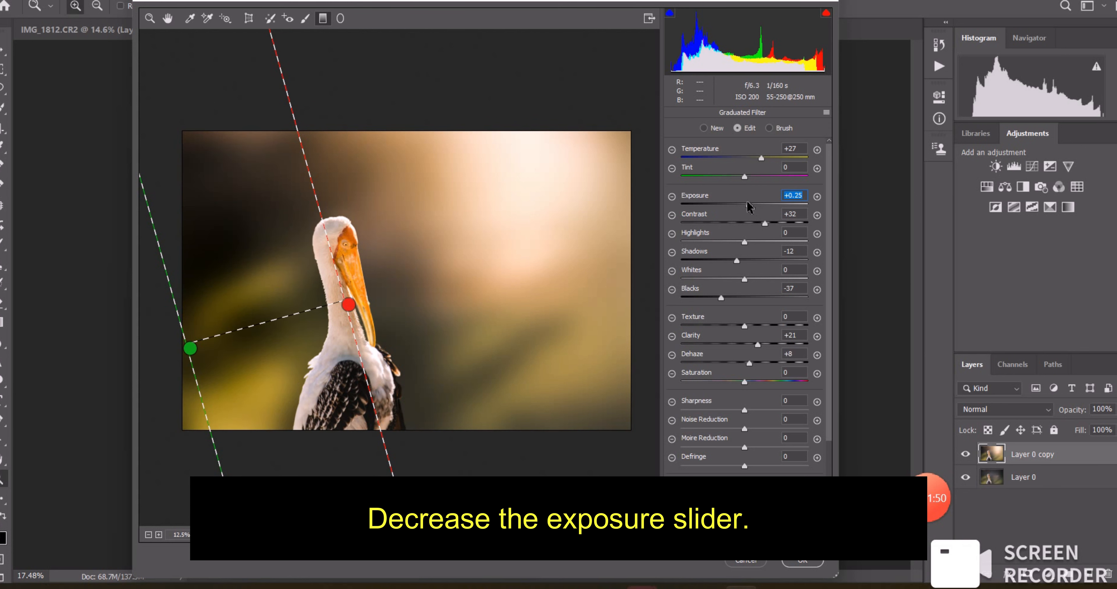
{"action": "left_click_drag", "start_coordinate": [747, 203], "coordinate": [741, 206]}
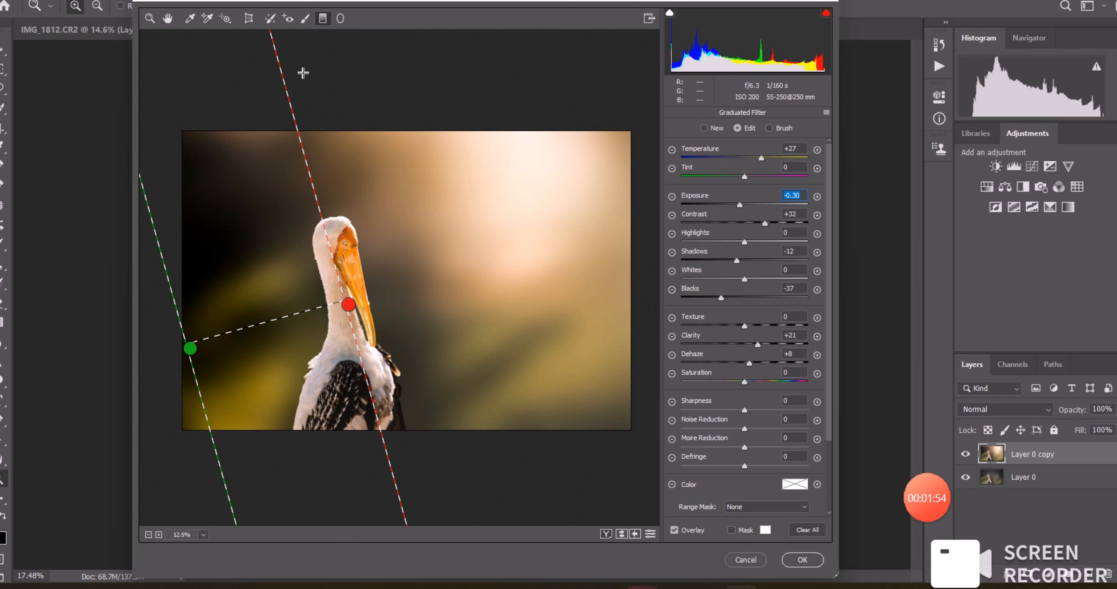
Step: Set the luminance noise reduction to 13 and apply the Camera Raw edits
{"action": "left_click", "coordinate": [150, 18]}
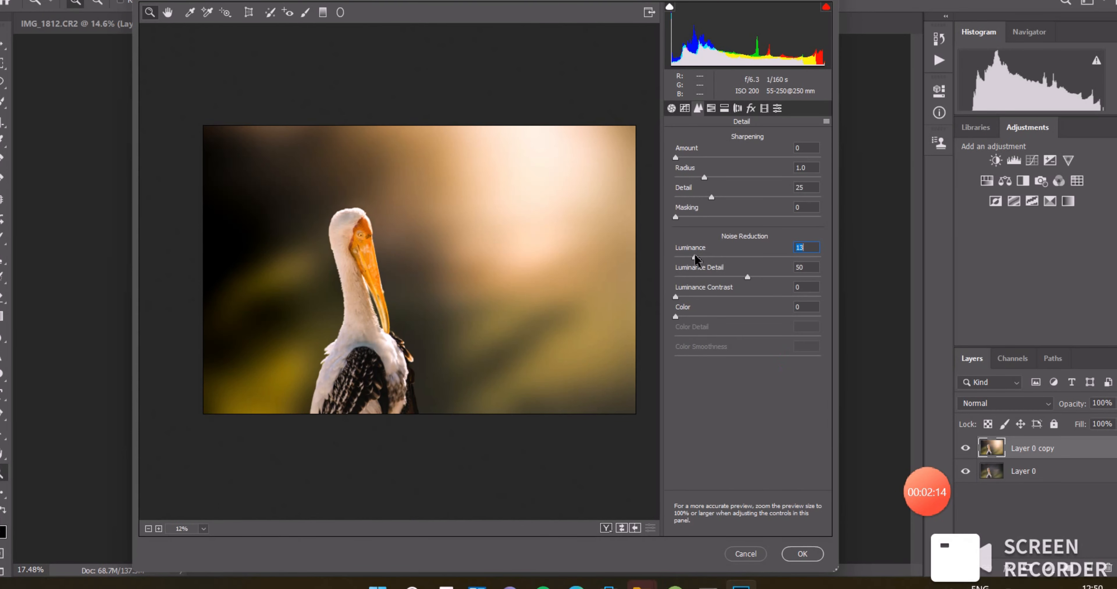
{"action": "scroll", "coordinate": [371, 271], "scroll_direction": "up", "scroll_amount": 4}
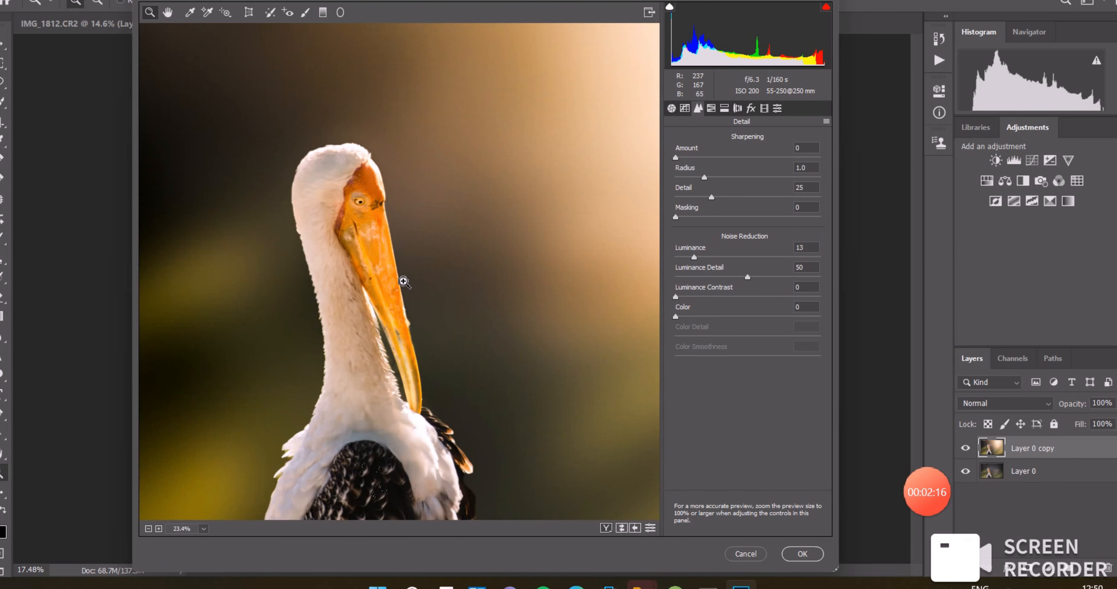
{"action": "scroll", "coordinate": [377, 277], "scroll_direction": "down", "scroll_amount": 3}
{"action": "scroll", "coordinate": [378, 280], "scroll_direction": "down", "scroll_amount": 2}
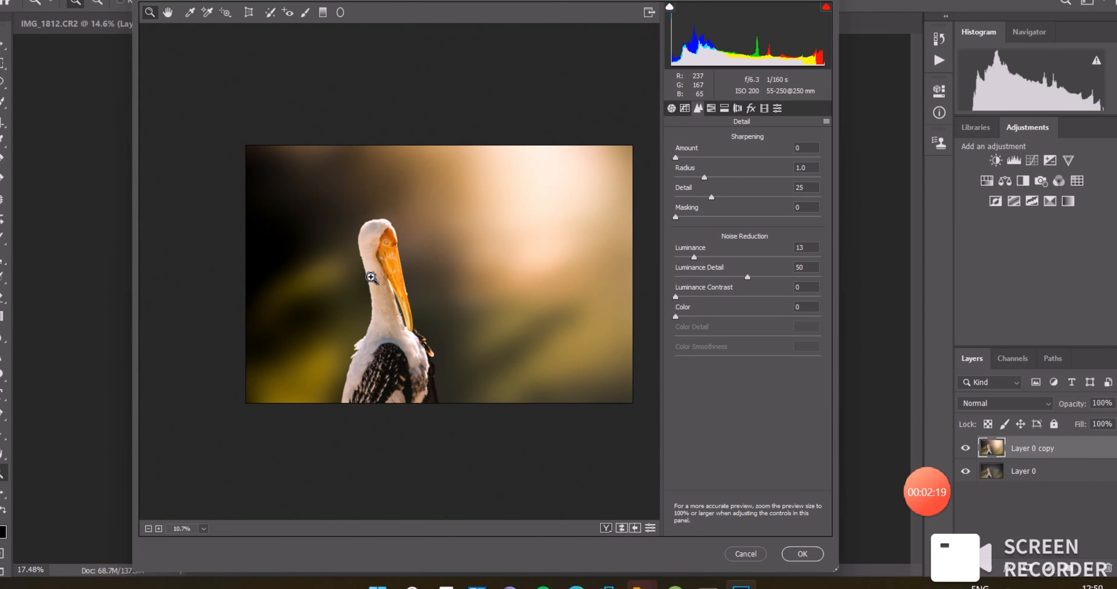
{"action": "left_click", "coordinate": [786, 557]}
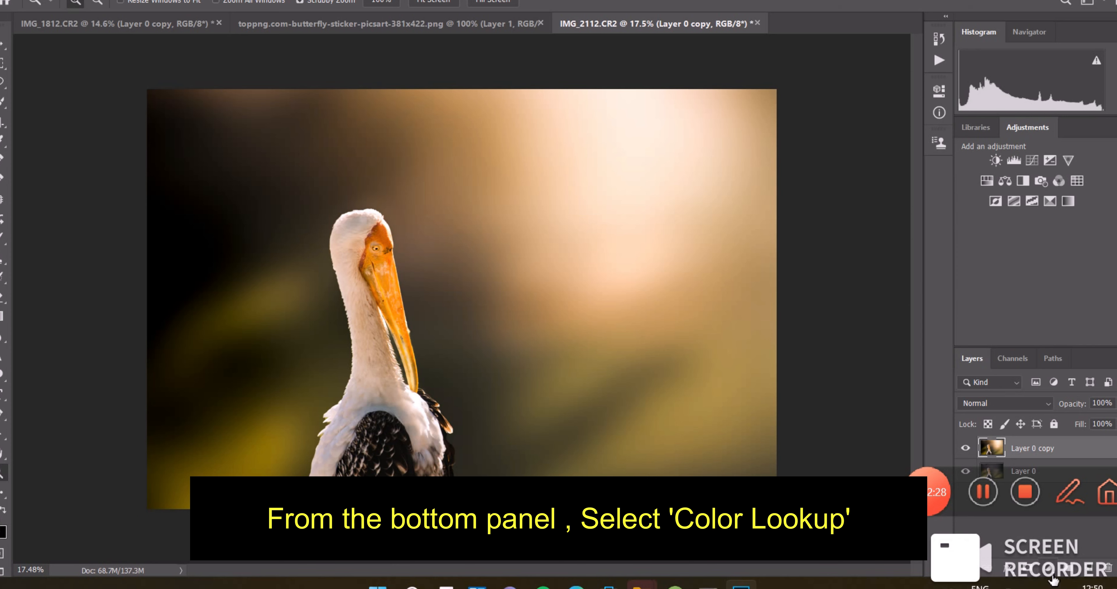
Step: Add a Color Lookup adjustment layer above Layer 0 copy using the EdgyAmber.3DL LUT
{"action": "left_click", "coordinate": [1053, 575]}
{"action": "left_click", "coordinate": [1049, 488]}
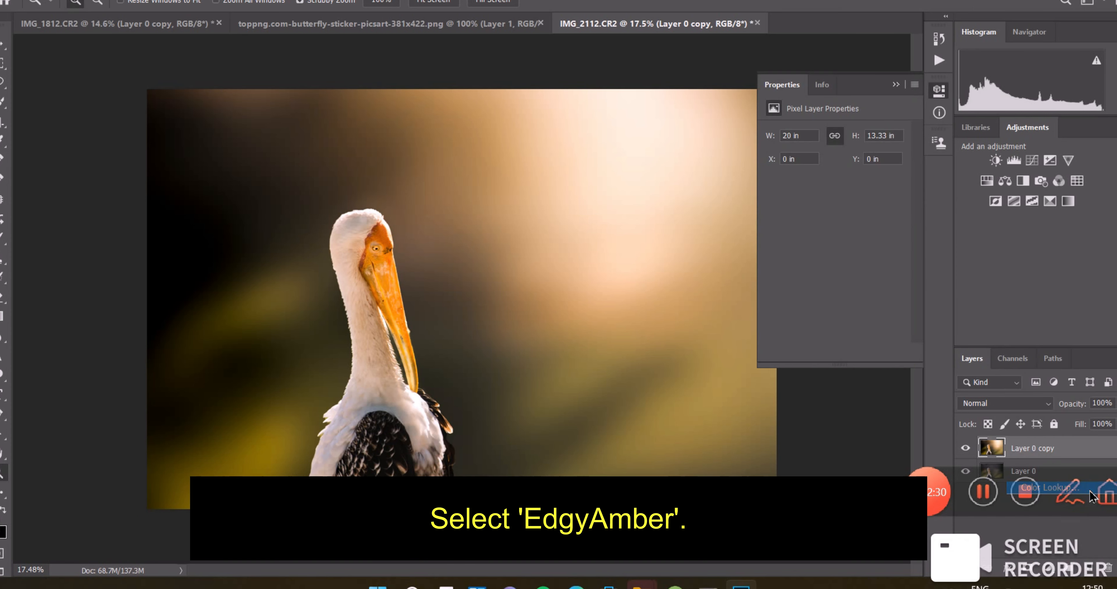
{"action": "left_click", "coordinate": [861, 135]}
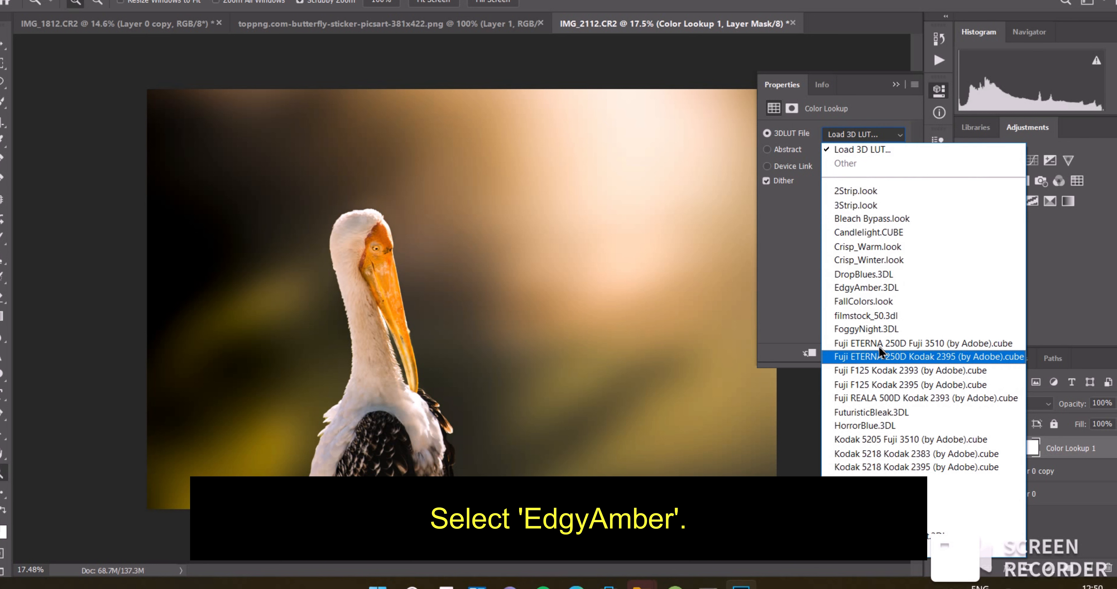
{"action": "left_click", "coordinate": [884, 289]}
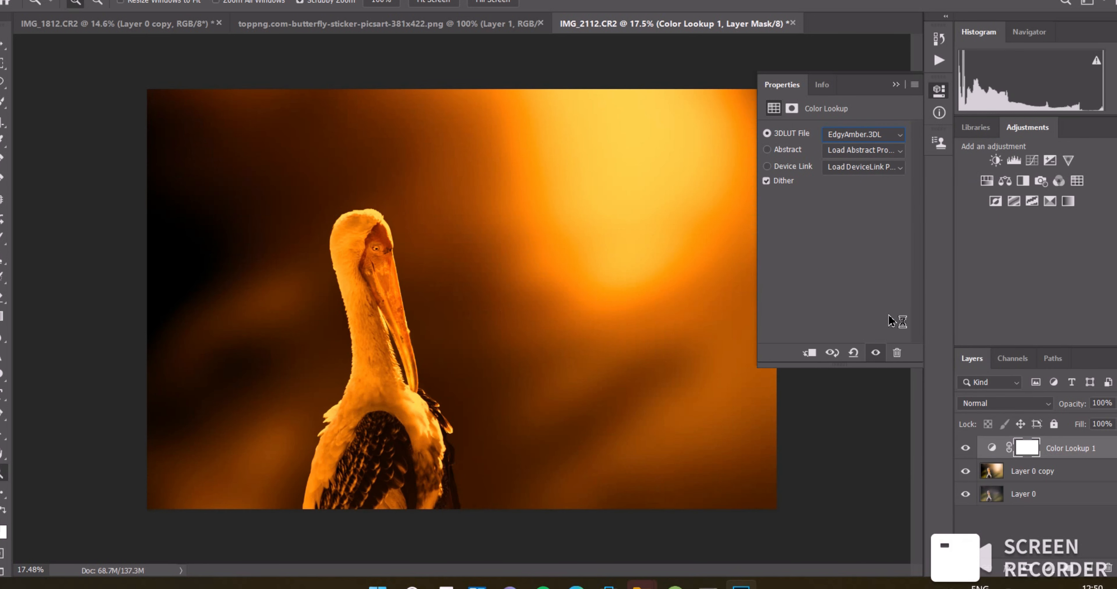
Step: Set the Color Lookup layer's opacity to 40% and its fill to 47%
{"action": "left_click", "coordinate": [1114, 403]}
{"action": "left_click_drag", "start_coordinate": [1097, 425], "coordinate": [1083, 421]}
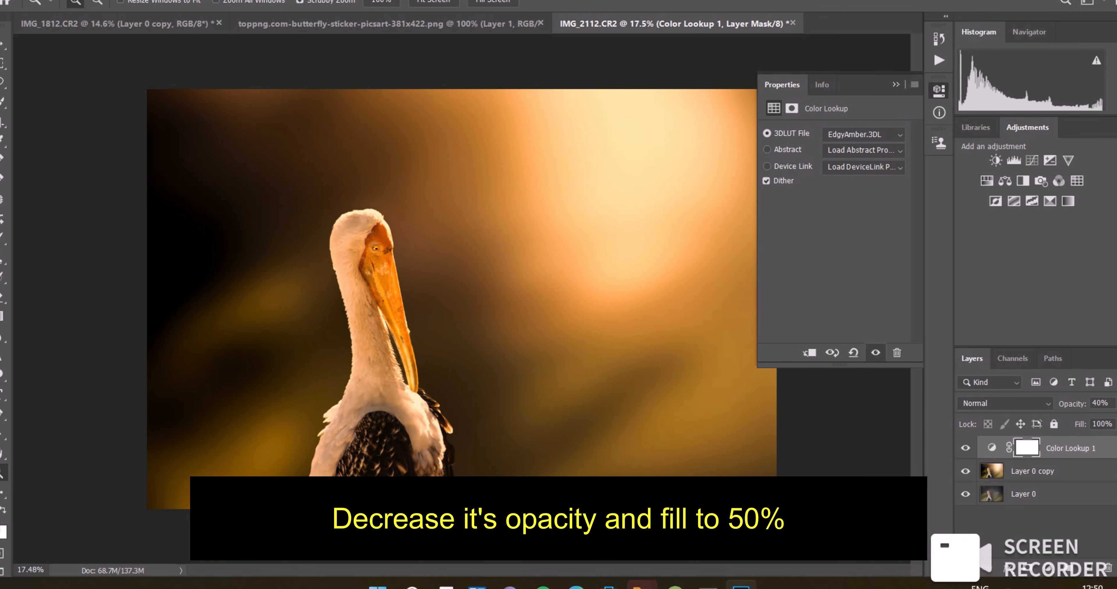
{"action": "left_click", "coordinate": [1114, 424]}
{"action": "left_click_drag", "start_coordinate": [1107, 442], "coordinate": [1089, 443]}
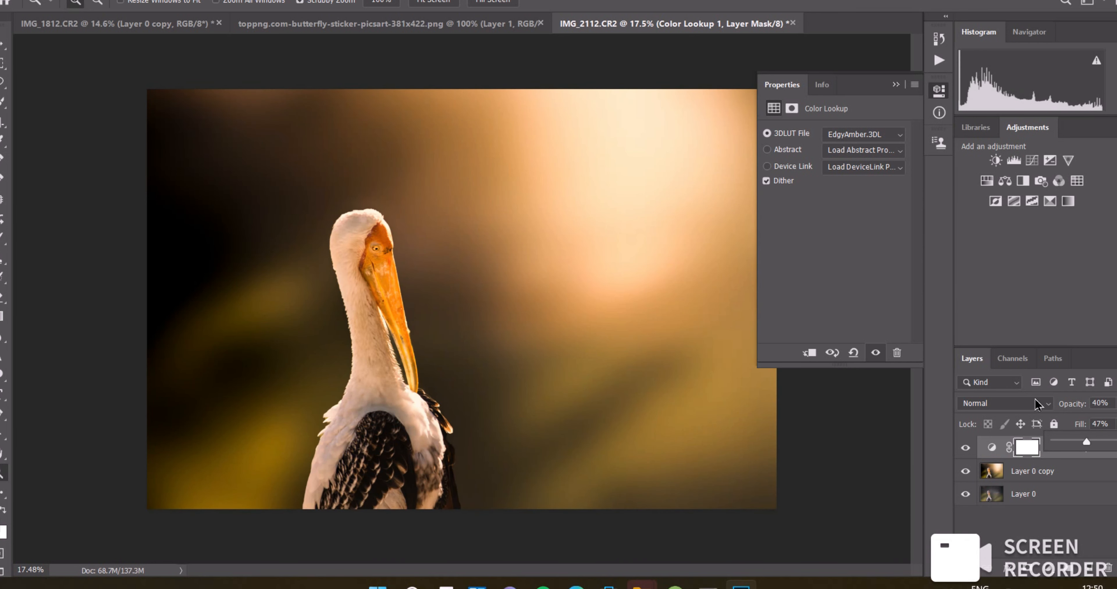
Step: Select the bird on Layer 0 copy with the Quick Selection tool's Select Subject command
{"action": "left_click", "coordinate": [997, 481]}
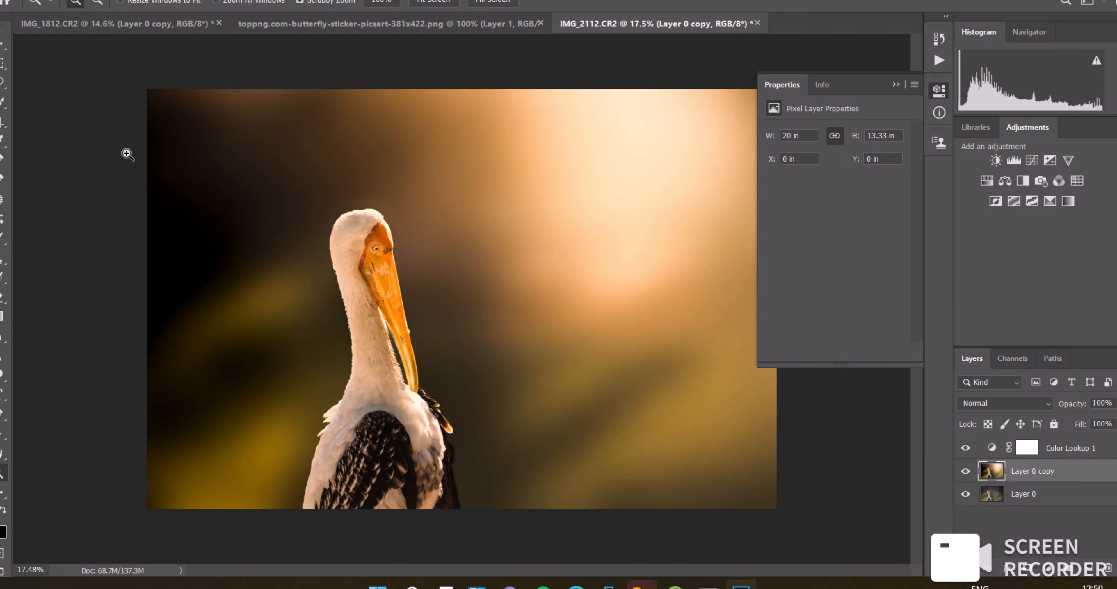
{"action": "left_click", "coordinate": [6, 106]}
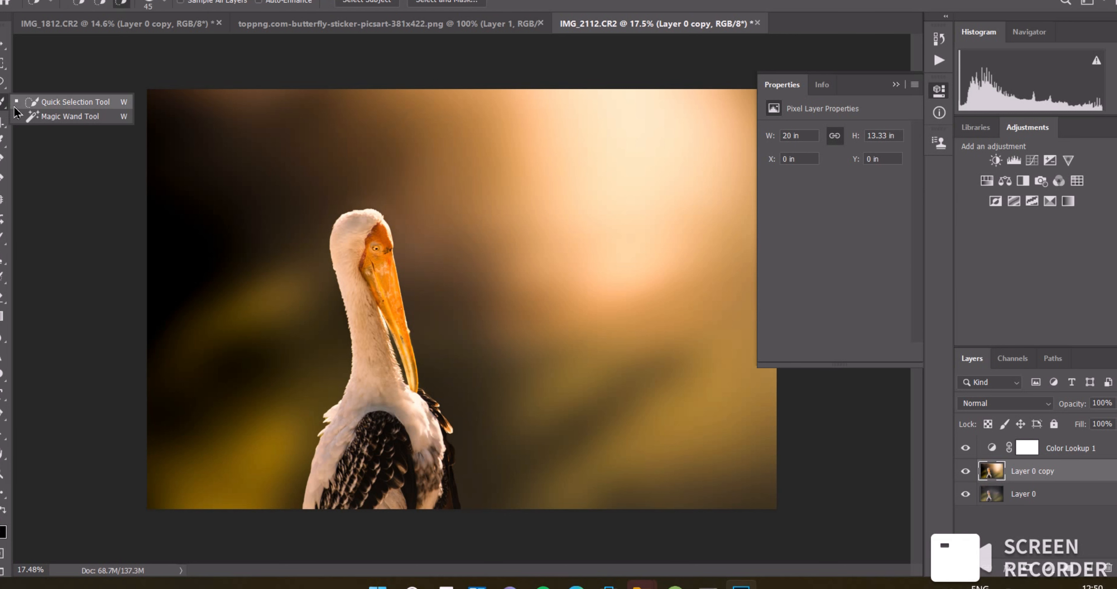
{"action": "left_click", "coordinate": [34, 105]}
{"action": "left_click", "coordinate": [366, 2]}
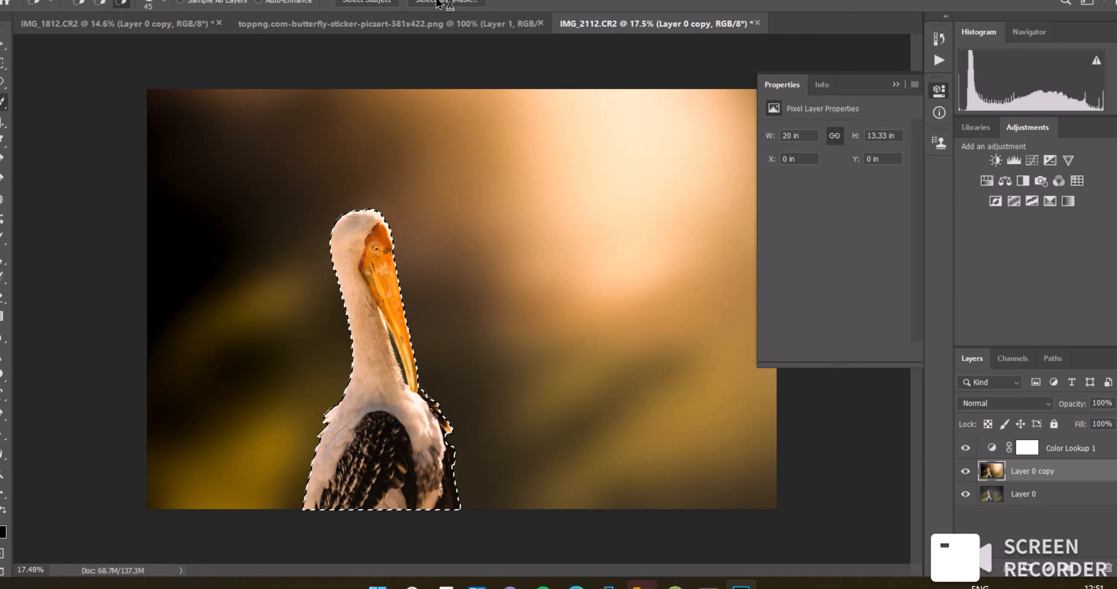
Step: Output the bird selection through Select and Mask as a New Layer with Layer Mask
{"action": "left_click", "coordinate": [436, 2]}
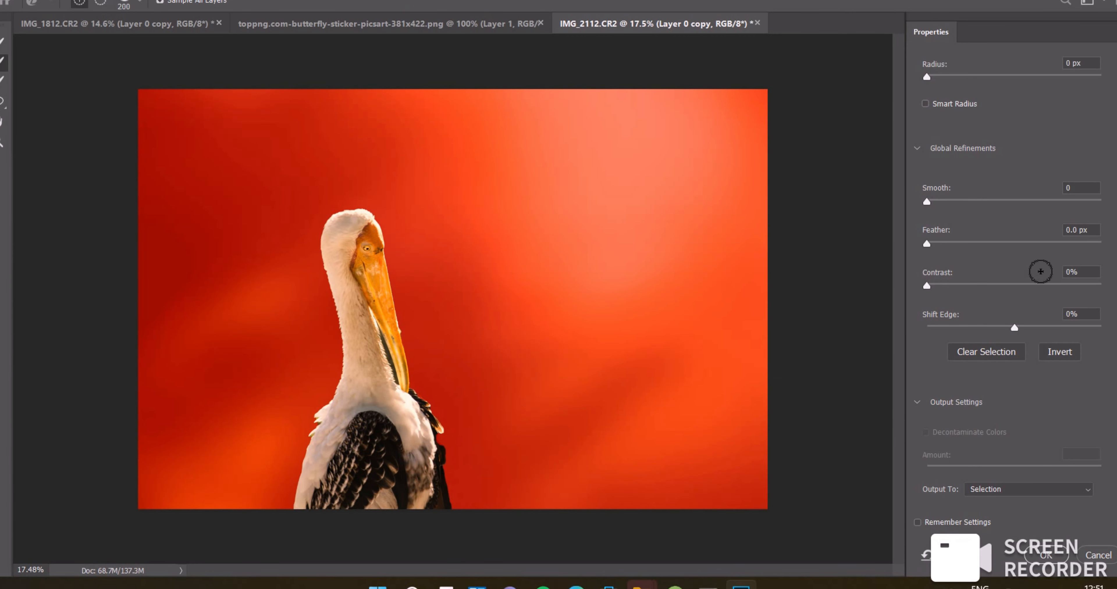
{"action": "left_click", "coordinate": [998, 499]}
{"action": "left_click", "coordinate": [993, 547]}
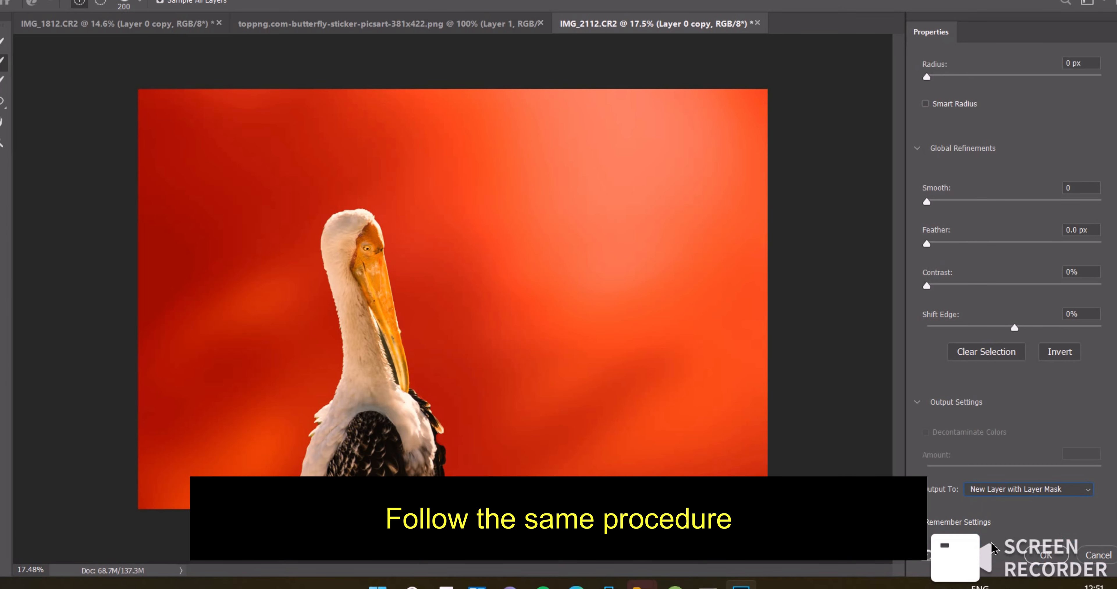
{"action": "left_click", "coordinate": [1036, 561]}
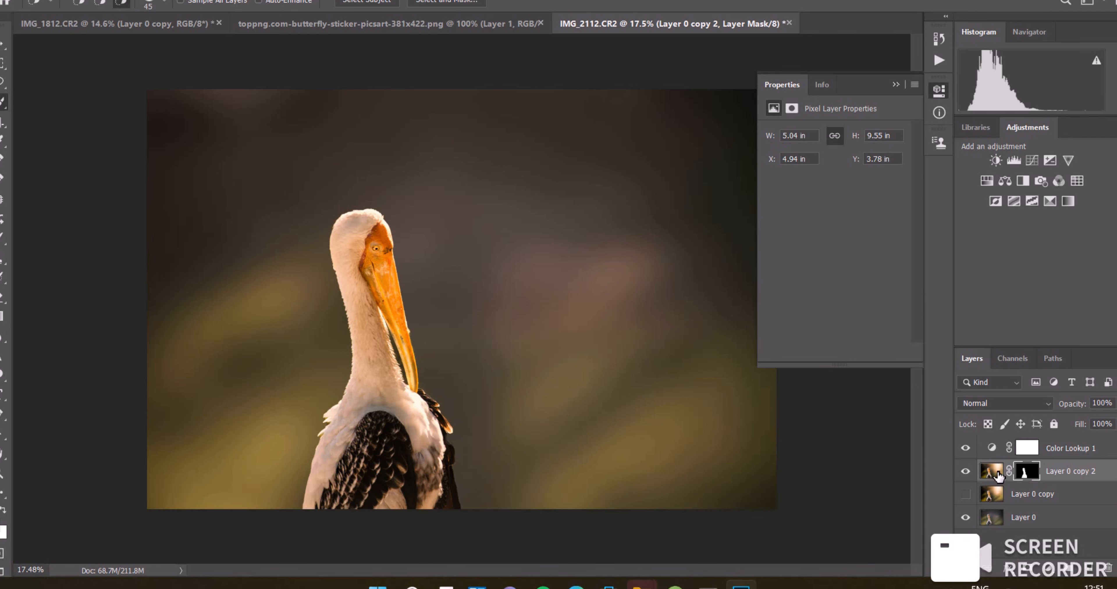
Step: Show Layer 0 copy again, and move the Color Lookup layer below the masked bird layer, clipped to Layer 0 copy
{"action": "left_click", "coordinate": [965, 494]}
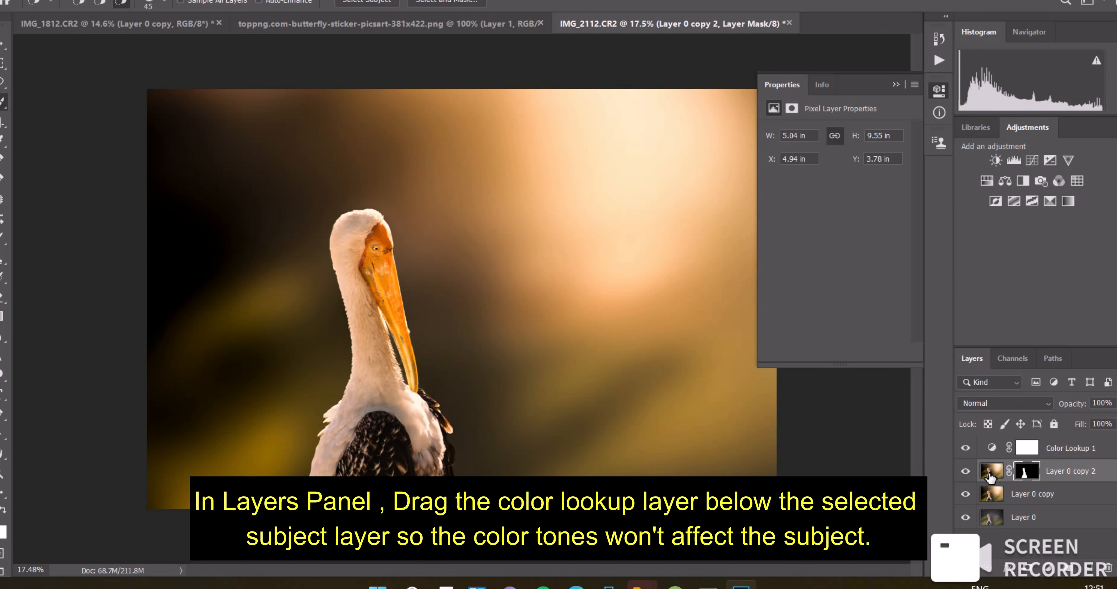
{"action": "left_click_drag", "start_coordinate": [1072, 454], "coordinate": [1078, 491]}
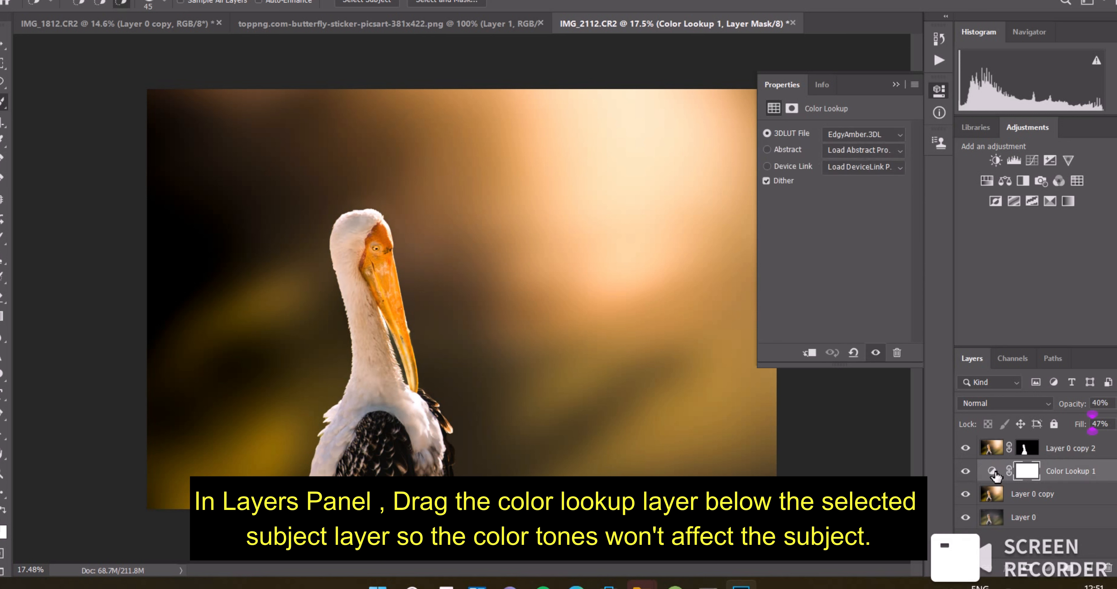
{"action": "left_click", "coordinate": [809, 353]}
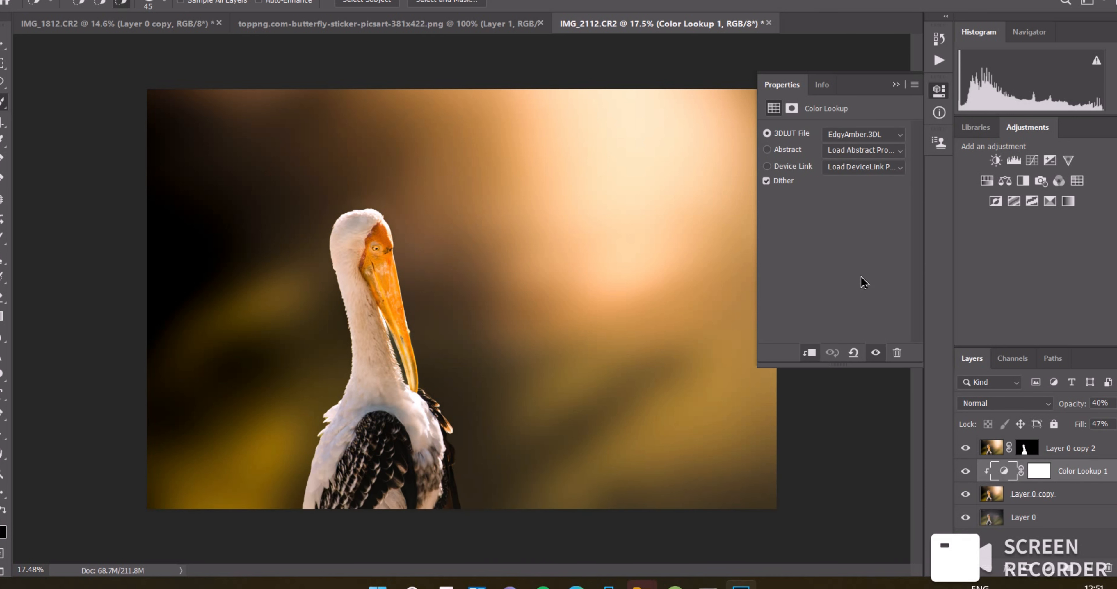
{"action": "left_click", "coordinate": [896, 86]}
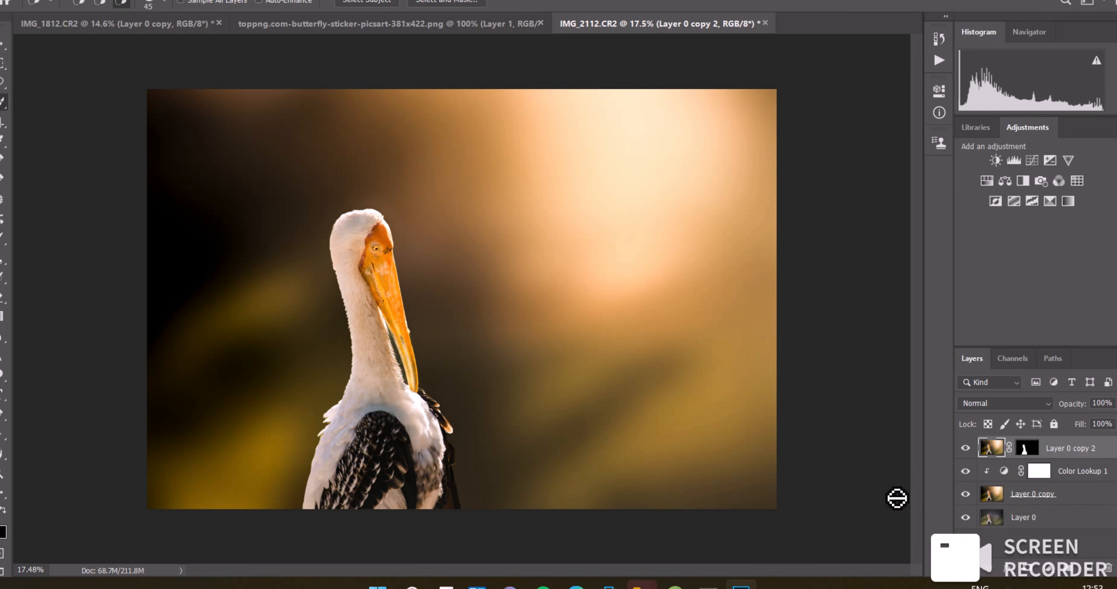
{"action": "right_click", "coordinate": [1006, 525]}
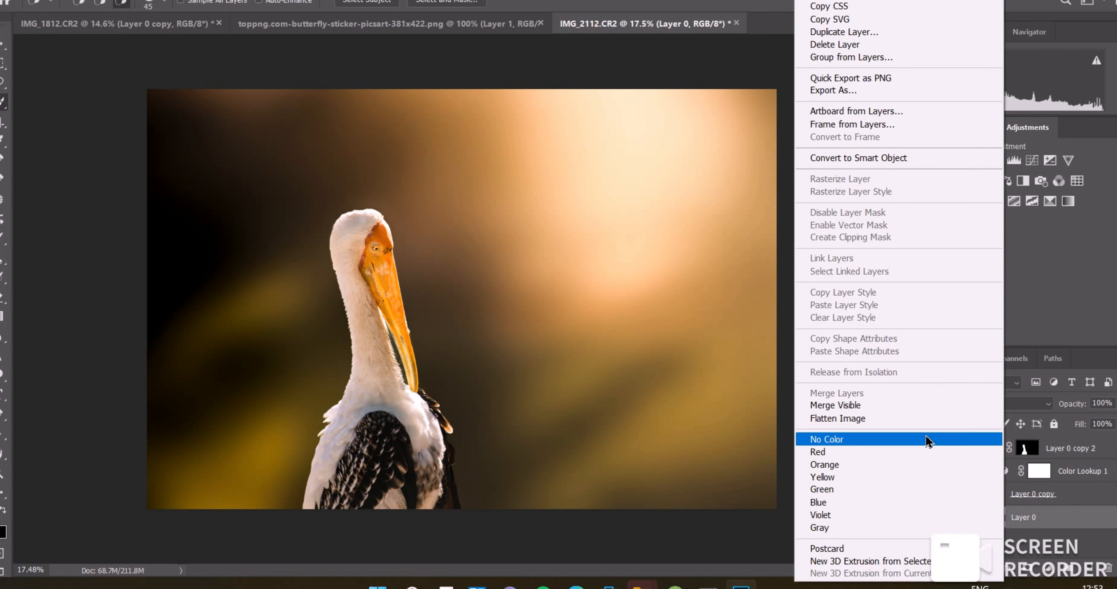
{"action": "left_click", "coordinate": [927, 419]}
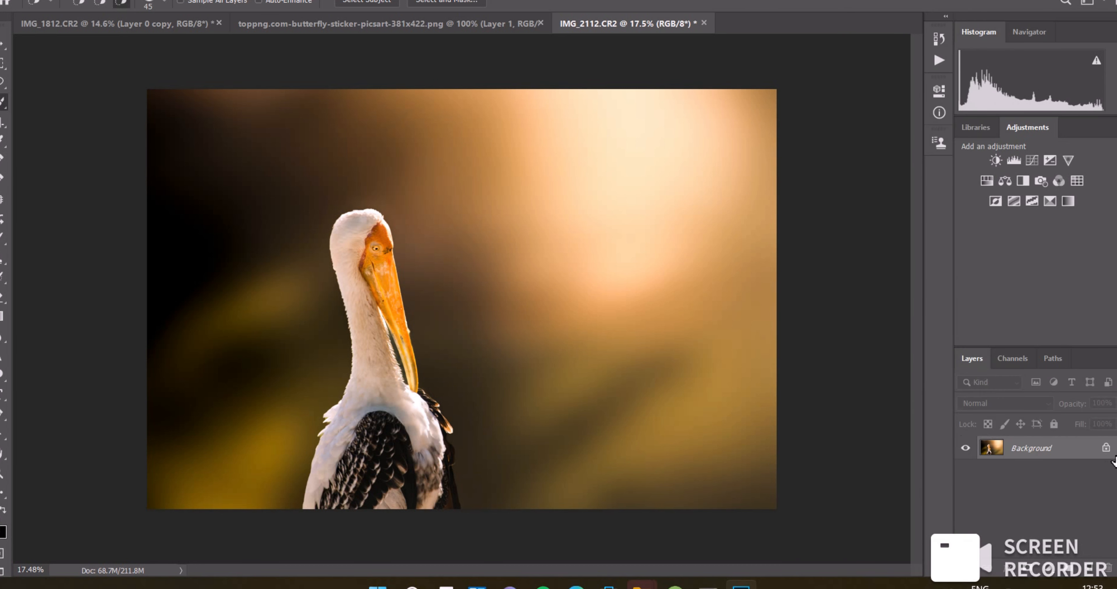
{"action": "key", "text": "ctrl+j"}
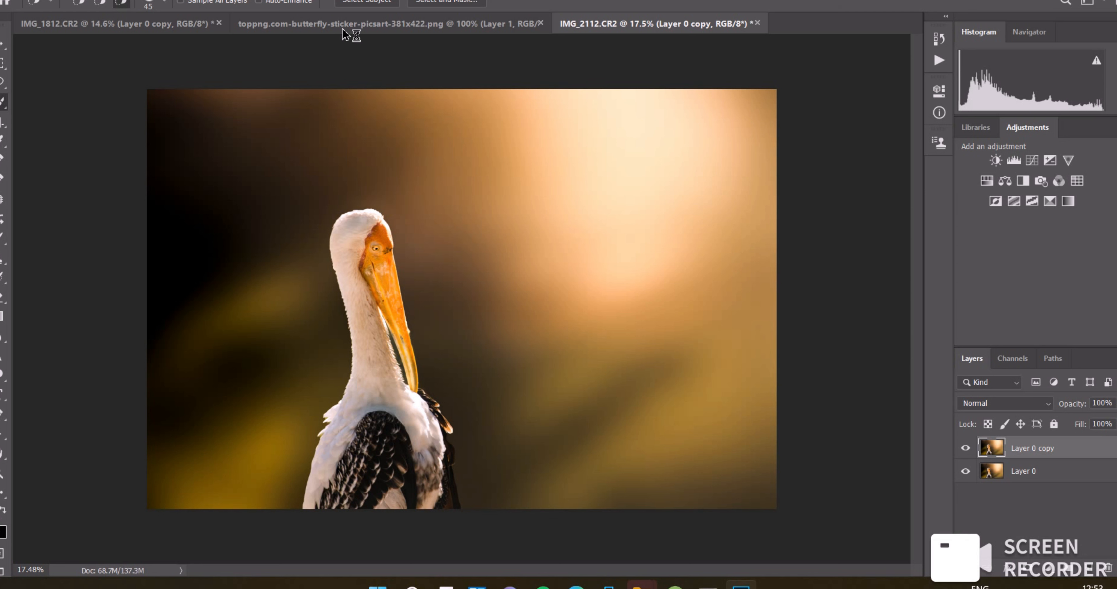
{"action": "key", "text": "ctrl+z"}
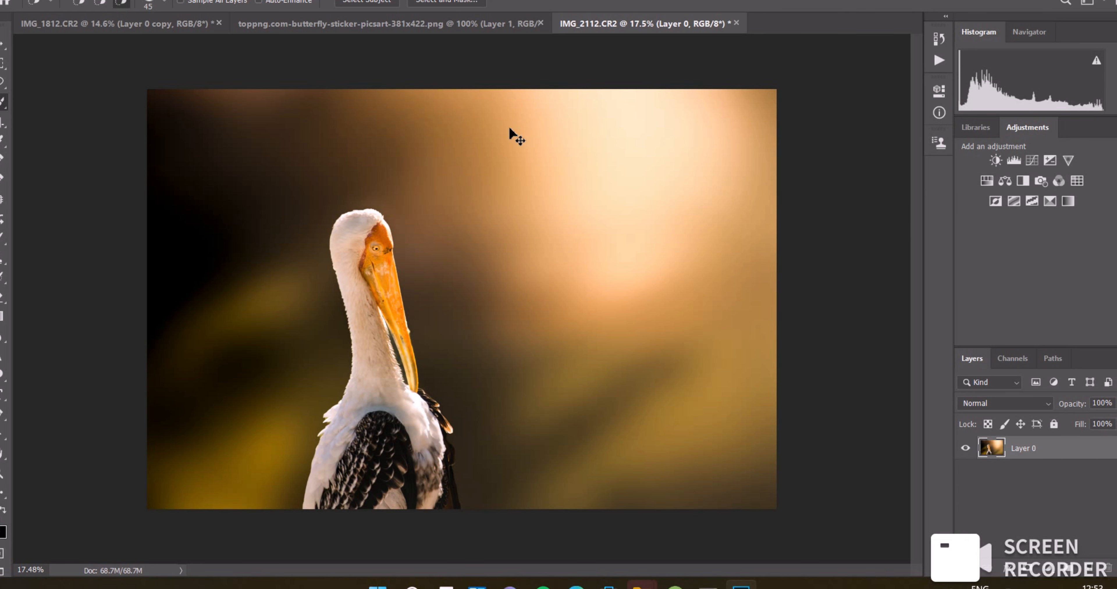
{"action": "key", "text": "ctrl+z"}
{"action": "key", "text": "ctrl+z"}
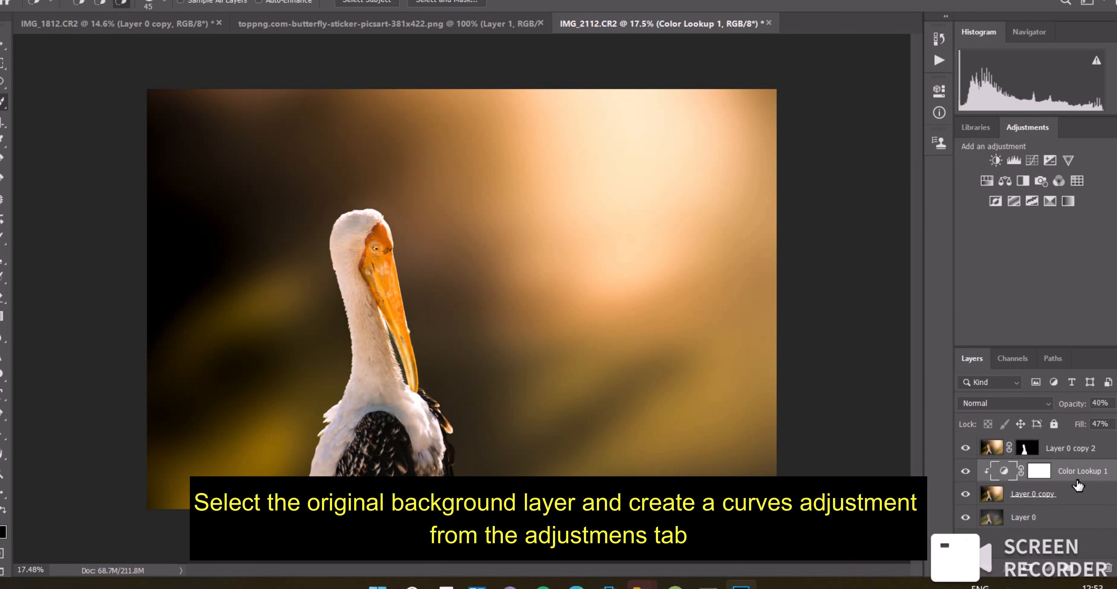
Step: Add a Curves adjustment clipped to Layer 0 copy and pull the RGB curve down at input 69
{"action": "left_click", "coordinate": [1076, 494]}
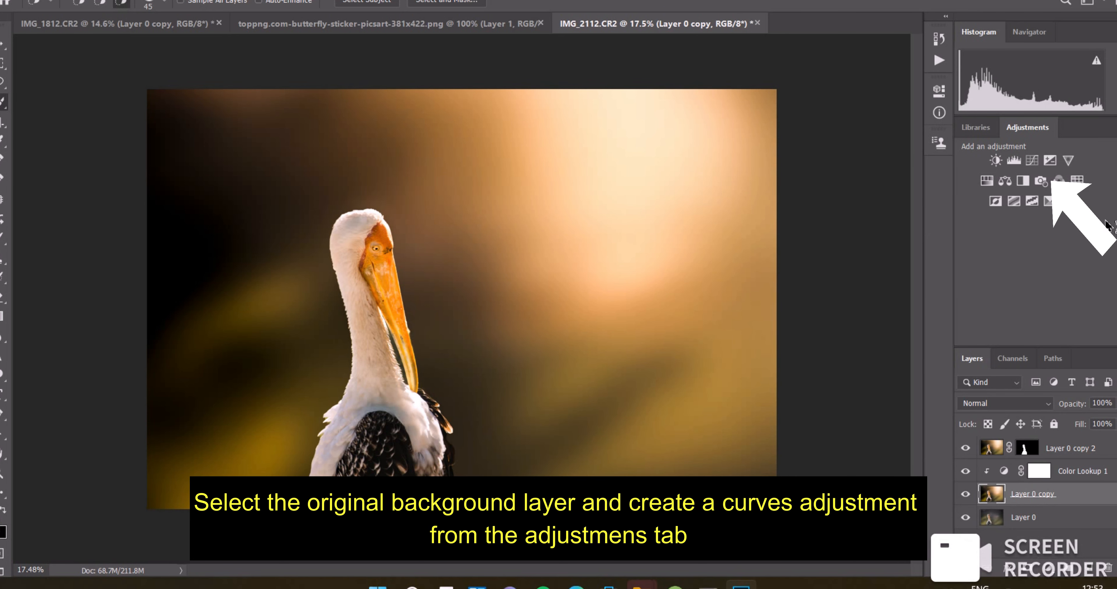
{"action": "left_click", "coordinate": [1032, 160]}
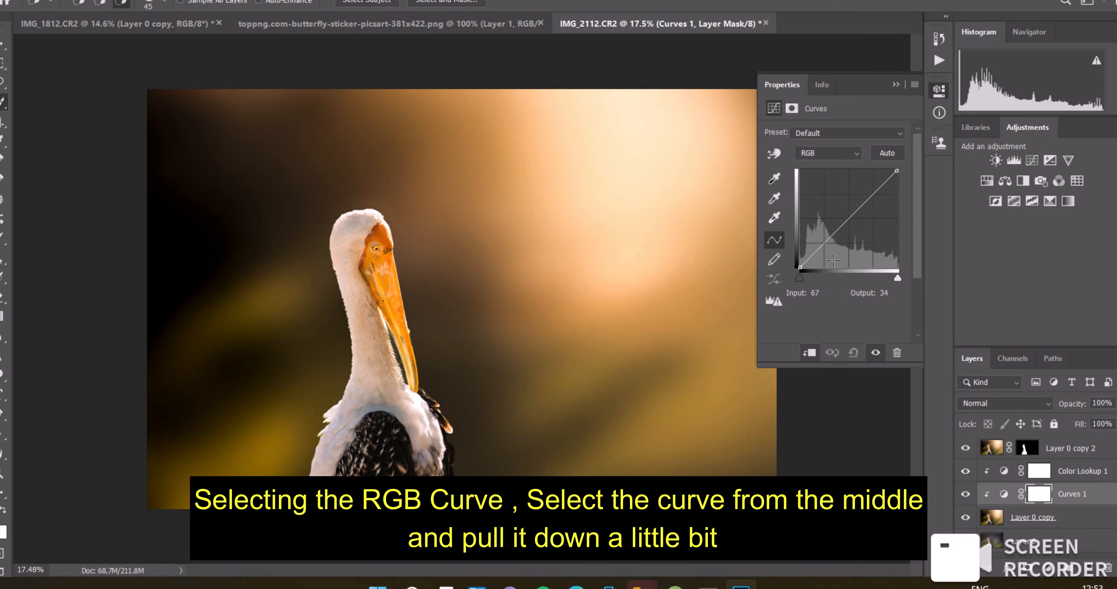
{"action": "left_click", "coordinate": [826, 255]}
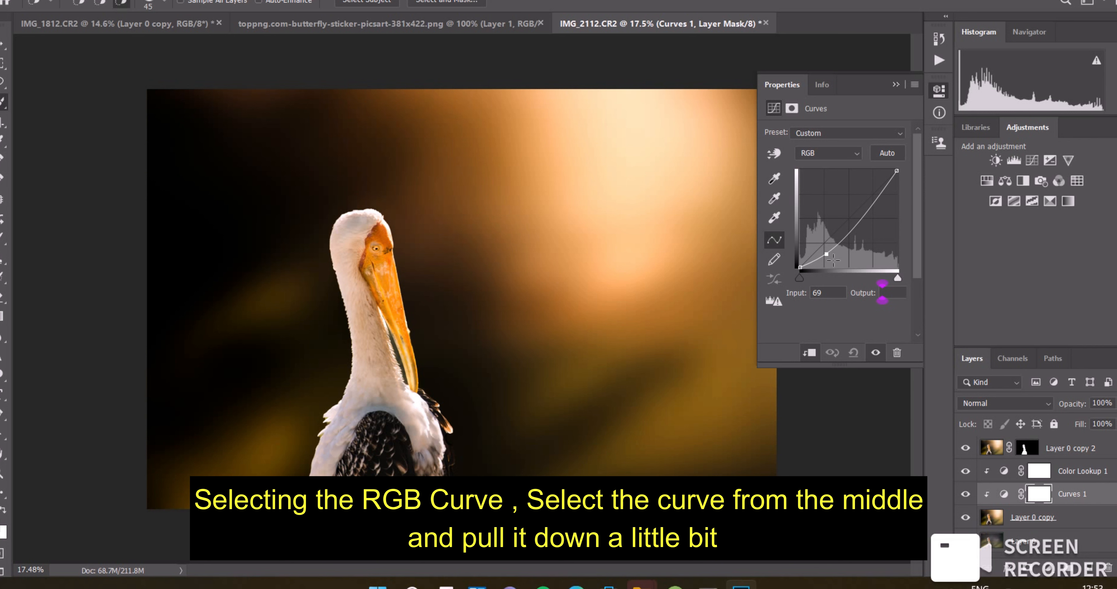
Step: Raise the RGB curve point at input 69 slightly and add a second curve point at input 184
{"action": "left_click_drag", "start_coordinate": [832, 258], "coordinate": [832, 255]}
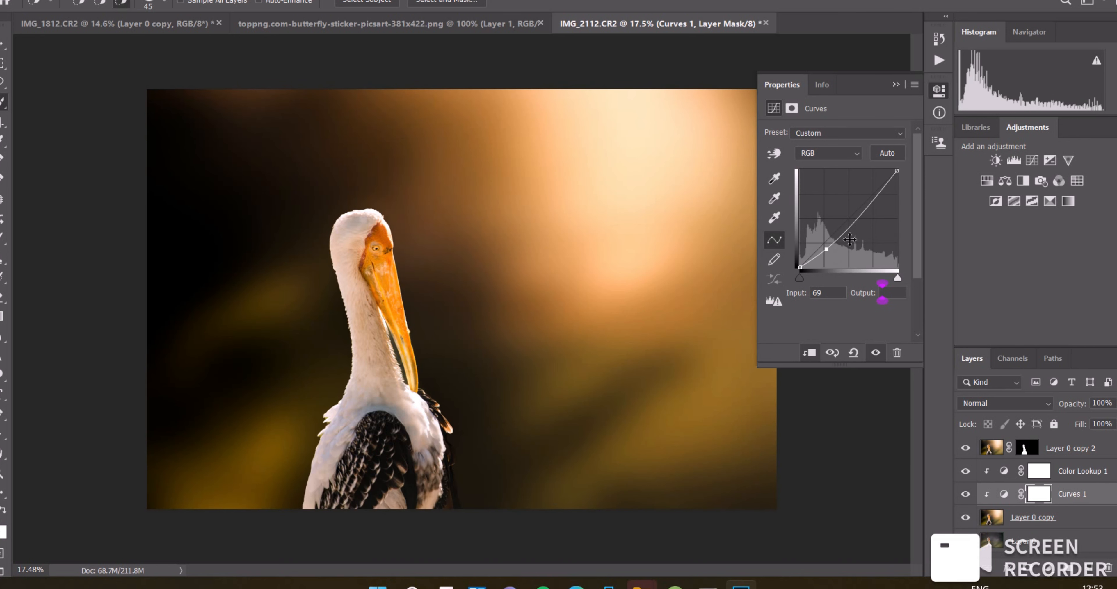
{"action": "left_click", "coordinate": [870, 201]}
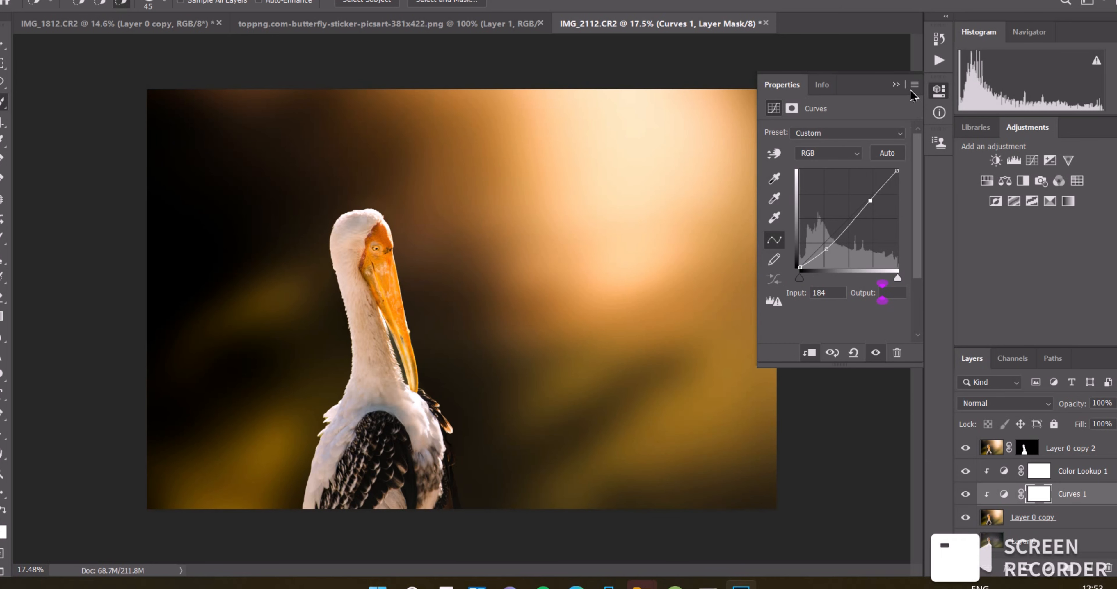
{"action": "left_click", "coordinate": [896, 85]}
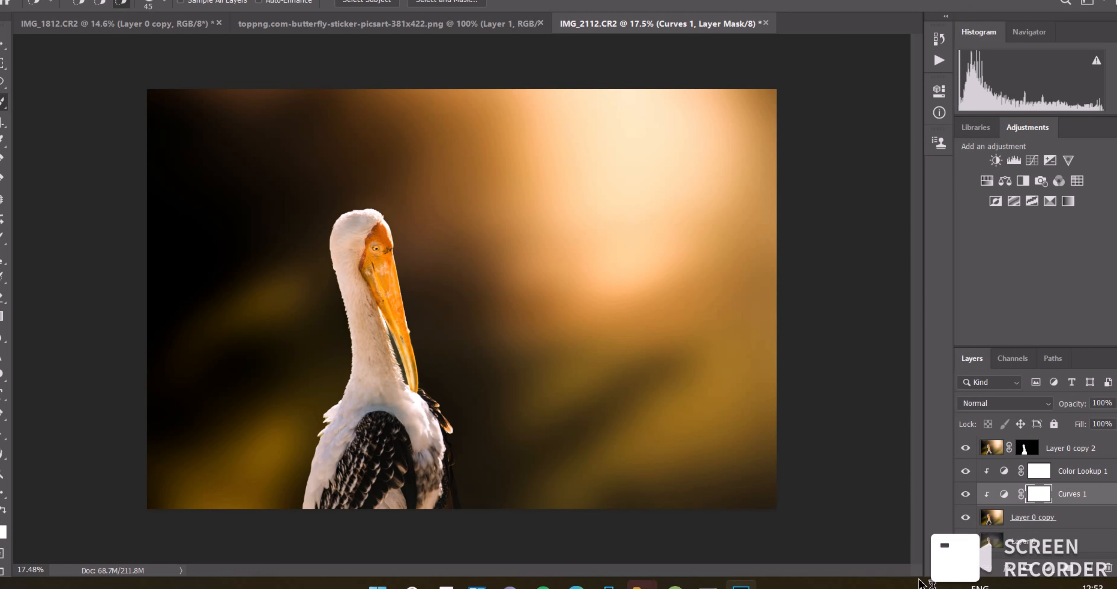
Step: Add a Color Balance adjustment, unclip it above Layer 0 copy 2, and shift its midtones toward warmer tones
{"action": "left_click", "coordinate": [1051, 568]}
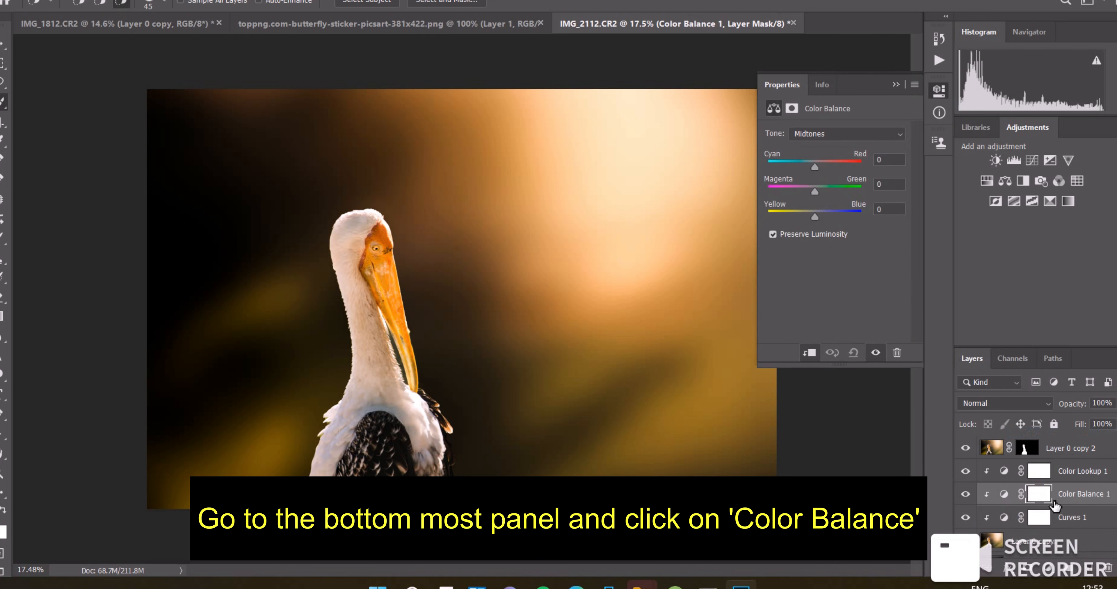
{"action": "left_click_drag", "start_coordinate": [1055, 503], "coordinate": [1088, 459]}
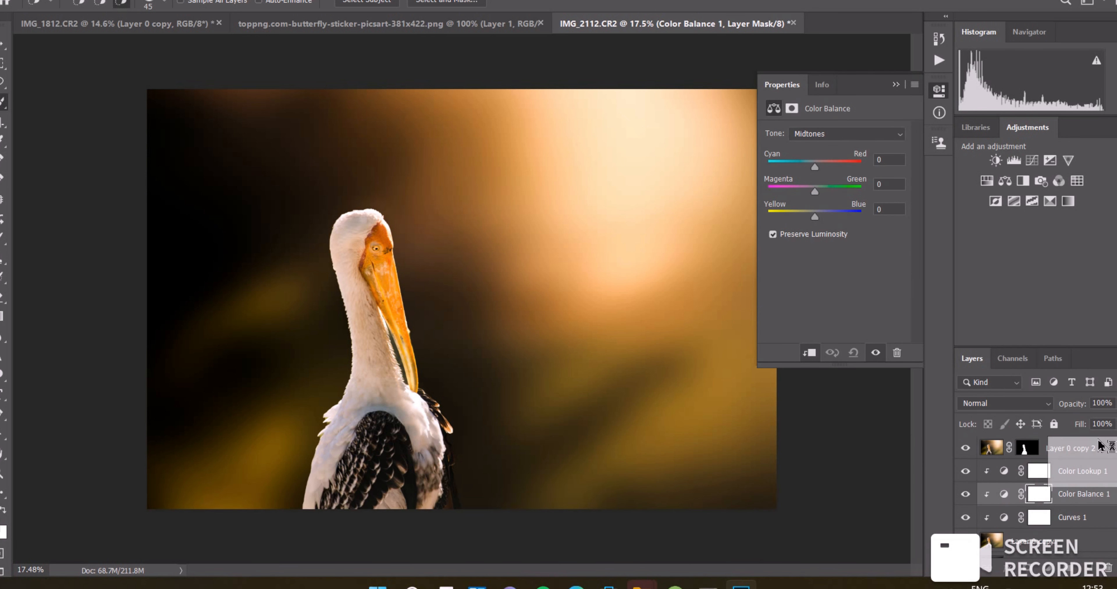
{"action": "left_click", "coordinate": [600, 213]}
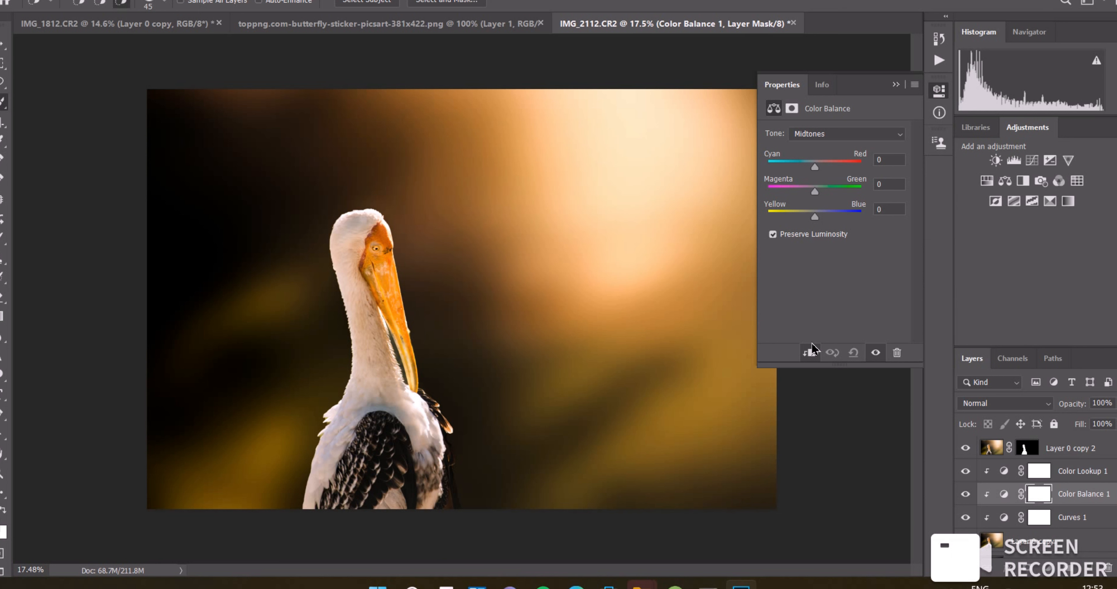
{"action": "left_click", "coordinate": [809, 352]}
{"action": "left_click_drag", "start_coordinate": [1064, 502], "coordinate": [1060, 451]}
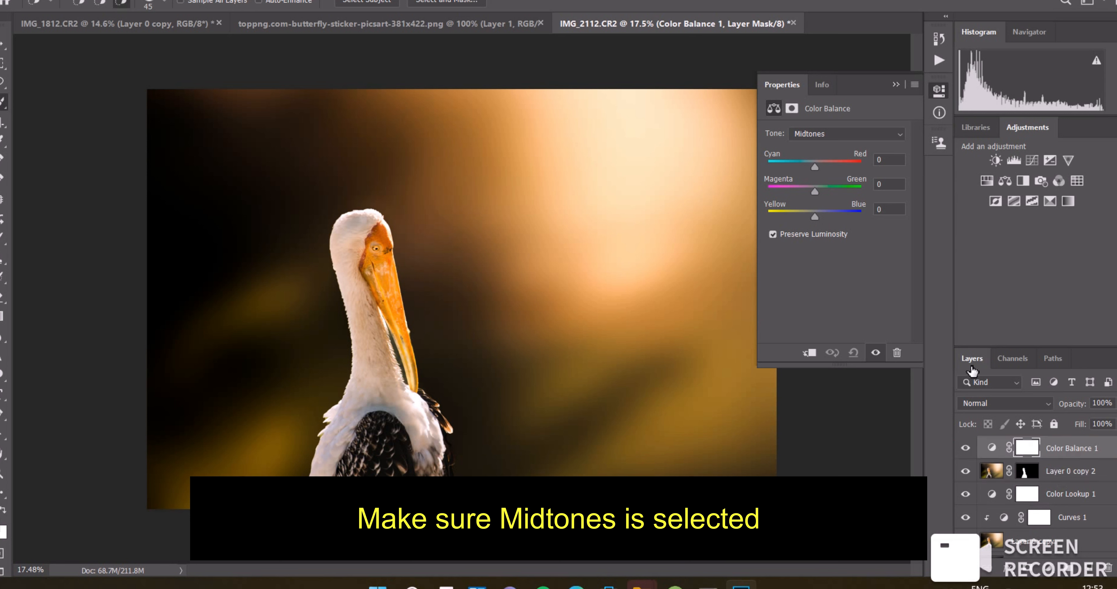
{"action": "left_click_drag", "start_coordinate": [821, 169], "coordinate": [811, 221]}
{"action": "left_click", "coordinate": [815, 191]}
Step: Lower the opacity of the masked bird layer, Layer 0 copy 2, to 42%
{"action": "left_click", "coordinate": [1070, 471]}
{"action": "left_click", "coordinate": [1113, 404]}
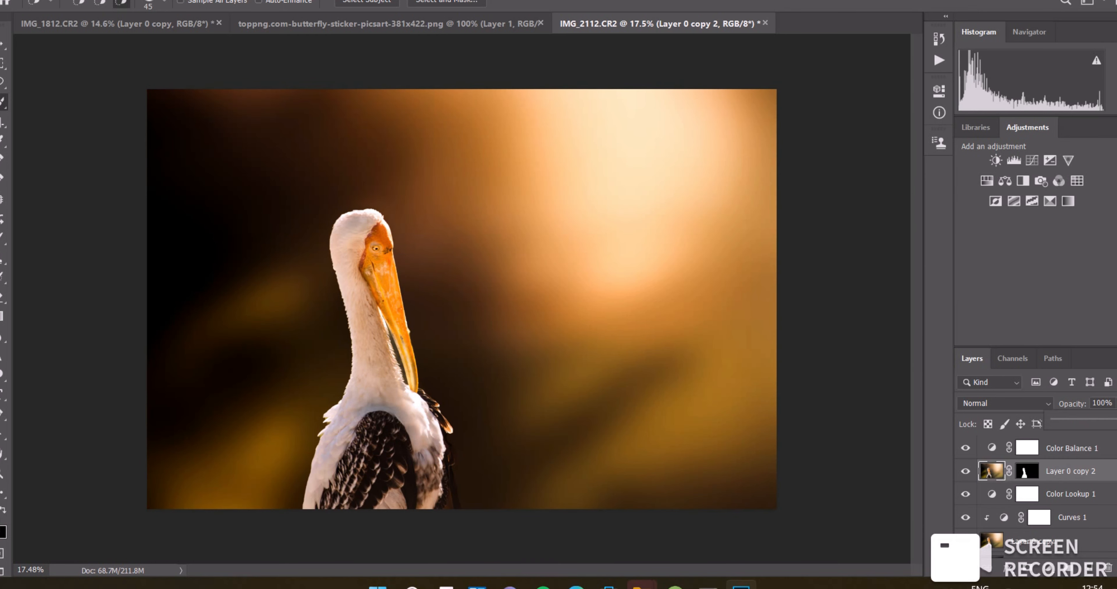
{"action": "left_click_drag", "start_coordinate": [1108, 419], "coordinate": [1083, 429]}
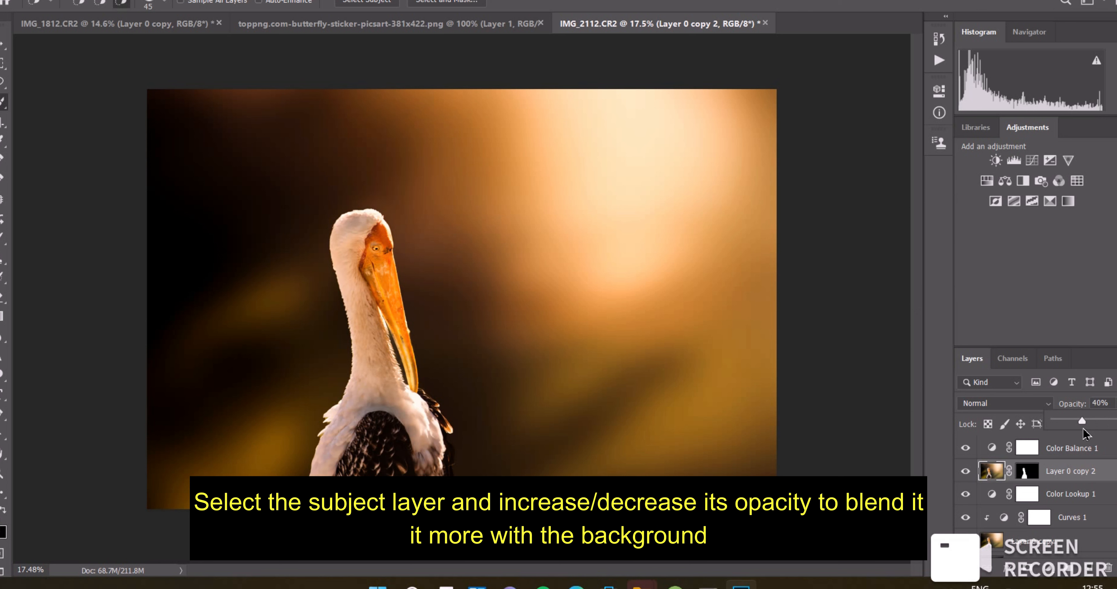
{"action": "left_click", "coordinate": [959, 399]}
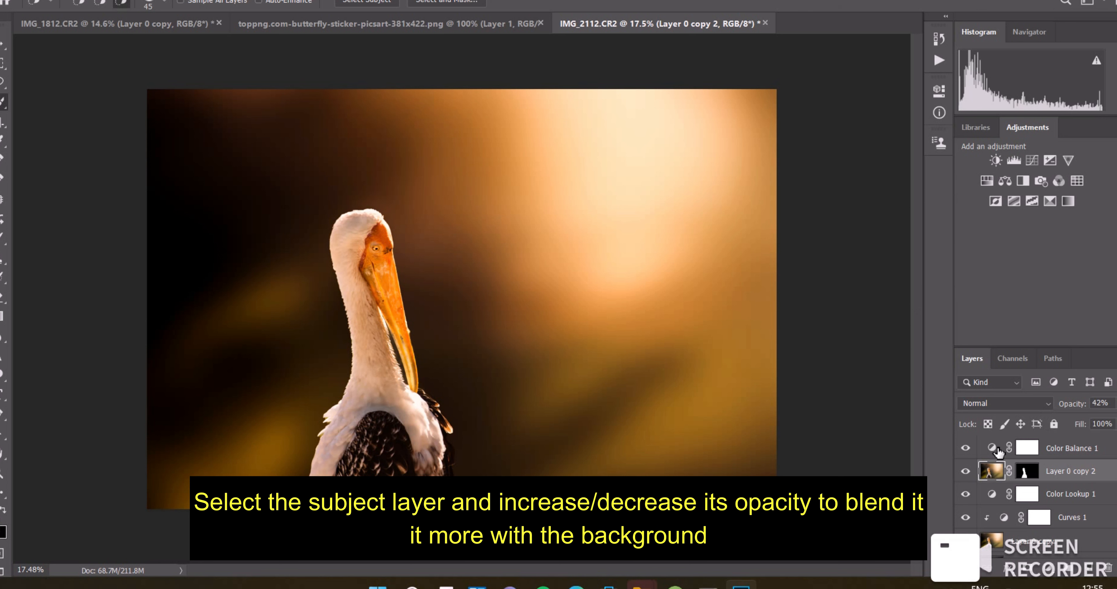
Step: Reduce the Color Lookup 1 adjustment layer's opacity to 17%
{"action": "left_click", "coordinate": [1050, 497]}
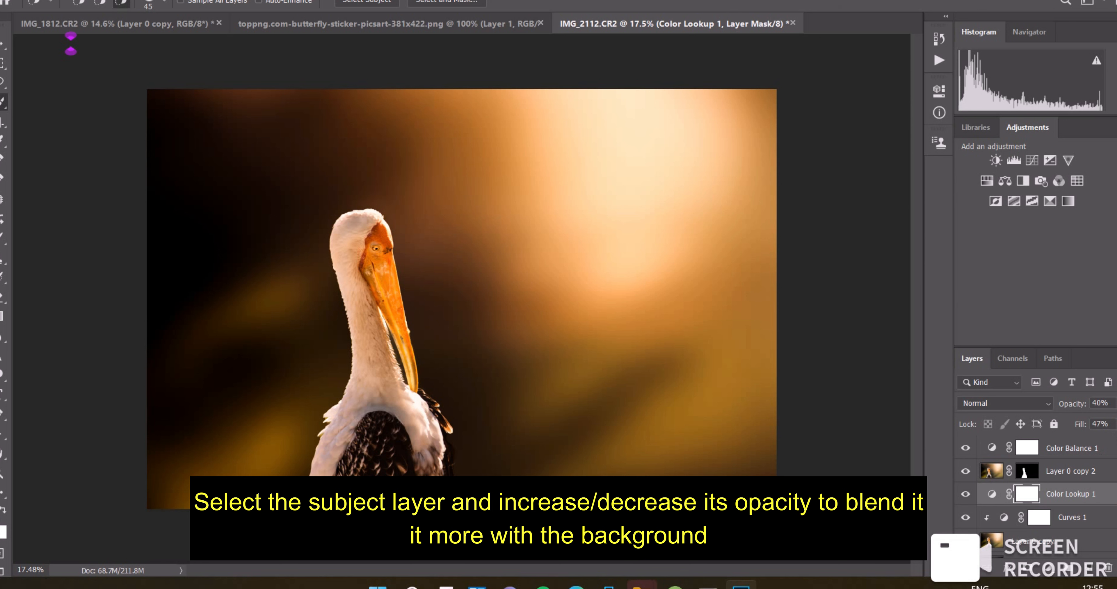
{"action": "left_click", "coordinate": [1115, 403]}
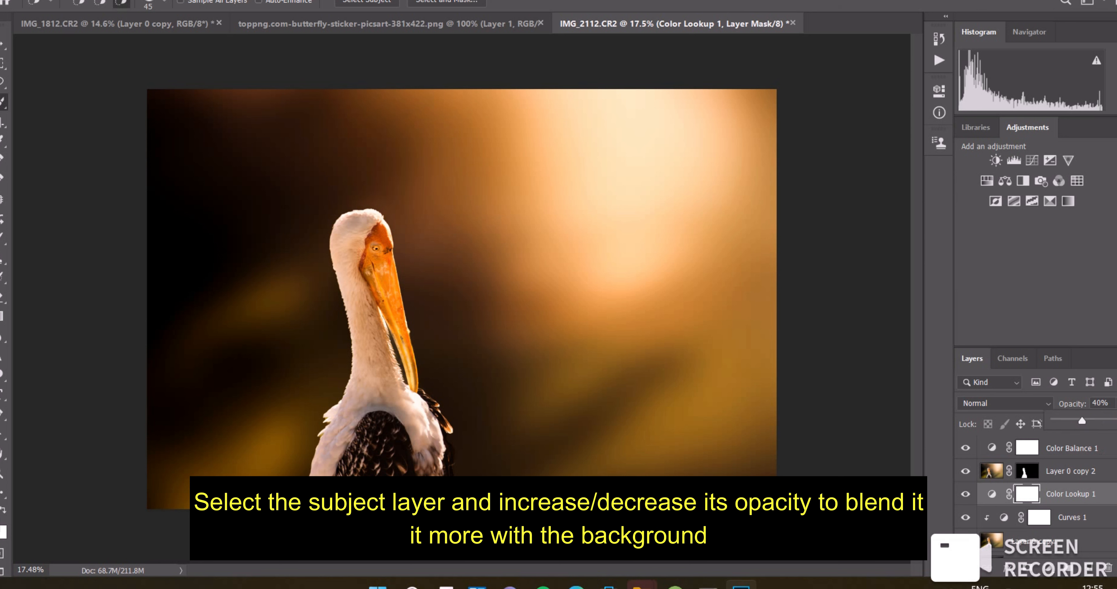
{"action": "left_click_drag", "start_coordinate": [1078, 420], "coordinate": [1074, 423]}
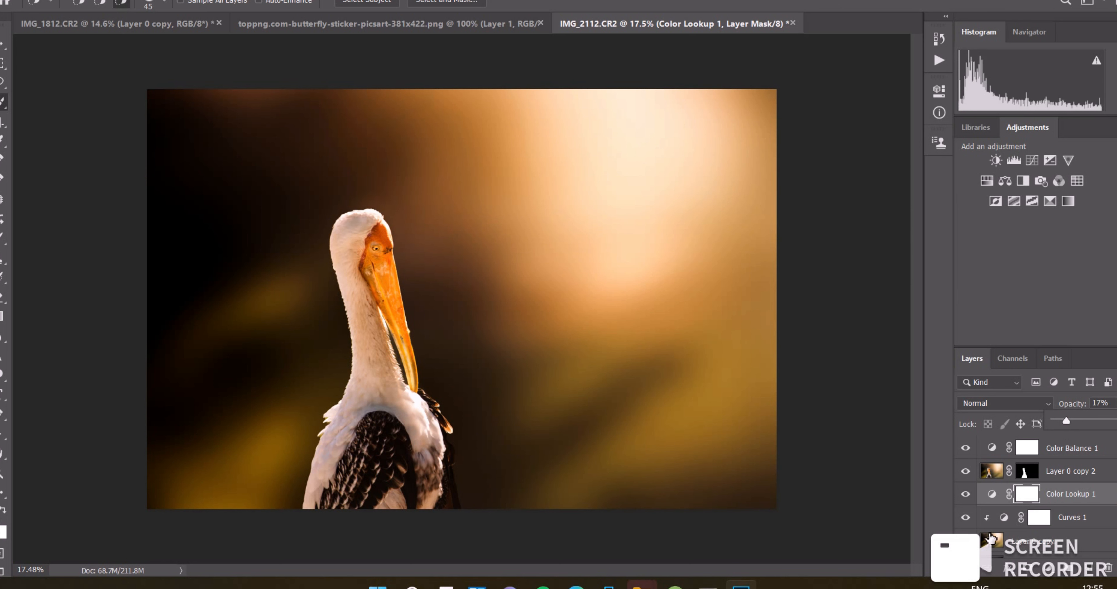
Step: Select Layer 0 copy and draw a loose Lasso selection around the whole bird down to the image's lower edge
{"action": "left_click", "coordinate": [971, 541]}
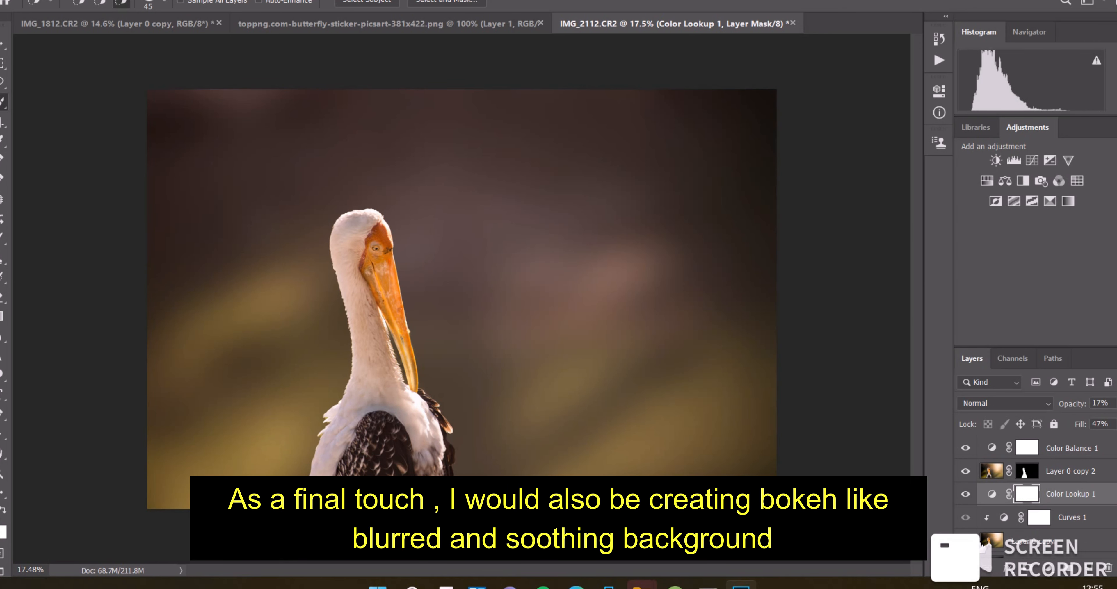
{"action": "left_click", "coordinate": [970, 542]}
{"action": "left_click", "coordinate": [1006, 547]}
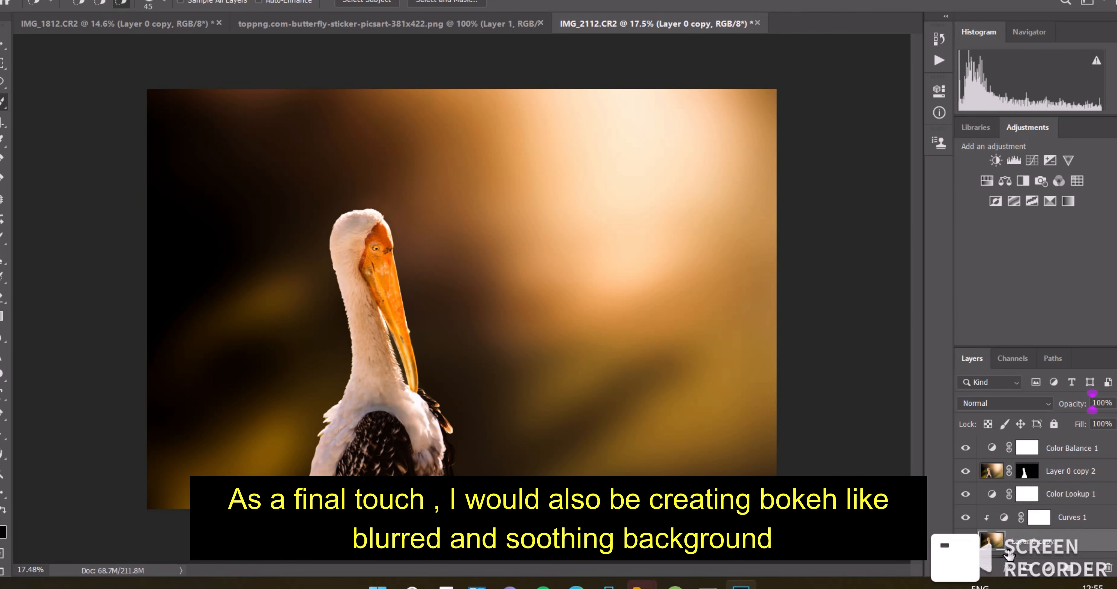
{"action": "left_click_drag", "start_coordinate": [3, 81], "coordinate": [34, 84]}
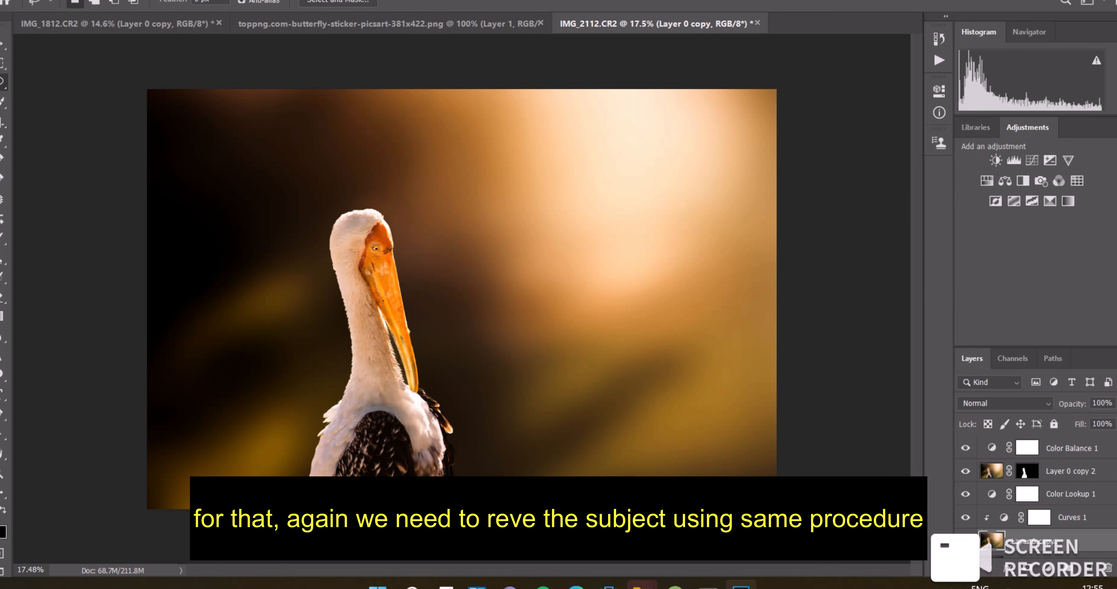
{"action": "mouse_move", "coordinate": [290, 475]}
{"action": "left_mouse_down"}
{"action": "mouse_move", "coordinate": [306, 319]}
{"action": "mouse_move", "coordinate": [364, 193]}
{"action": "mouse_move", "coordinate": [442, 481]}
{"action": "mouse_move", "coordinate": [484, 417]}
{"action": "mouse_move", "coordinate": [456, 249]}
{"action": "mouse_move", "coordinate": [353, 168]}
{"action": "mouse_move", "coordinate": [262, 411]}
{"action": "mouse_move", "coordinate": [248, 505]}
{"action": "left_mouse_up"}
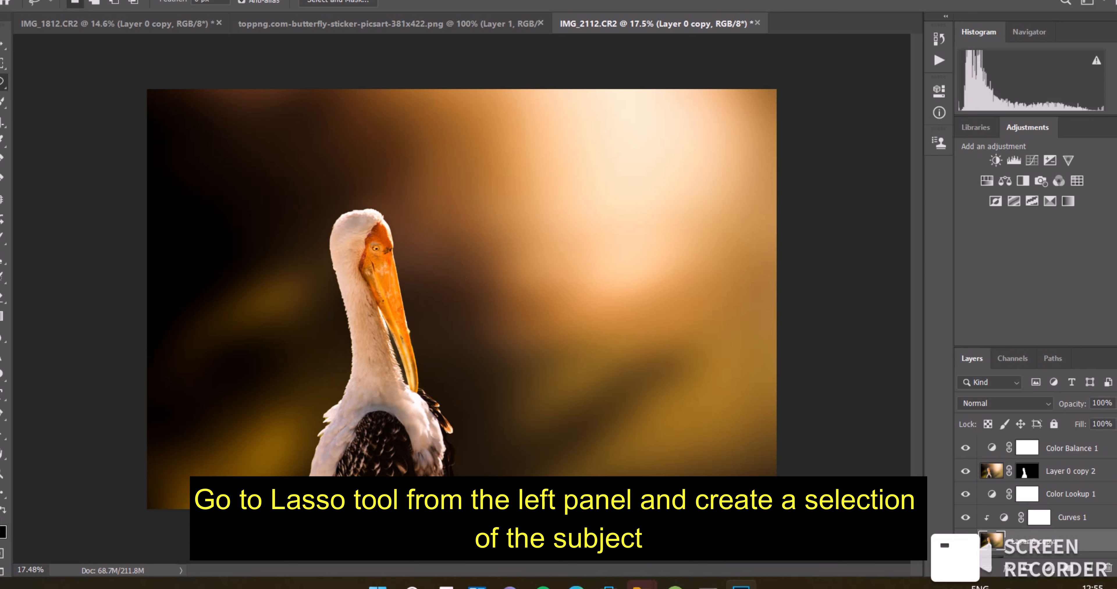
Step: Fill the lassoed bird area on Layer 0 copy using Content-Aware contents with Color Adaptation, Normal mode and 100% opacity
{"action": "key", "text": "alt+e"}
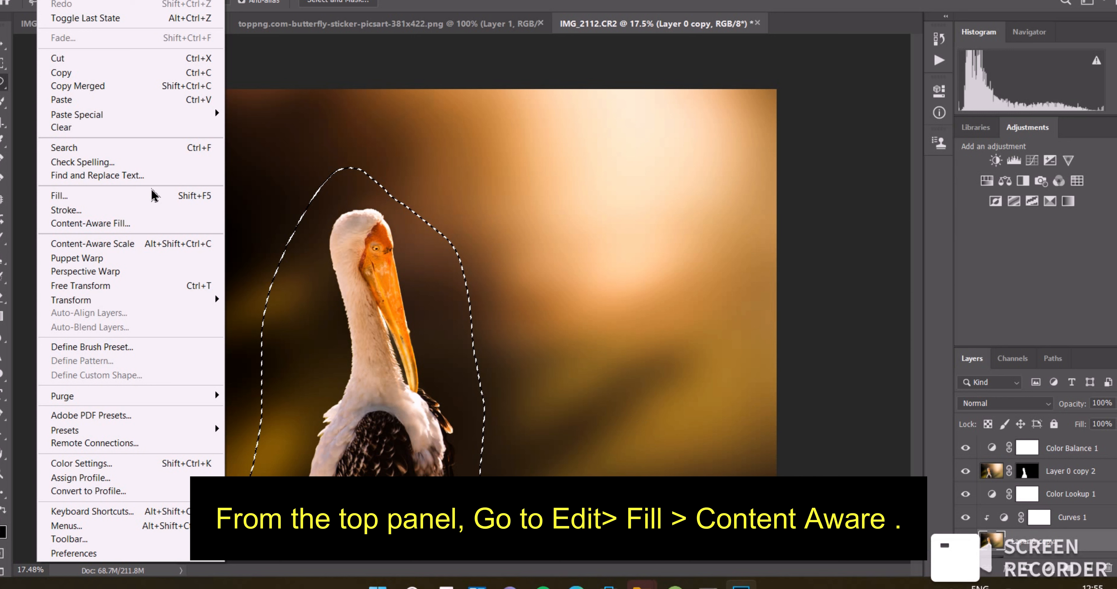
{"action": "left_click", "coordinate": [152, 198]}
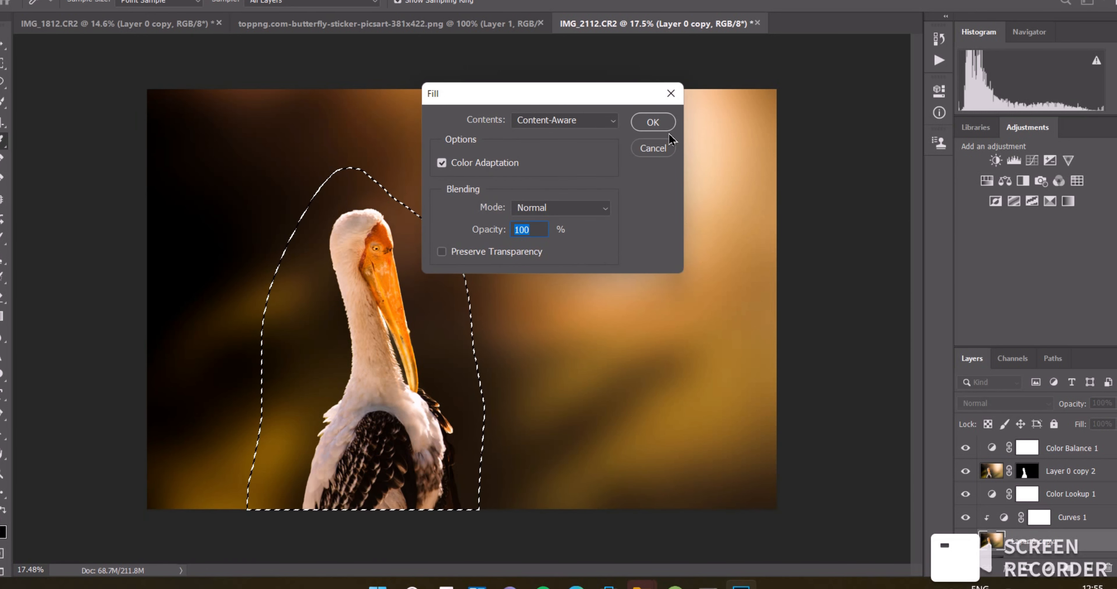
{"action": "left_click", "coordinate": [659, 126]}
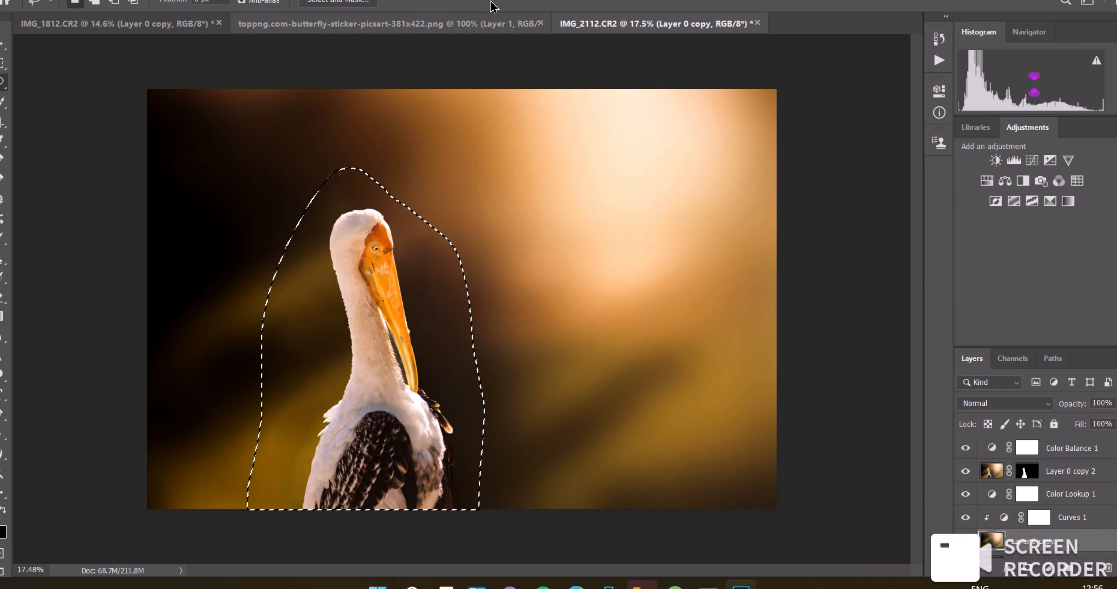
{"action": "left_click", "coordinate": [208, 0]}
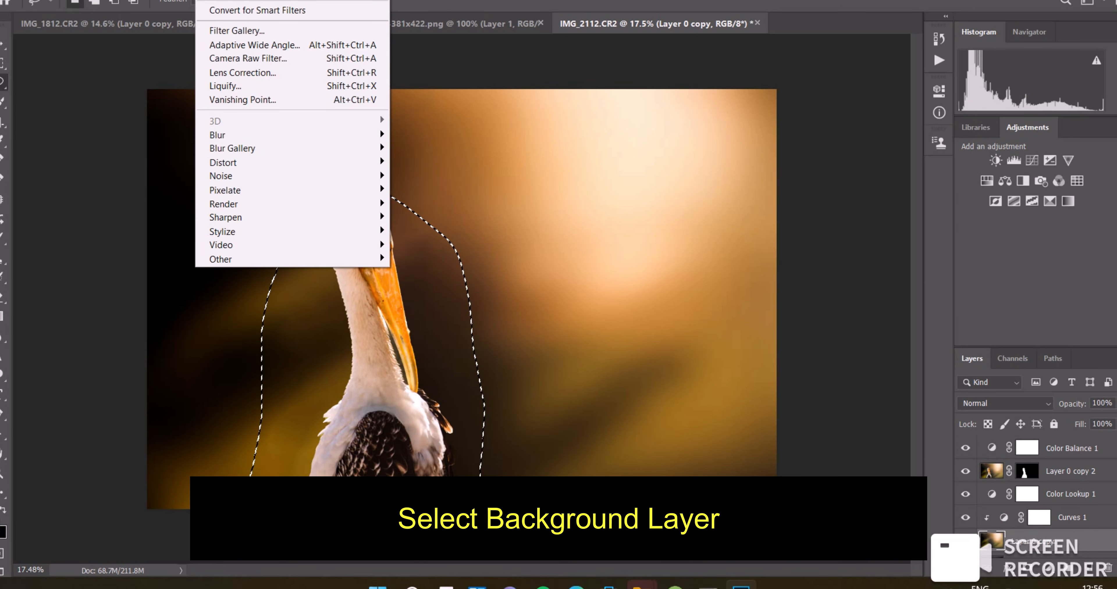
{"action": "mouse_move", "coordinate": [234, 135]}
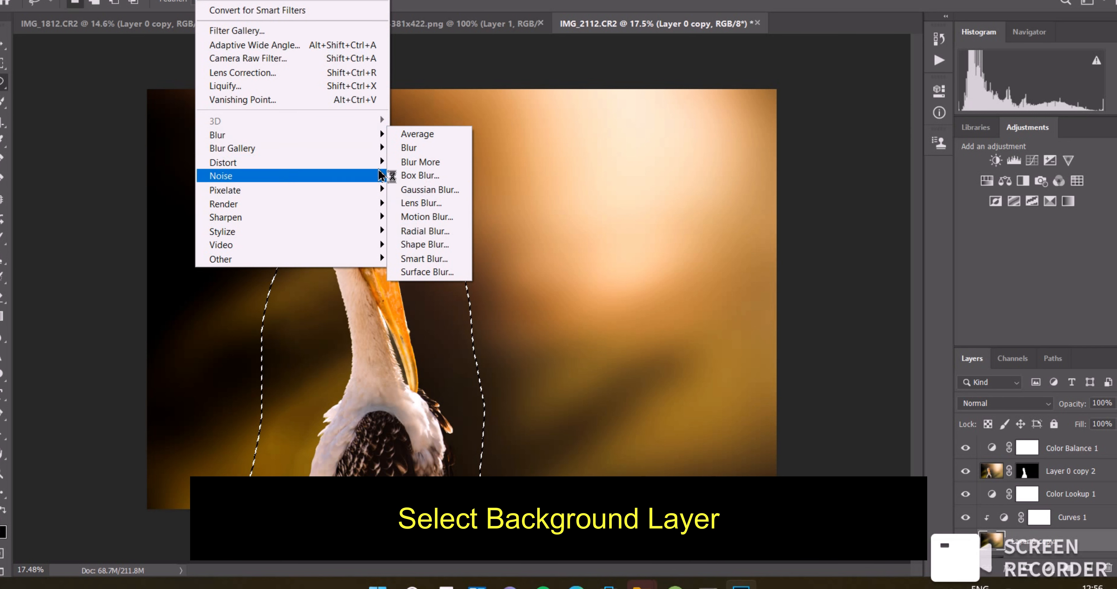
{"action": "mouse_move", "coordinate": [370, 149]}
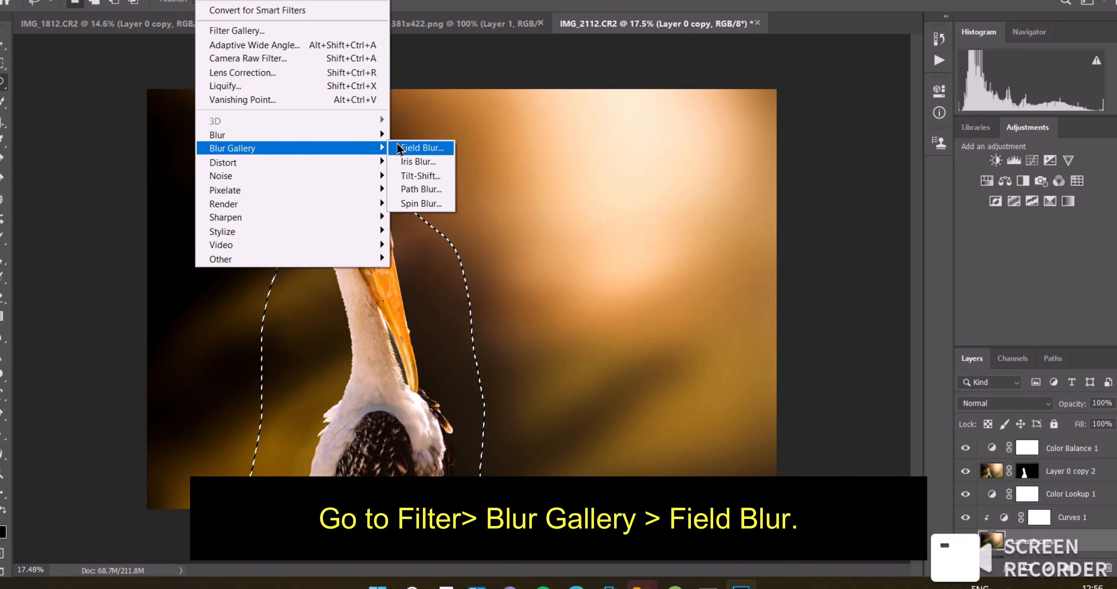
{"action": "left_click", "coordinate": [416, 148]}
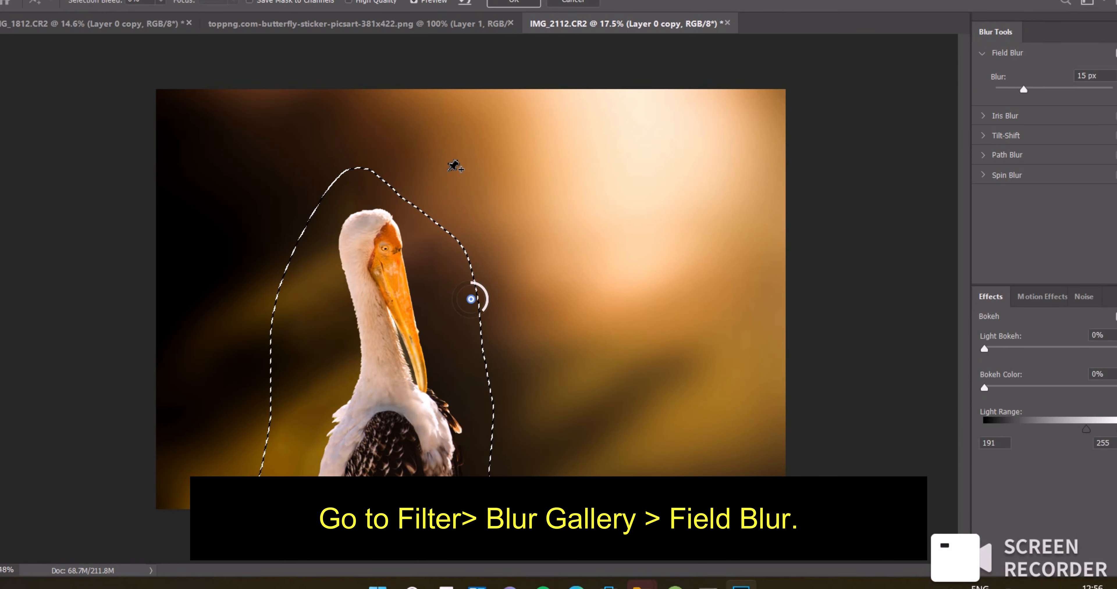
{"action": "left_click", "coordinate": [581, 5]}
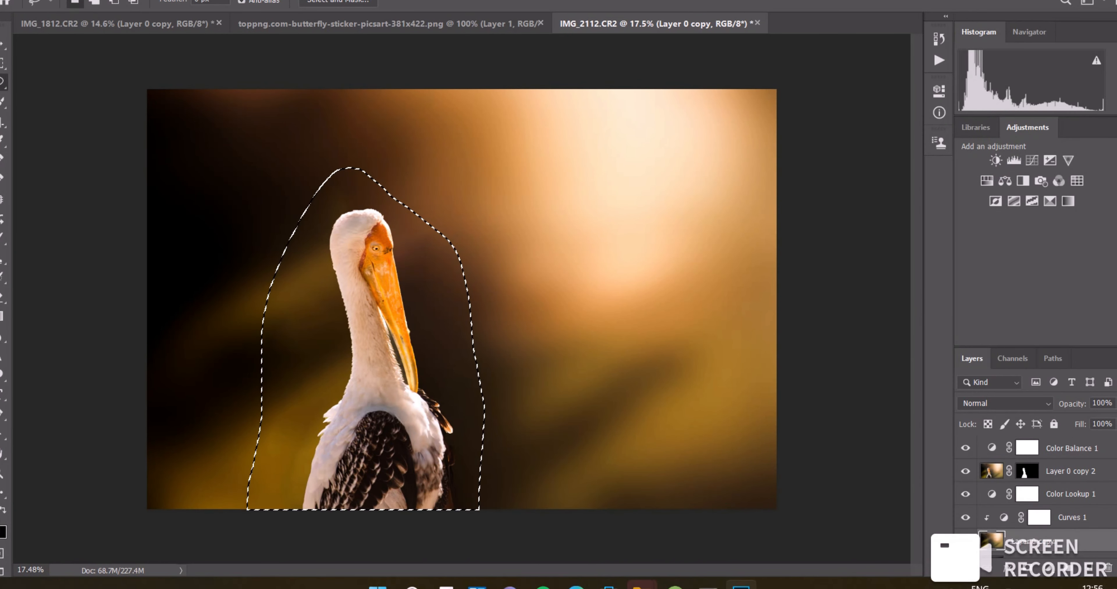
Step: Clear the selection and start a Field Blur on Layer 0 copy with the blur set to 289 px
{"action": "left_click", "coordinate": [206, 0]}
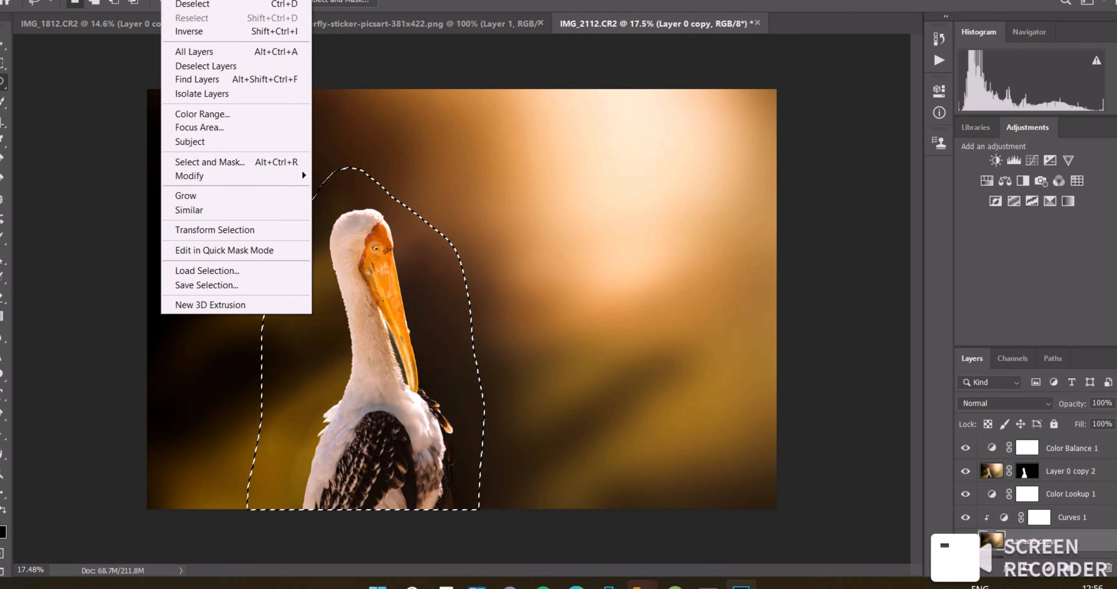
{"action": "left_click", "coordinate": [192, 9]}
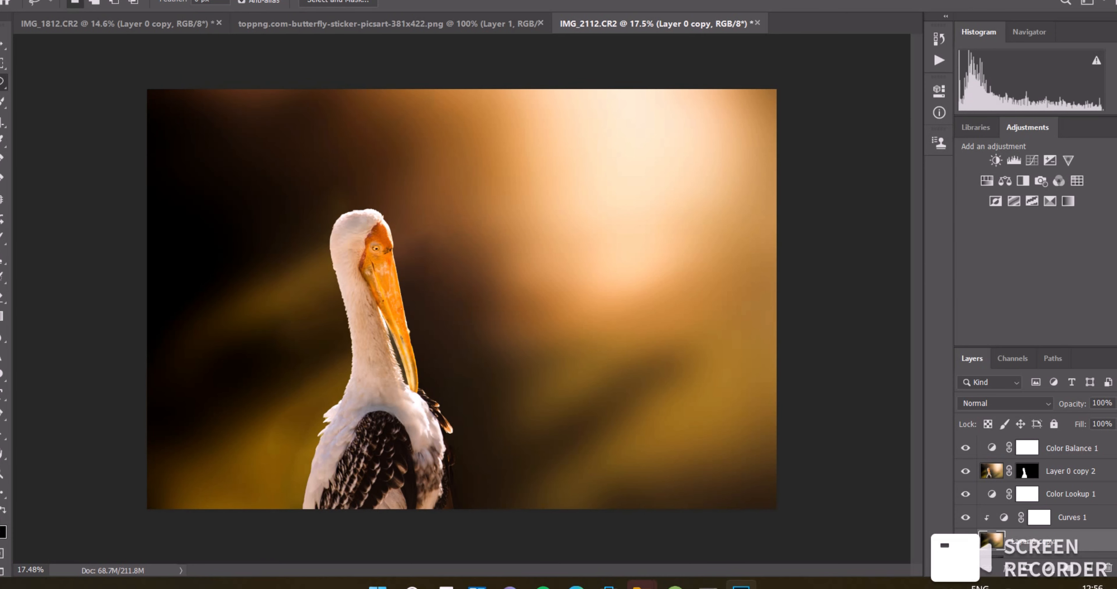
{"action": "left_click", "coordinate": [207, 1]}
{"action": "mouse_move", "coordinate": [233, 139]}
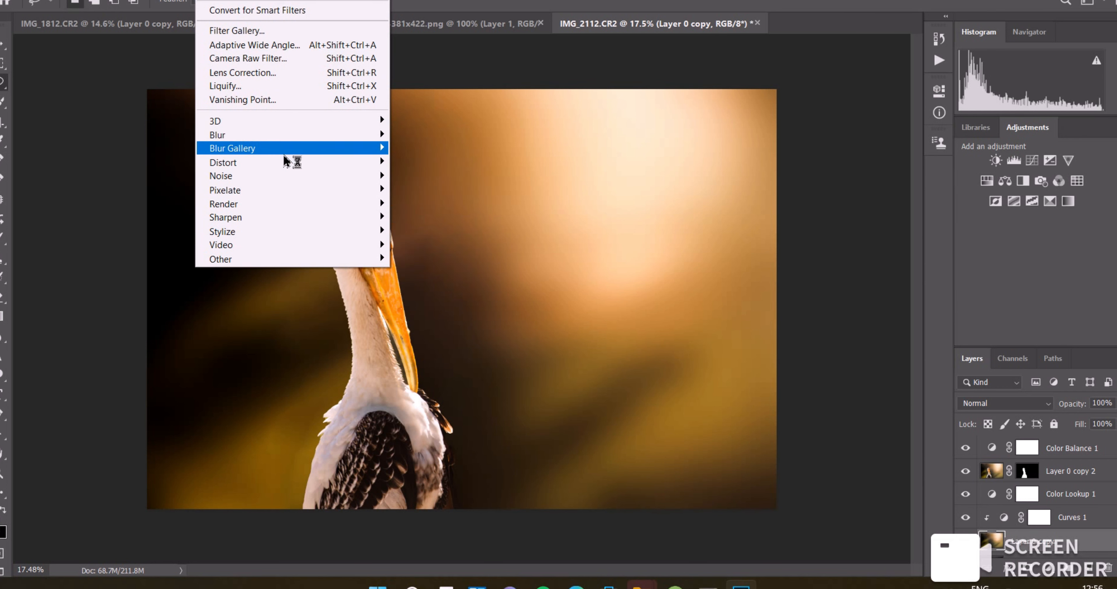
{"action": "mouse_move", "coordinate": [283, 155]}
{"action": "left_click", "coordinate": [429, 151]}
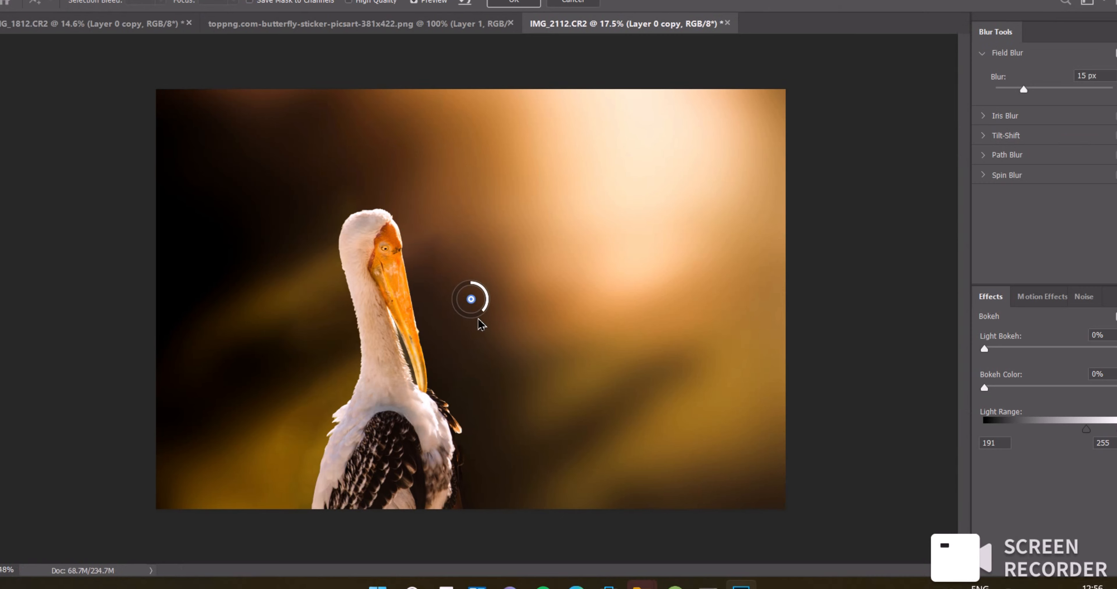
{"action": "mouse_move", "coordinate": [474, 312]}
{"action": "left_mouse_down"}
{"action": "mouse_move", "coordinate": [439, 289]}
{"action": "mouse_move", "coordinate": [455, 291]}
{"action": "mouse_move", "coordinate": [460, 308]}
{"action": "left_mouse_up"}
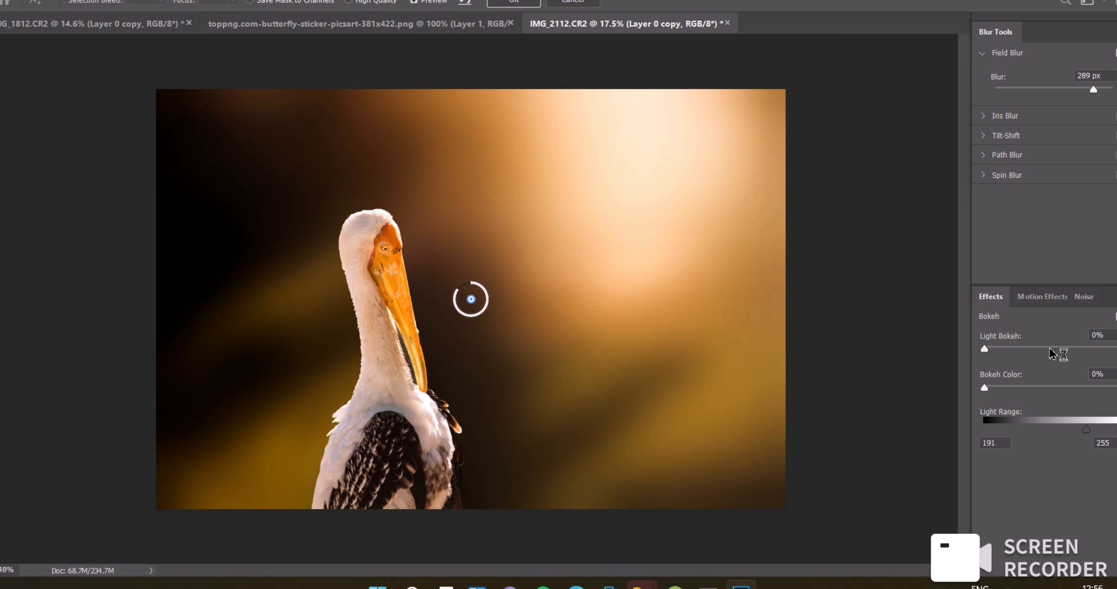
Step: Set Light Bokeh to 52% and Light Range to 119–120, fine-tune the blur strength, and apply the Field Blur
{"action": "left_click_drag", "start_coordinate": [1051, 348], "coordinate": [1076, 349]}
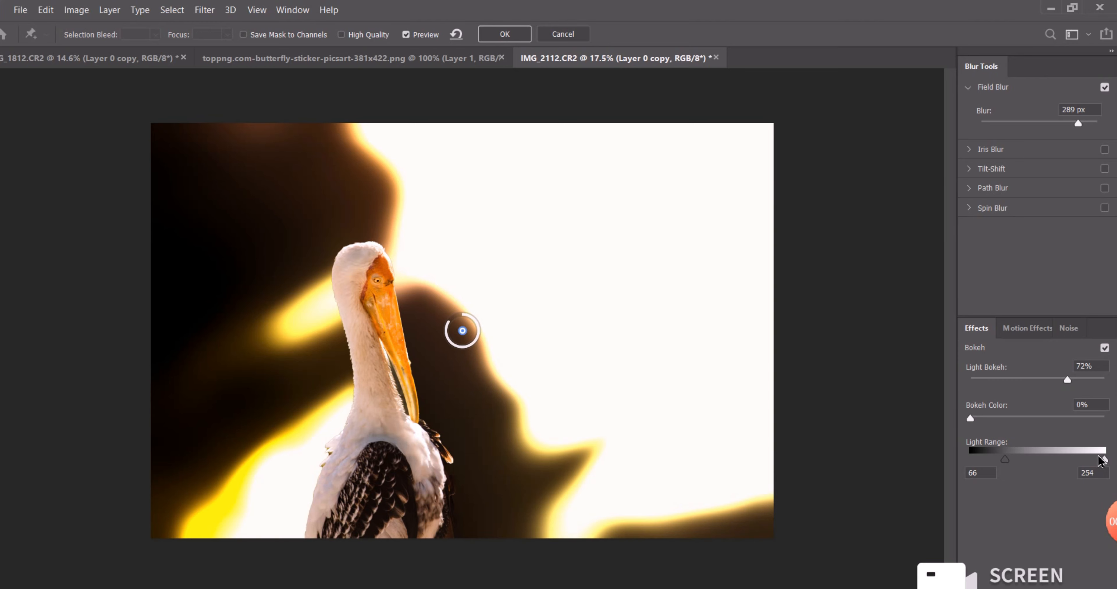
{"action": "left_click_drag", "start_coordinate": [1104, 459], "coordinate": [1005, 458]}
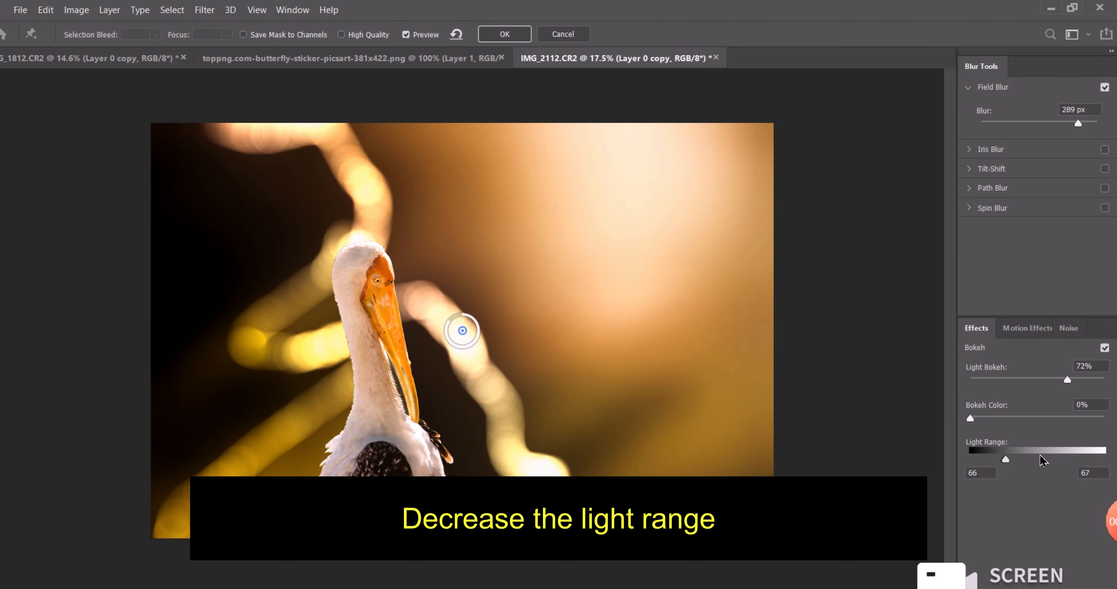
{"action": "left_click_drag", "start_coordinate": [1006, 459], "coordinate": [1042, 460]}
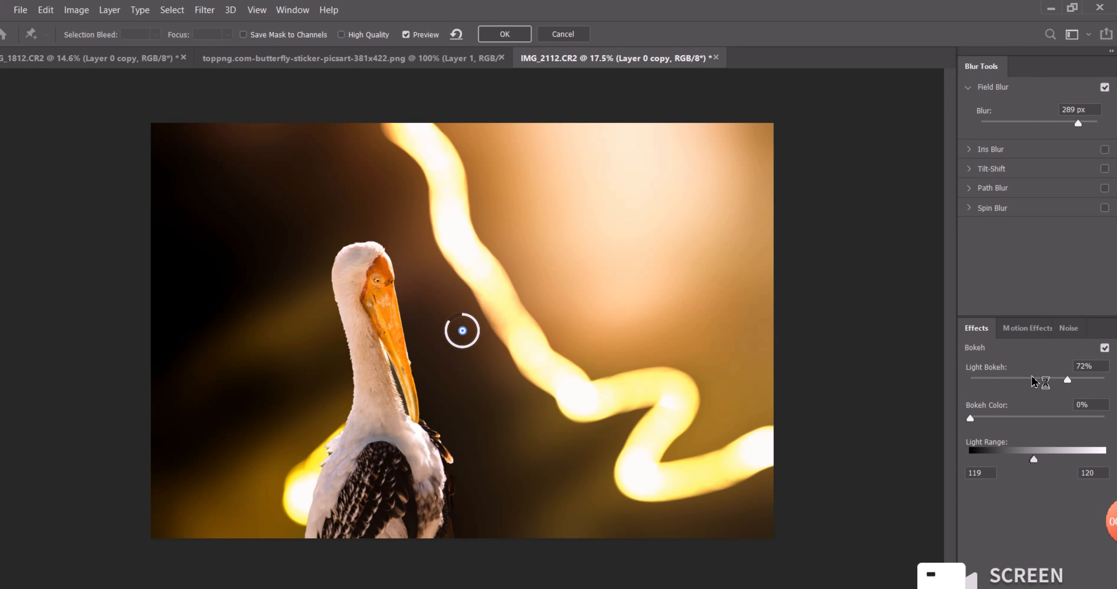
{"action": "left_click_drag", "start_coordinate": [1047, 381], "coordinate": [1041, 377]}
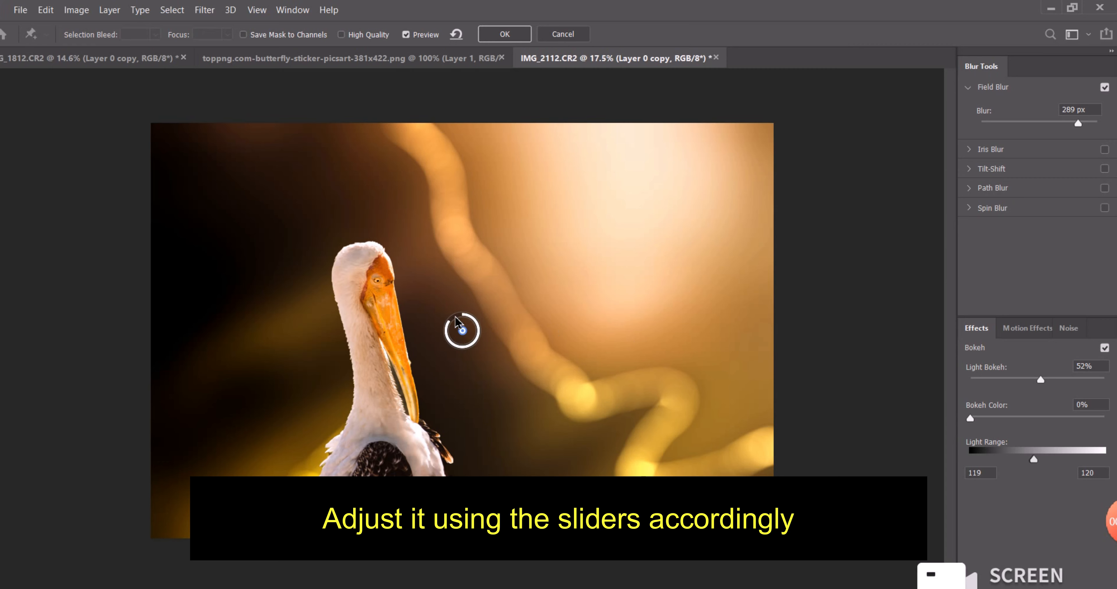
{"action": "left_click_drag", "start_coordinate": [456, 322], "coordinate": [454, 328]}
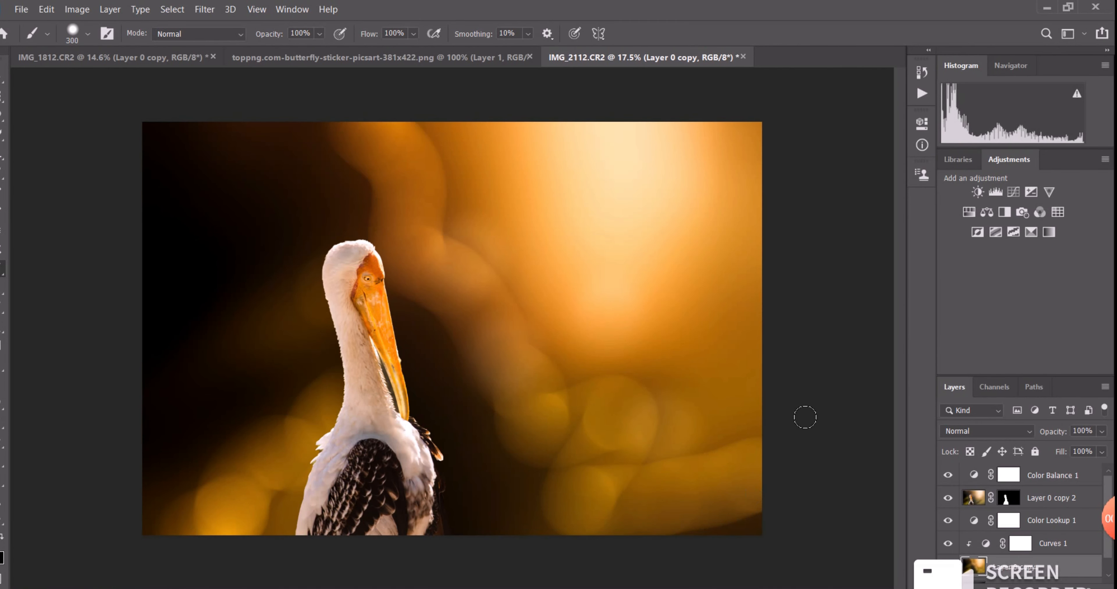
Step: Flatten all layers of the bird photo into a single image
{"action": "right_click", "coordinate": [1001, 574]}
{"action": "left_click", "coordinate": [915, 447]}
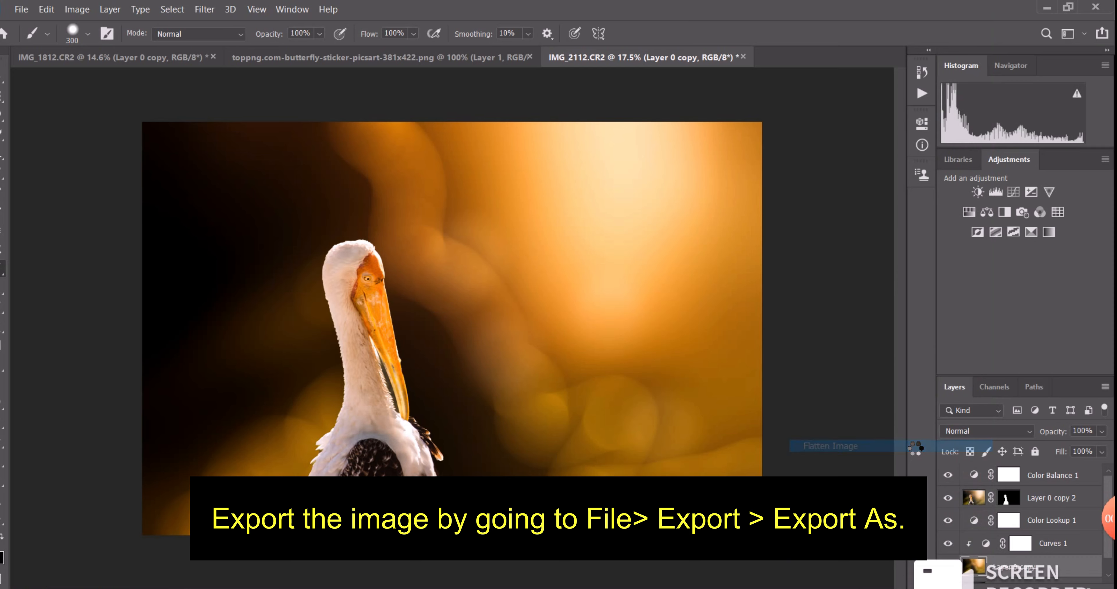